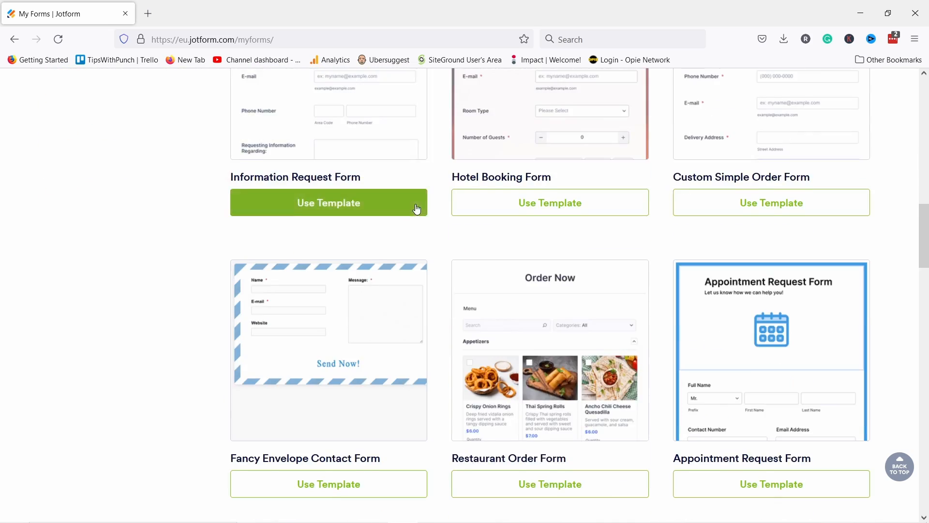
pyautogui.scroll(-13, 416, 203)
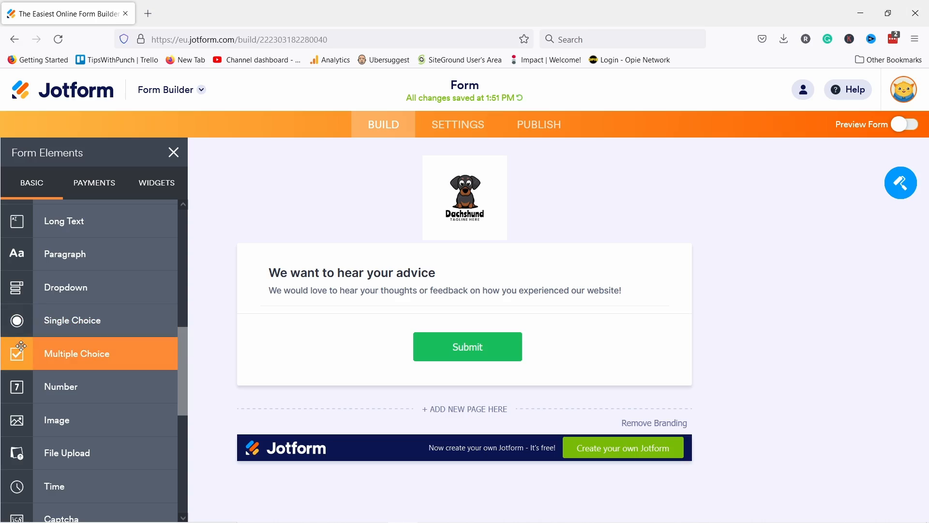
# Step: Add a Multiple Choice question to the form and make the page colour blue
pyautogui.moveTo(53, 354); pyautogui.dragTo(372, 347)
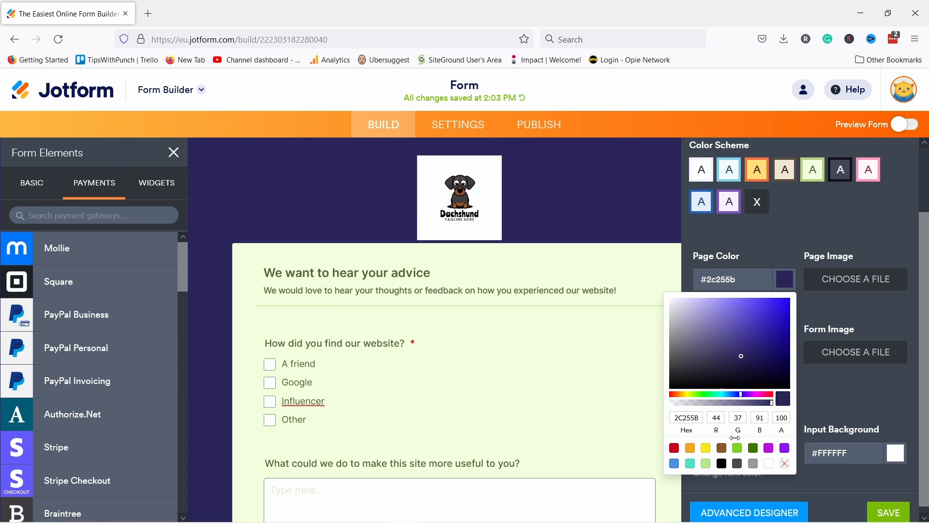
pyautogui.click(674, 464)
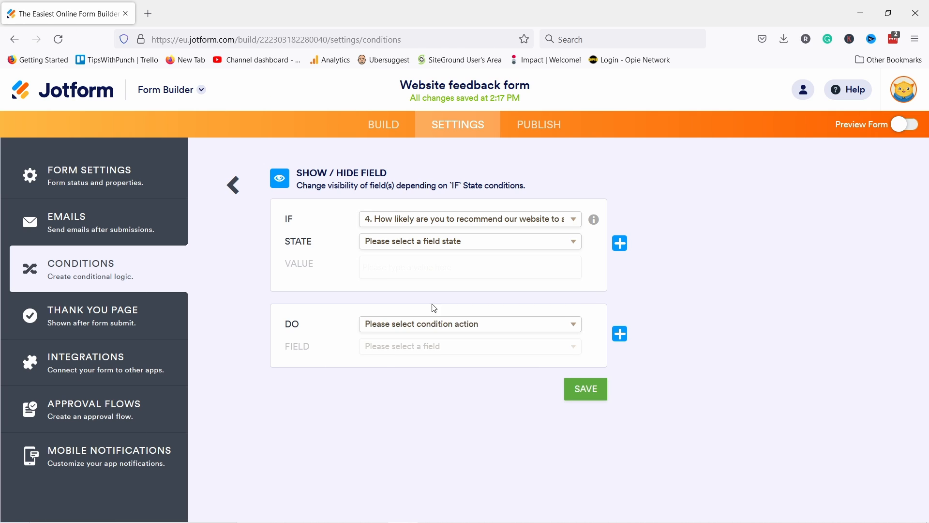
# Step: Build a condition rule: IF the rating is Less Than the value 8
pyautogui.click(407, 245)
pyautogui.click(396, 345)
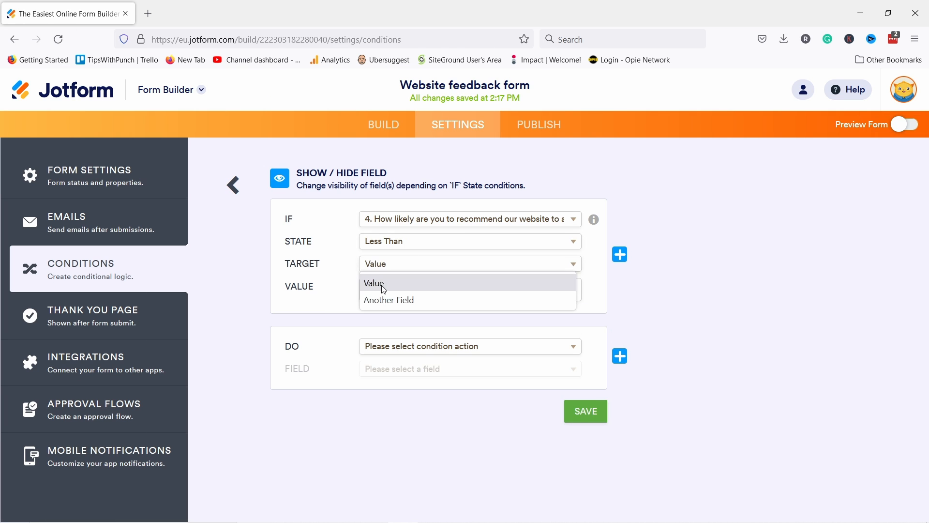
pyautogui.click(375, 282)
pyautogui.write('8')
pyautogui.click(409, 345)
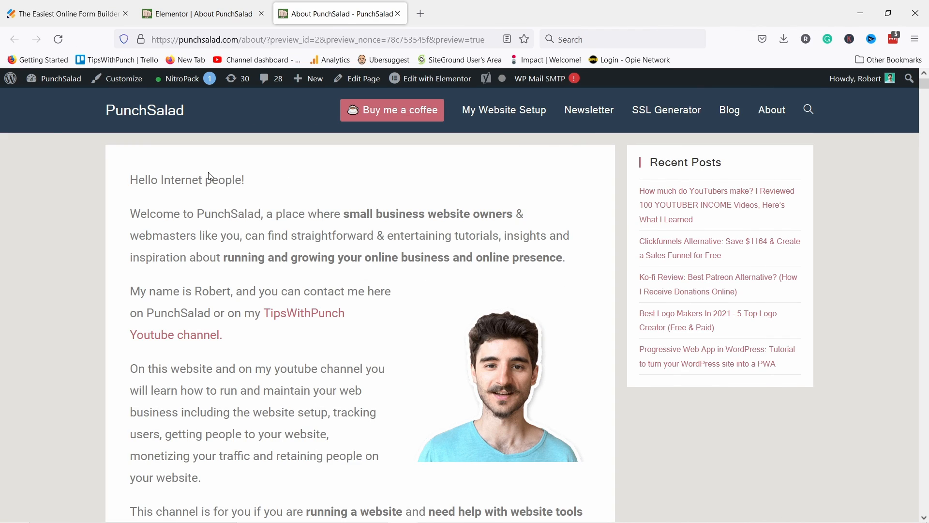
pyautogui.scroll(-20, 213, 174)
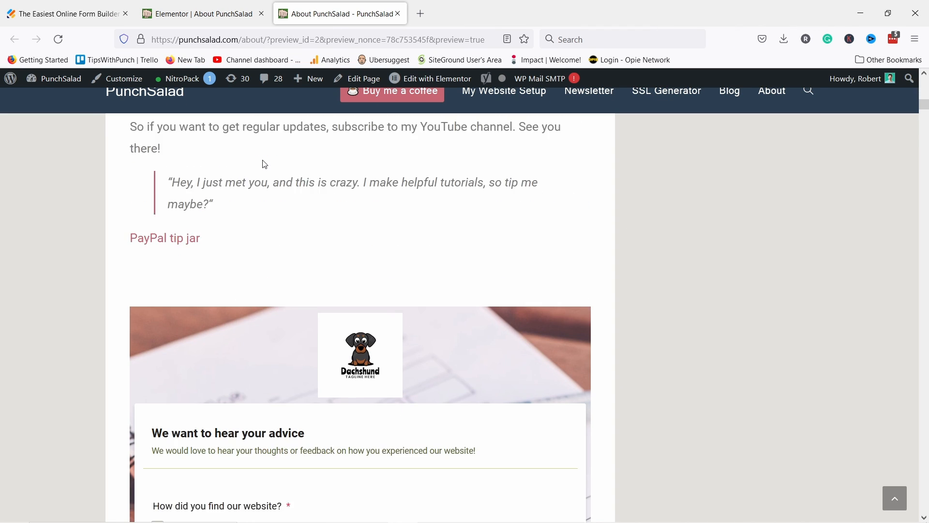
pyautogui.scroll(-3, 301, 222)
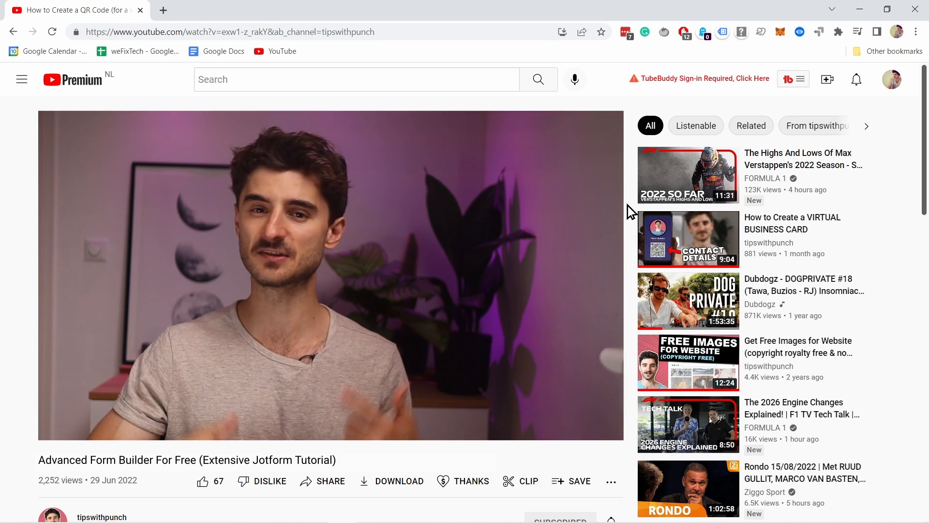
# Step: Scroll past the tutorial video on the way to eu.jotform.com
pyautogui.scroll(-4, 628, 205)
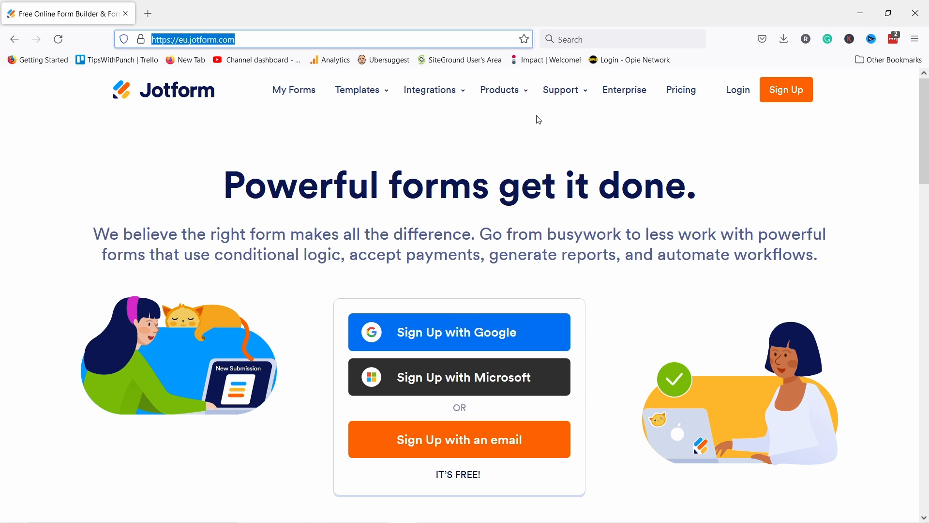
# Step: Begin the email sign-up, then log in to an existing Jotform account instead
pyautogui.click(479, 445)
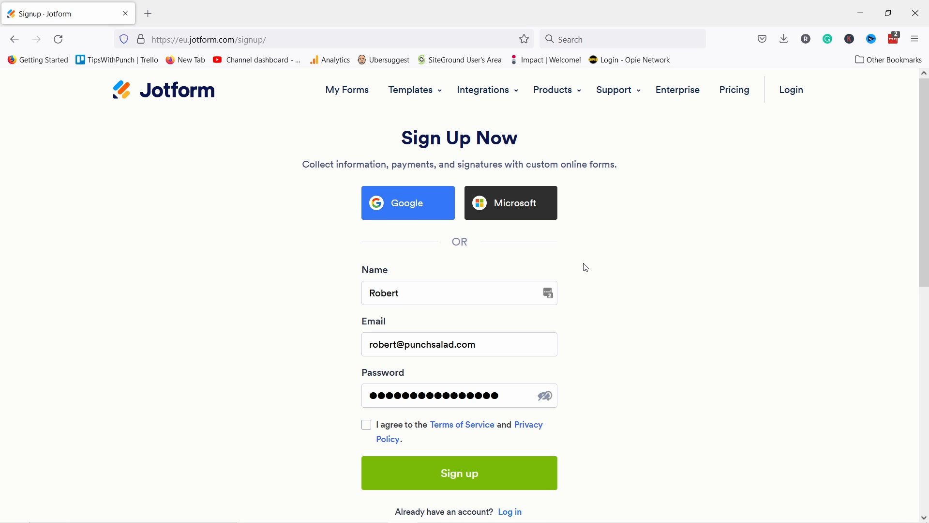
pyautogui.click(791, 93)
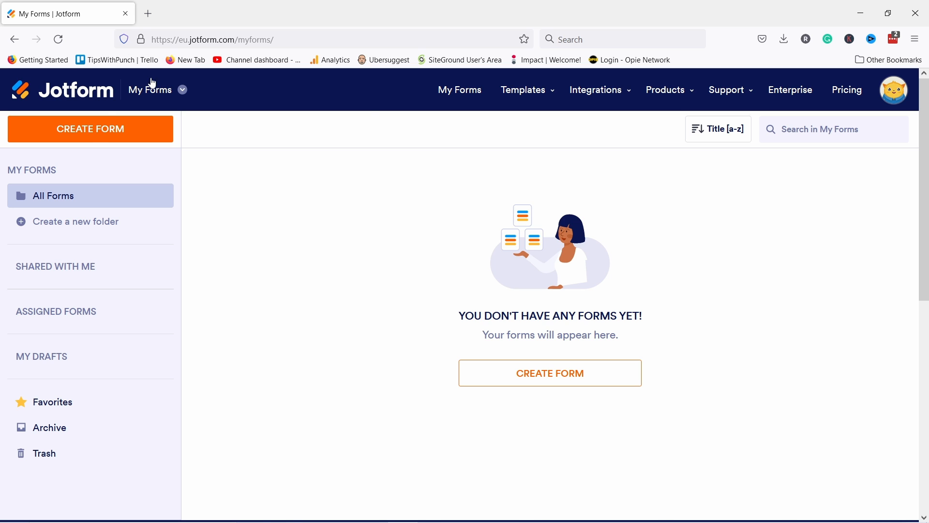
# Step: Check the workspace list, then start creating a new form from My Forms
pyautogui.click(162, 92)
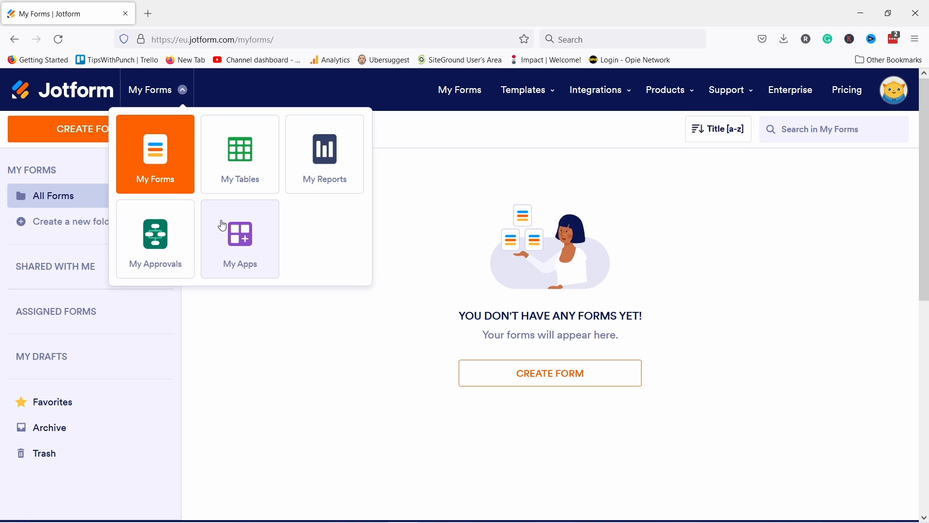
pyautogui.click(166, 90)
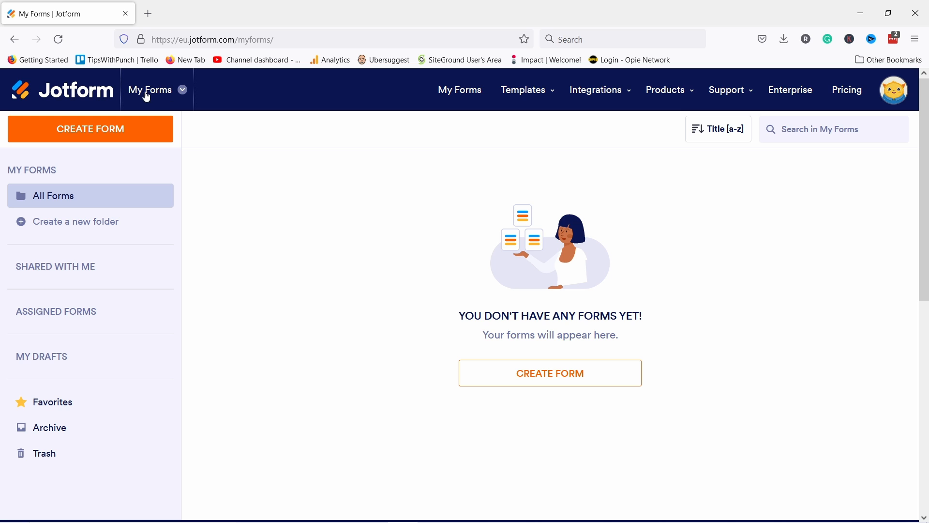
pyautogui.click(93, 136)
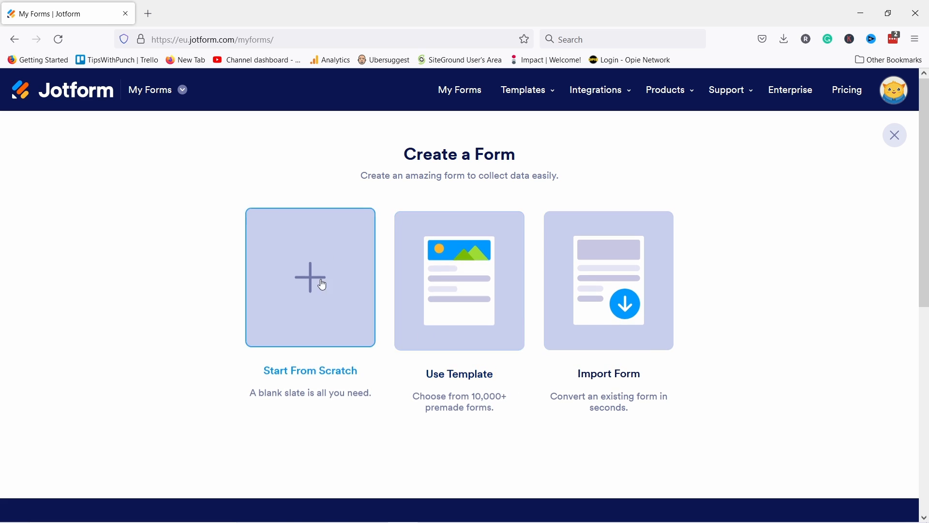
pyautogui.click(452, 276)
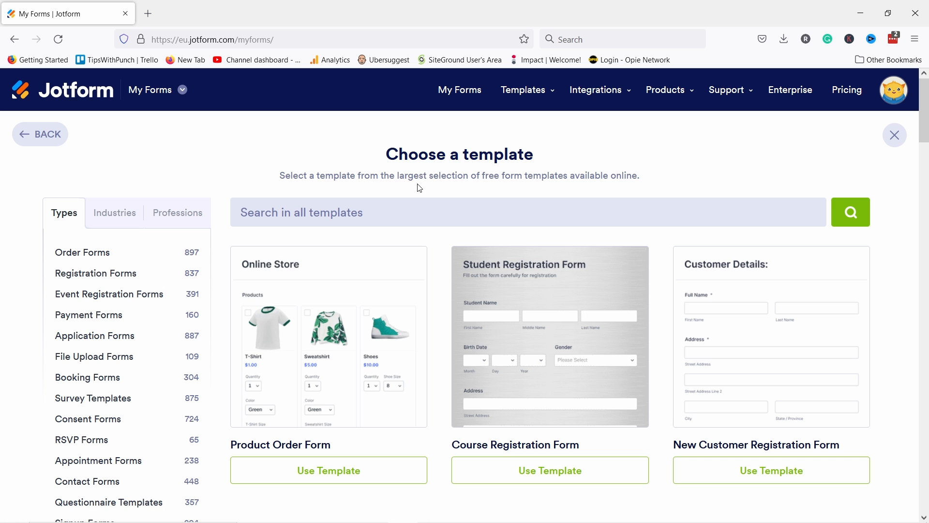
pyautogui.scroll(-20, 419, 191)
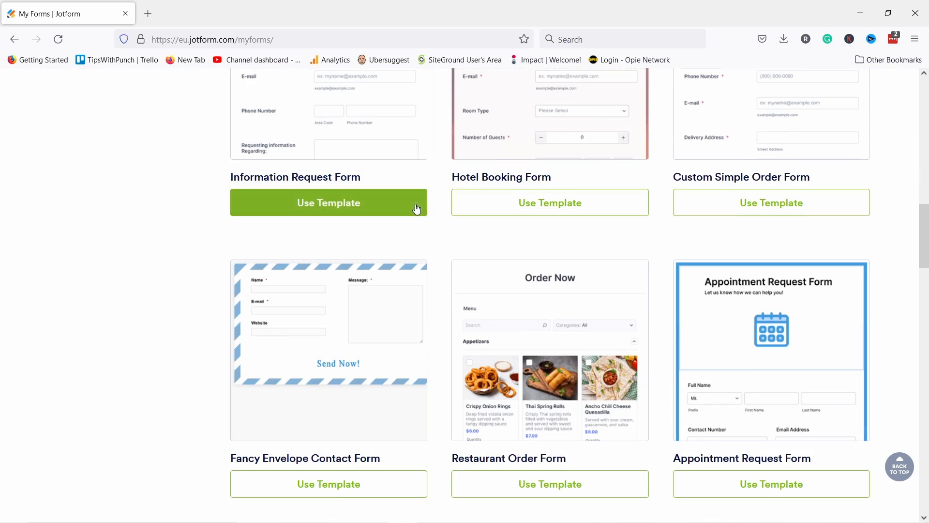
pyautogui.scroll(-15, 419, 202)
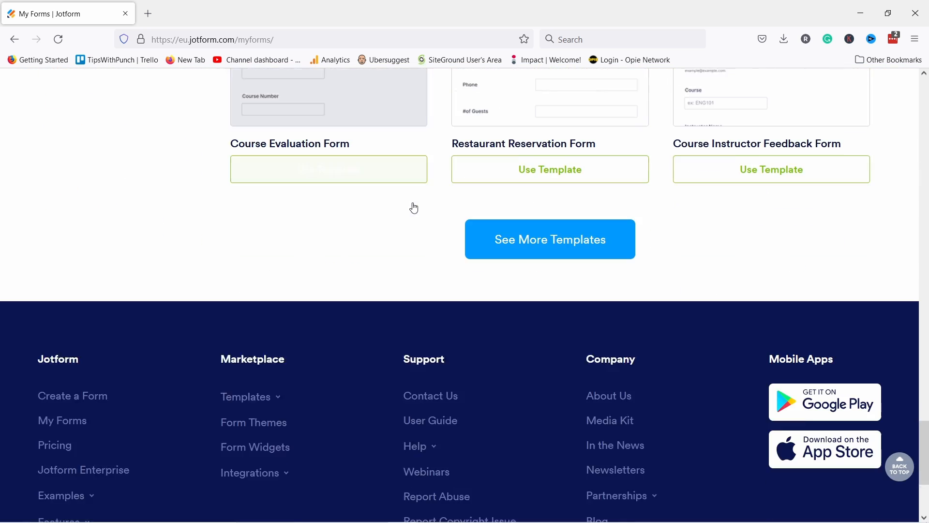
pyautogui.moveTo(927, 441); pyautogui.dragTo(927, 94)
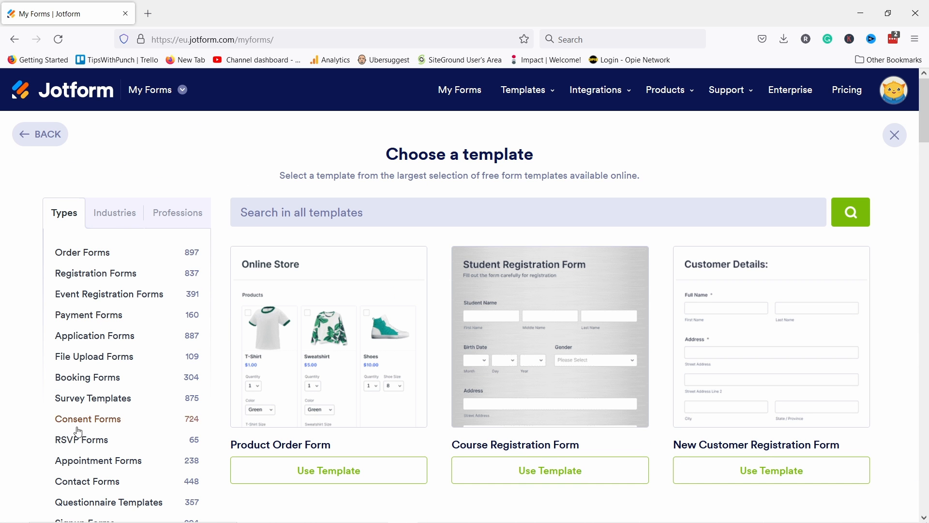
pyautogui.scroll(-3, 92, 307)
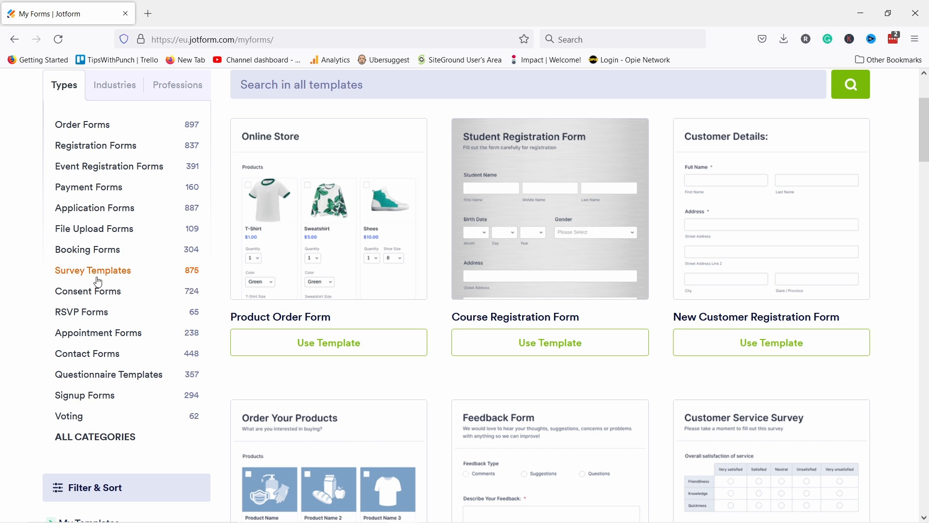
pyautogui.click(96, 278)
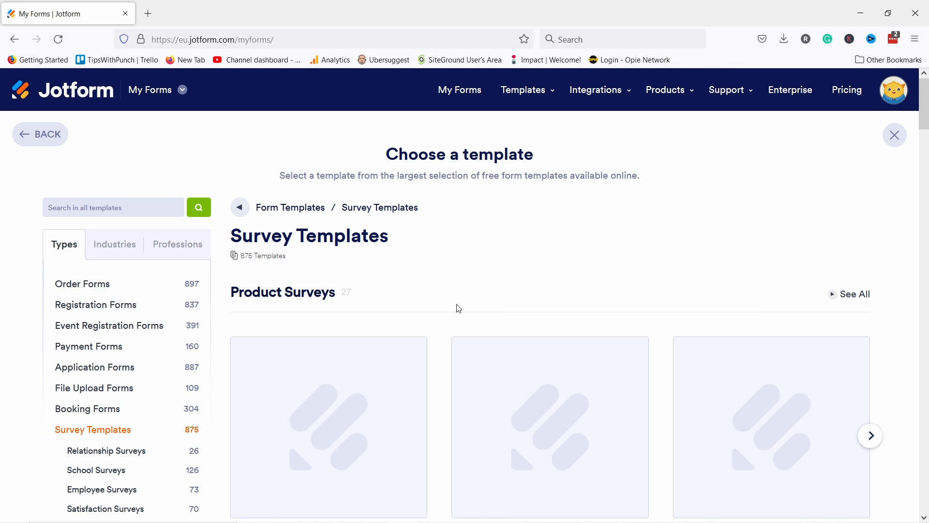
pyautogui.scroll(-3, 552, 236)
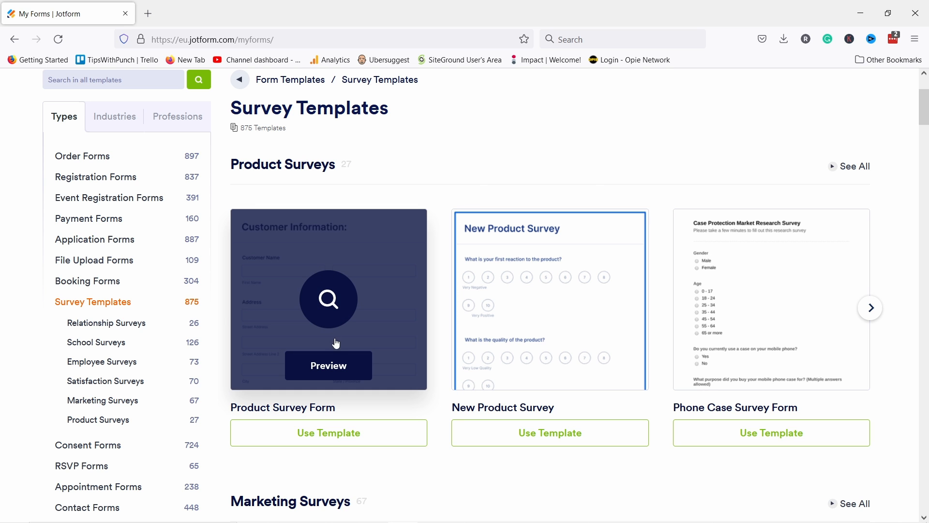
pyautogui.click(332, 367)
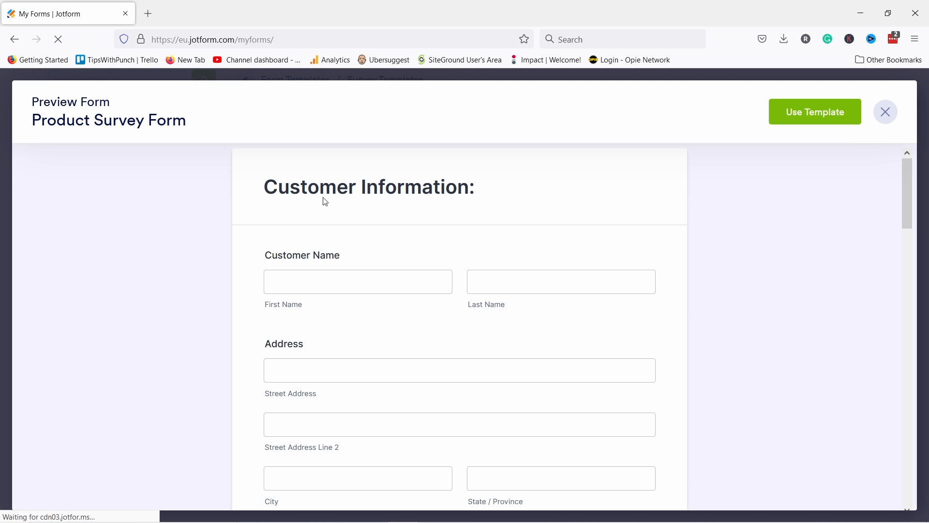
pyautogui.scroll(-12, 345, 193)
pyautogui.scroll(-2, 345, 212)
pyautogui.click(371, 252)
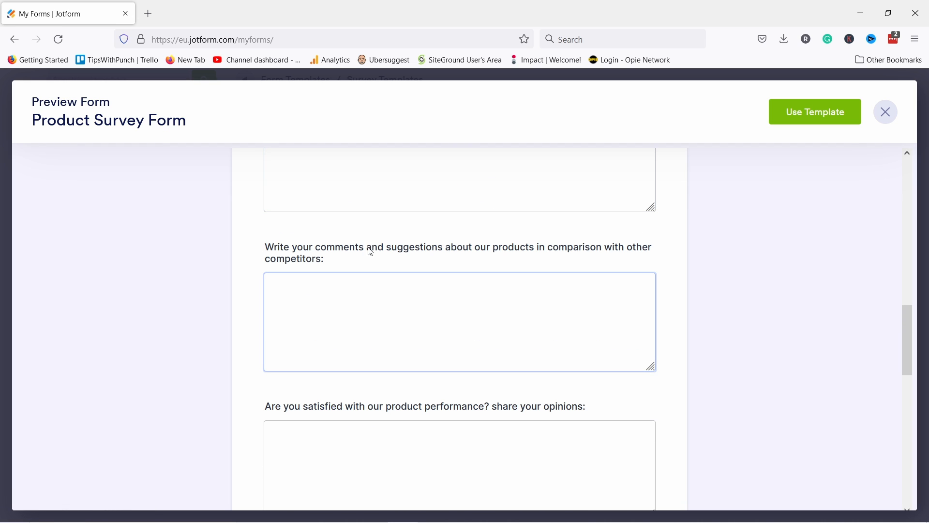
pyautogui.scroll(-12, 386, 262)
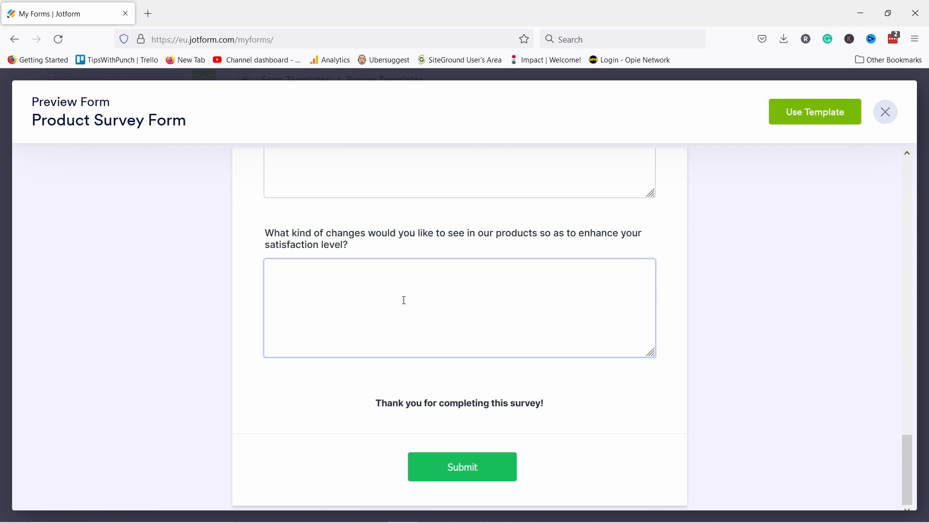
pyautogui.scroll(20, 405, 300)
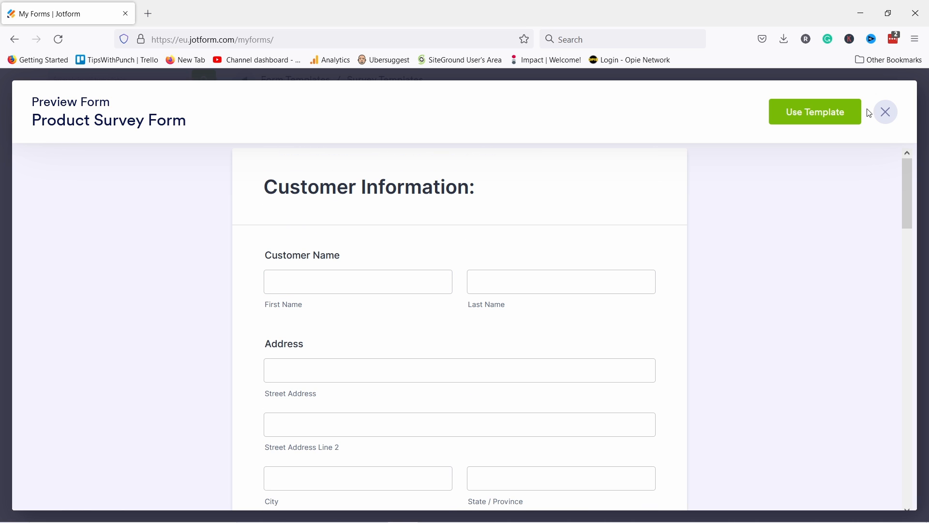
pyautogui.click(885, 112)
pyautogui.scroll(3, 259, 146)
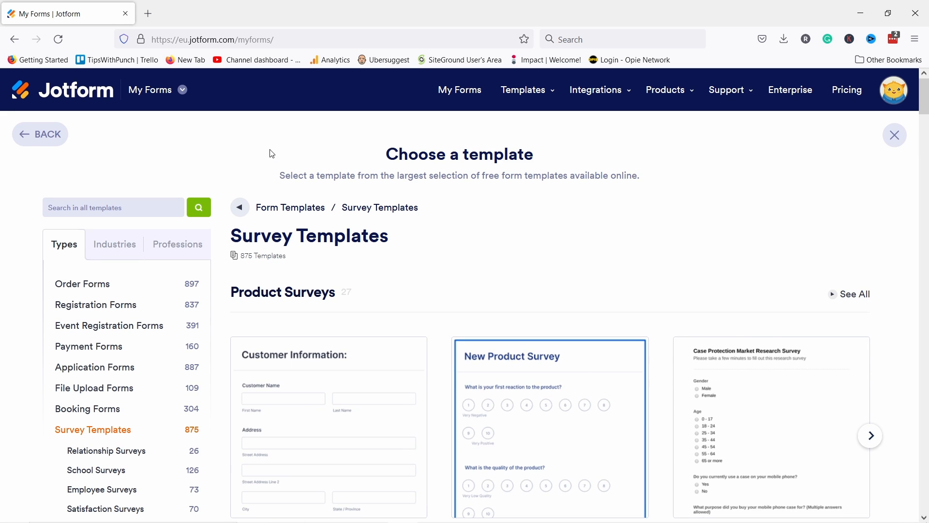
pyautogui.click(42, 135)
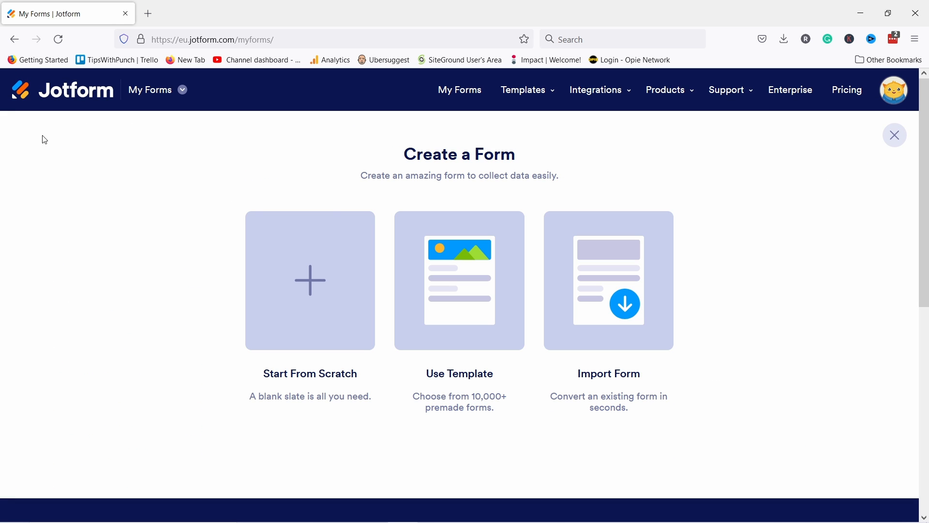
# Step: Start a blank form from scratch using the one-page Classic Form layout
pyautogui.click(298, 299)
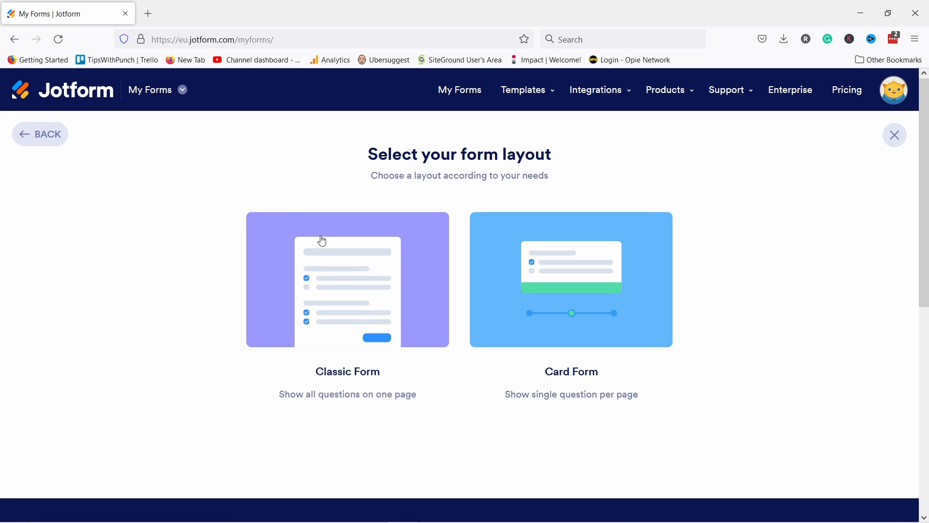
pyautogui.click(338, 278)
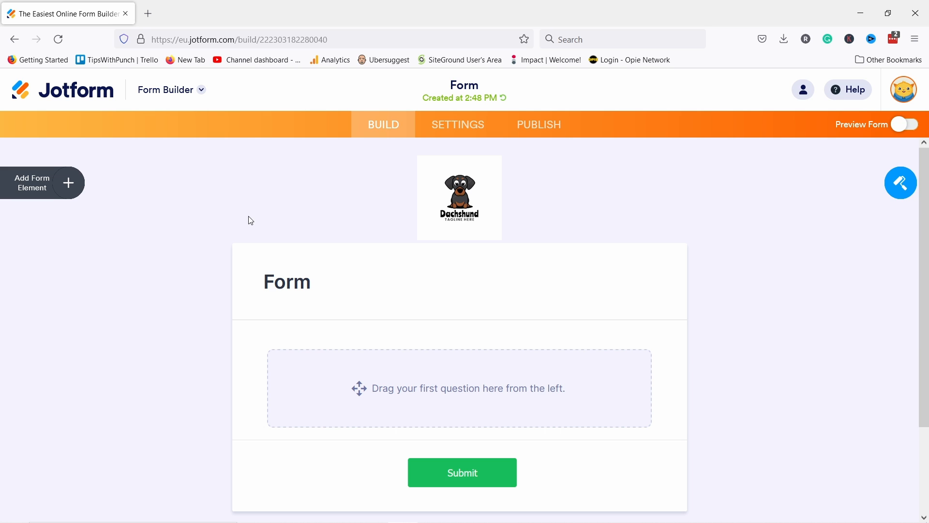
pyautogui.click(65, 182)
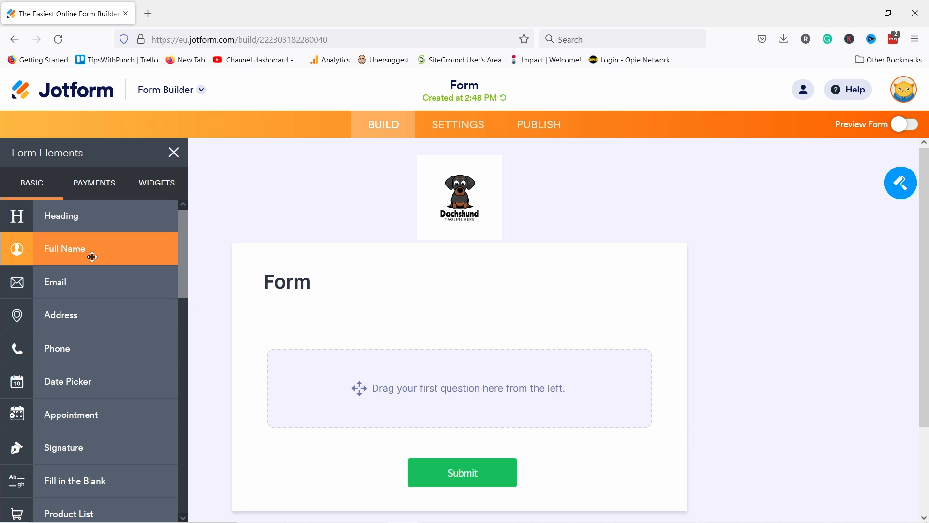
pyautogui.scroll(-9, 92, 257)
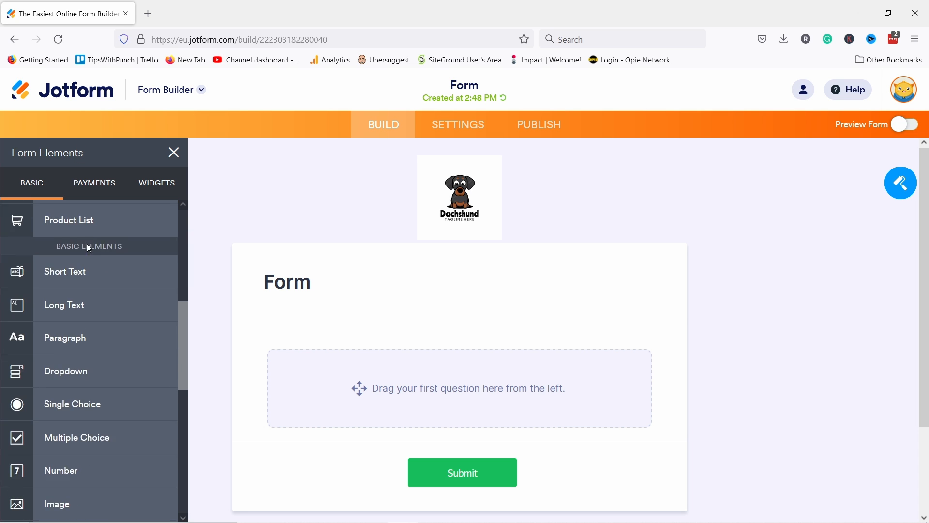
pyautogui.scroll(-3, 87, 346)
pyautogui.scroll(10, 88, 373)
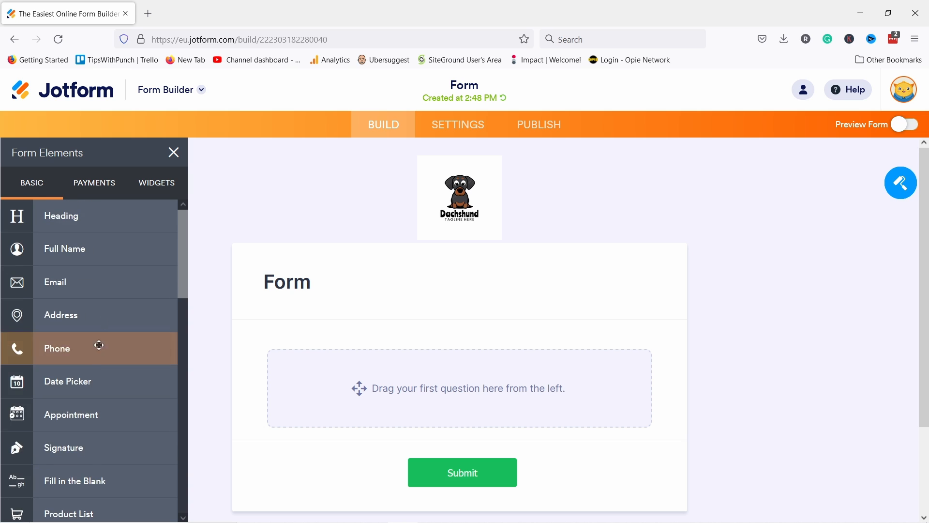
pyautogui.click(89, 183)
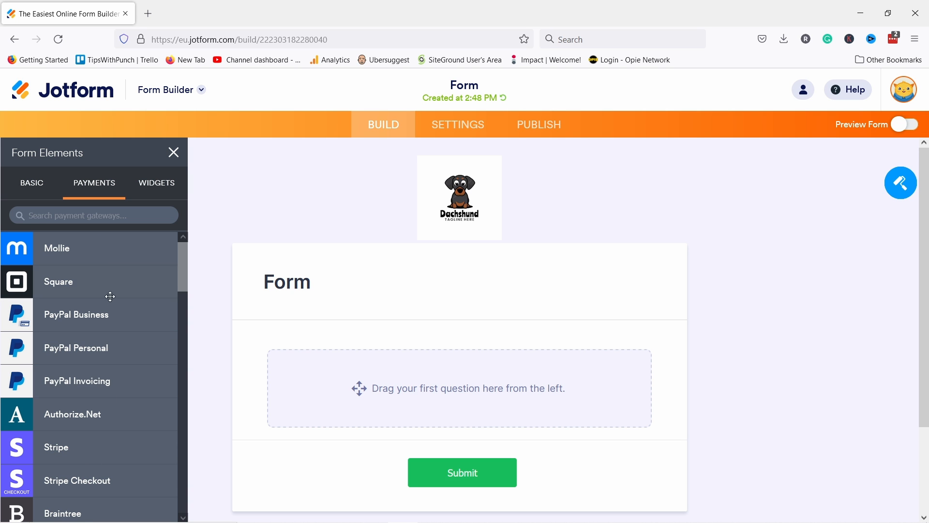
pyautogui.click(173, 183)
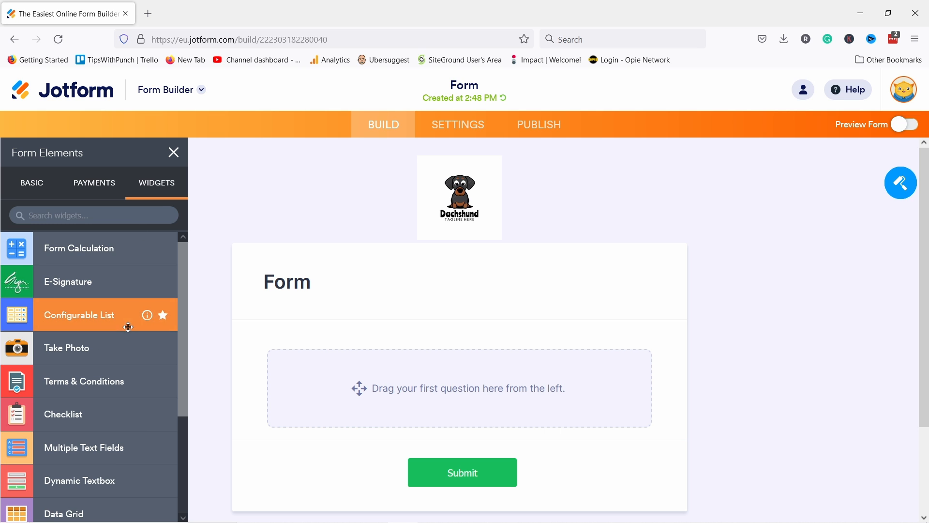
pyautogui.scroll(-5, 126, 320)
pyautogui.scroll(-10, 129, 331)
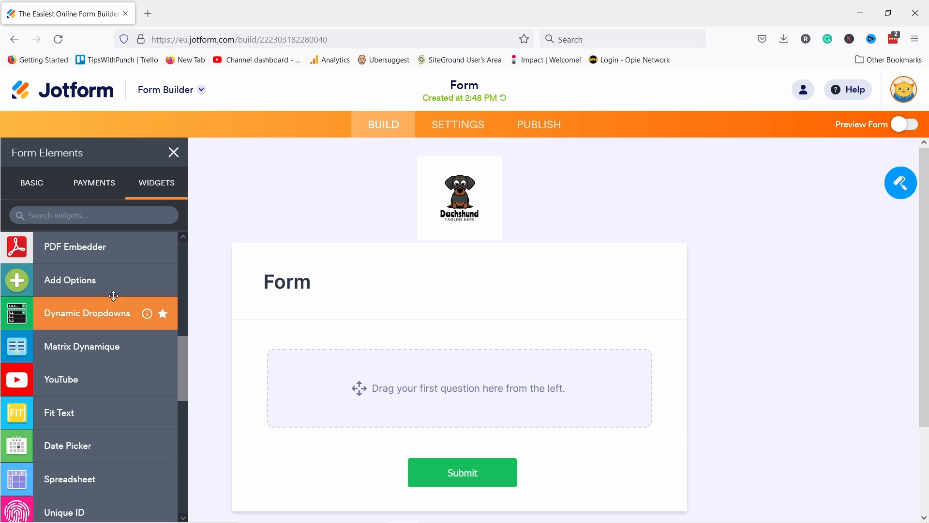
pyautogui.scroll(10, 100, 293)
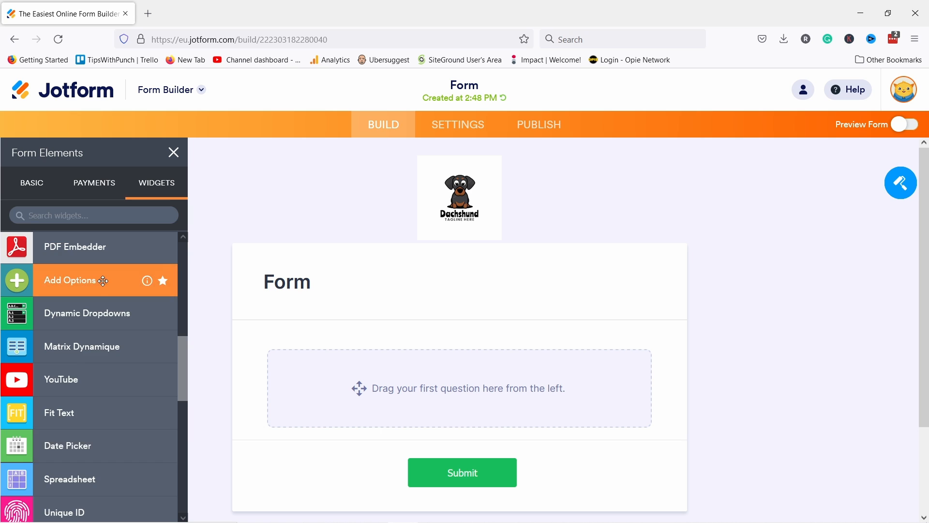
pyautogui.scroll(-2, 100, 285)
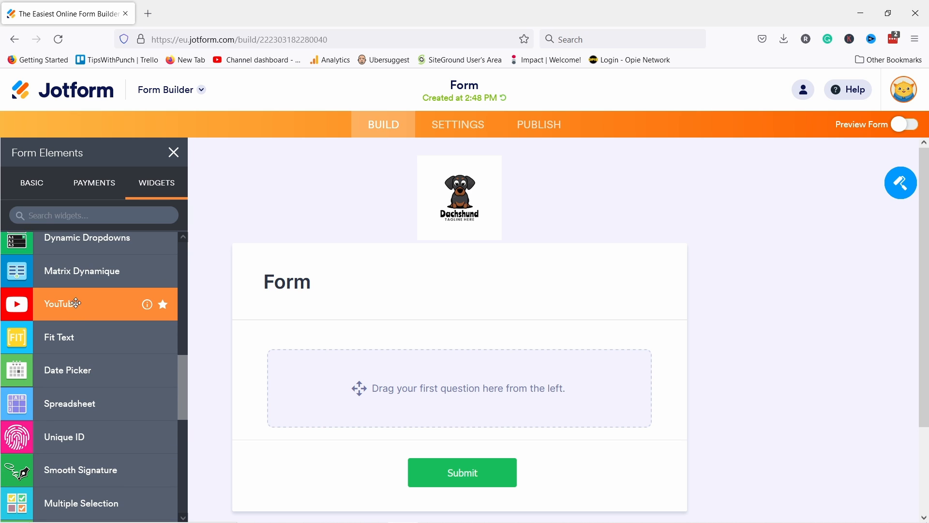
pyautogui.click(38, 193)
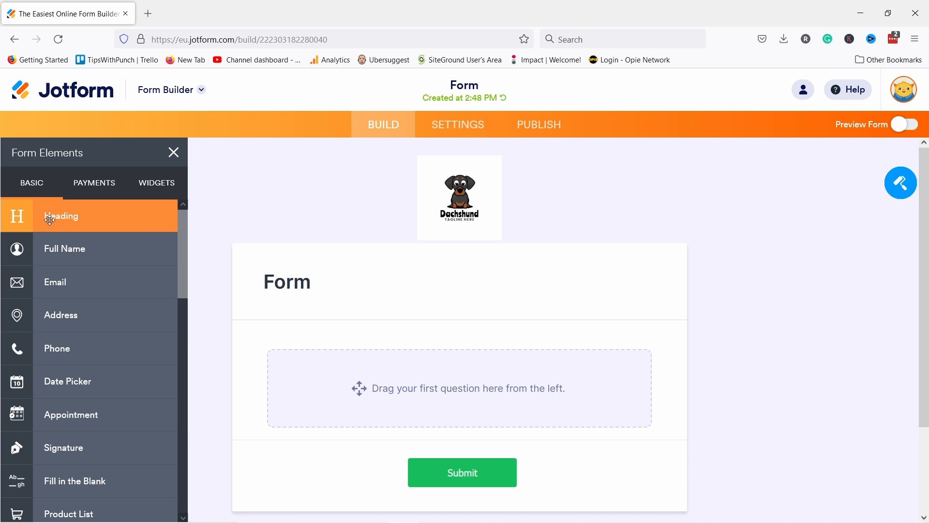
# Step: Add a heading 'We want to hear your advice' with the feedback subheader
pyautogui.moveTo(52, 214); pyautogui.dragTo(396, 373)
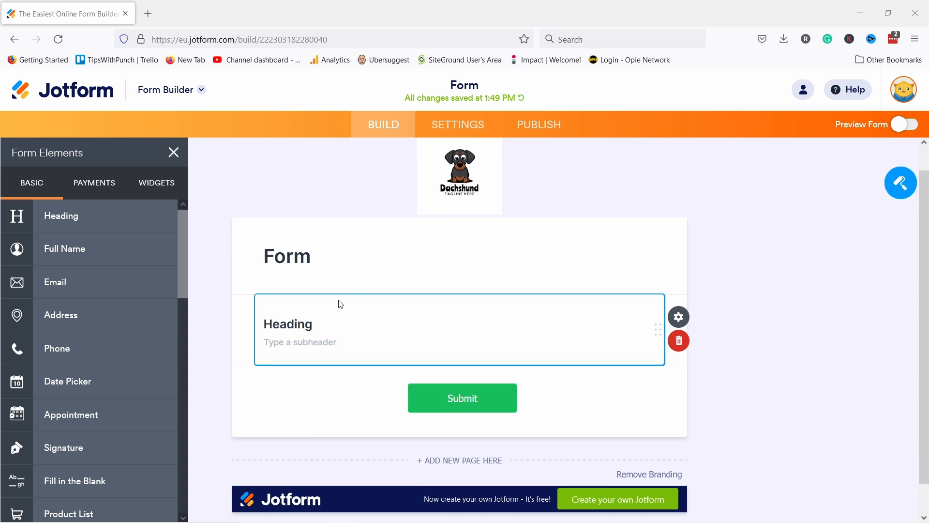
pyautogui.doubleClick(301, 330)
pyautogui.write('We want to hear your advice')
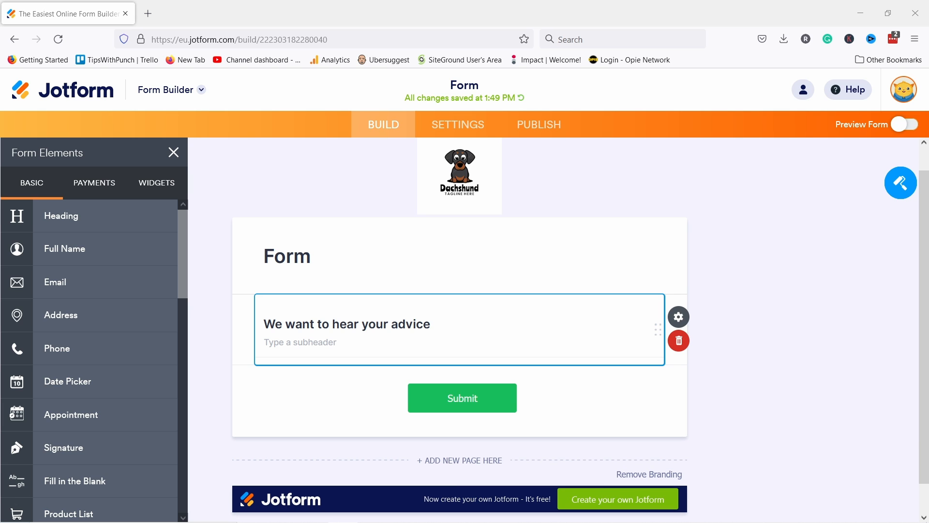
pyautogui.write('We would love to hear your thoughts or feedback on how you experienced our website!')
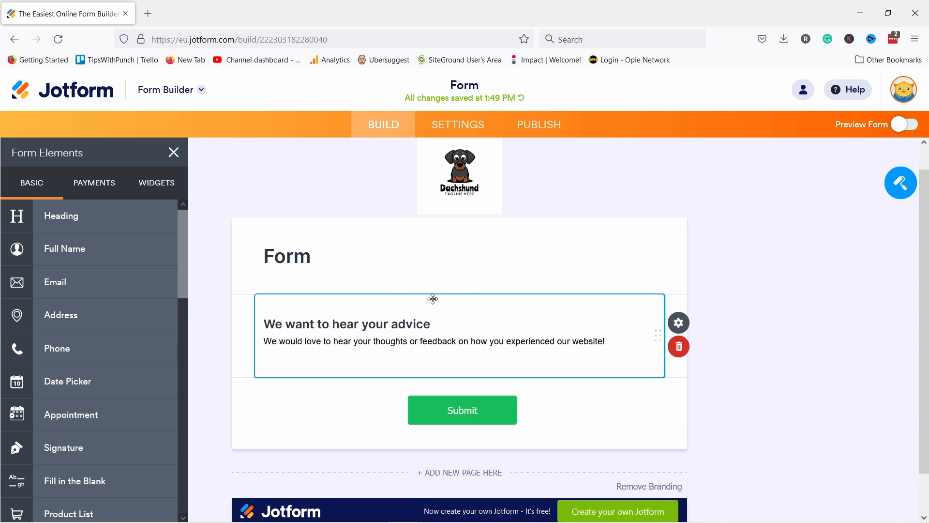
# Step: Delete the original 'Form' title block and dismiss the deletion notice
pyautogui.click(436, 271)
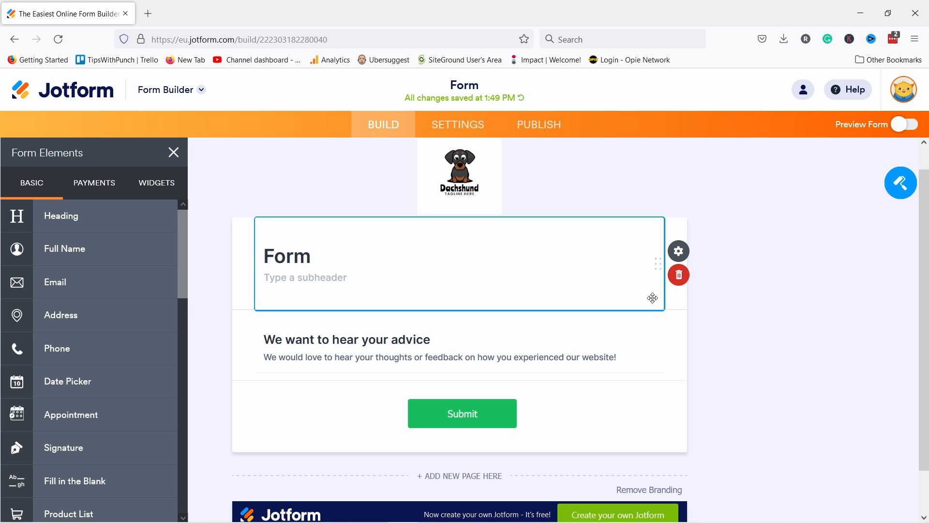
pyautogui.click(693, 275)
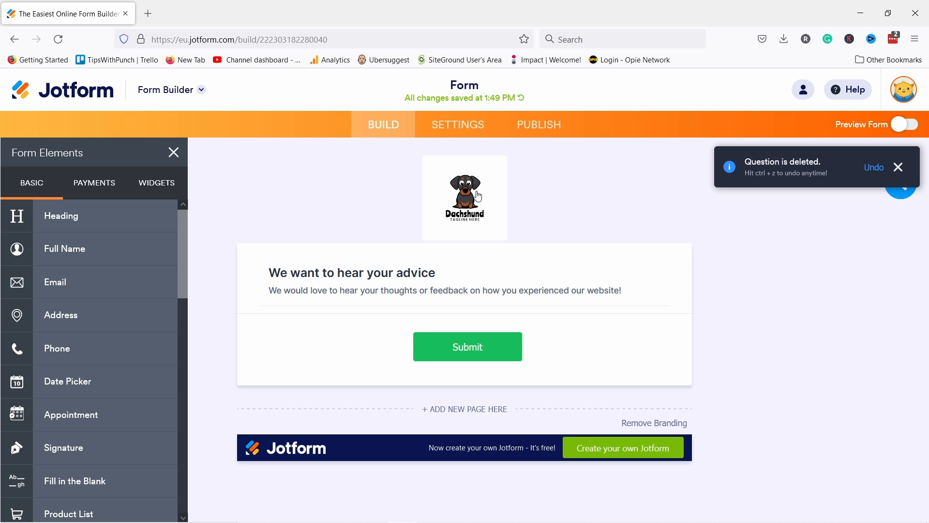
pyautogui.click(446, 266)
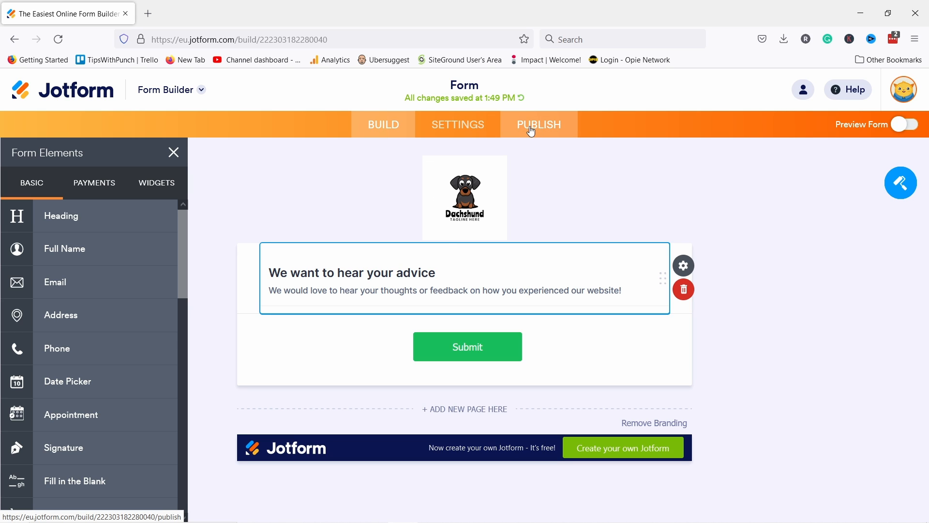
# Step: Place a Multiple Choice question directly below the 'We want to hear your advice' heading
pyautogui.click(902, 188)
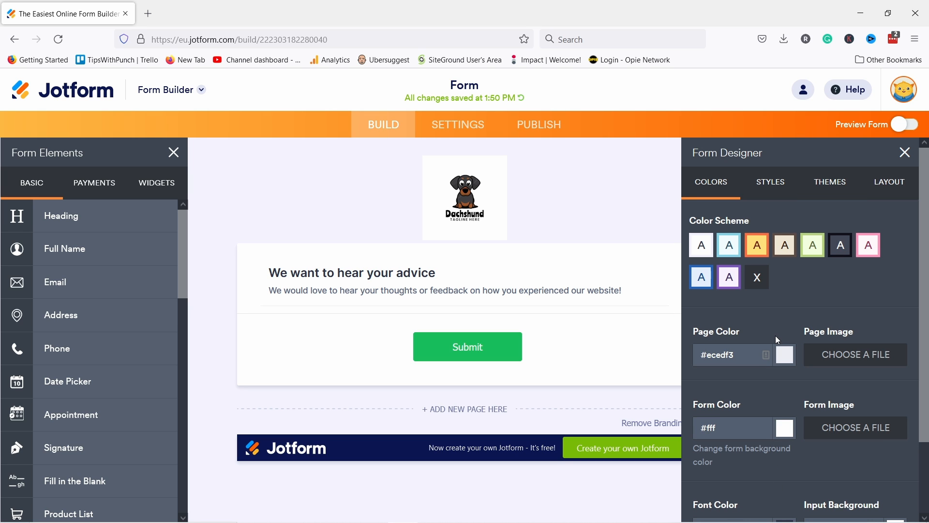
pyautogui.click(907, 151)
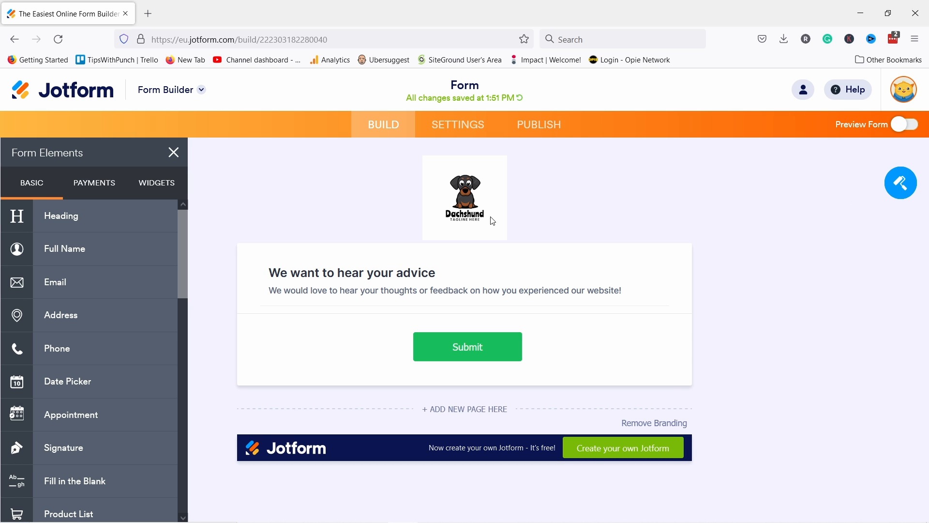
pyautogui.scroll(-6, 97, 271)
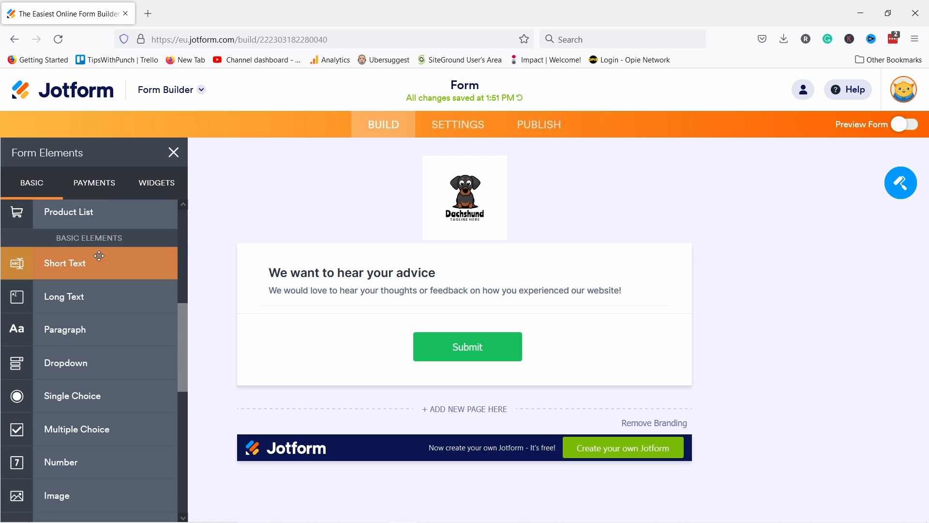
pyautogui.scroll(-2, 90, 256)
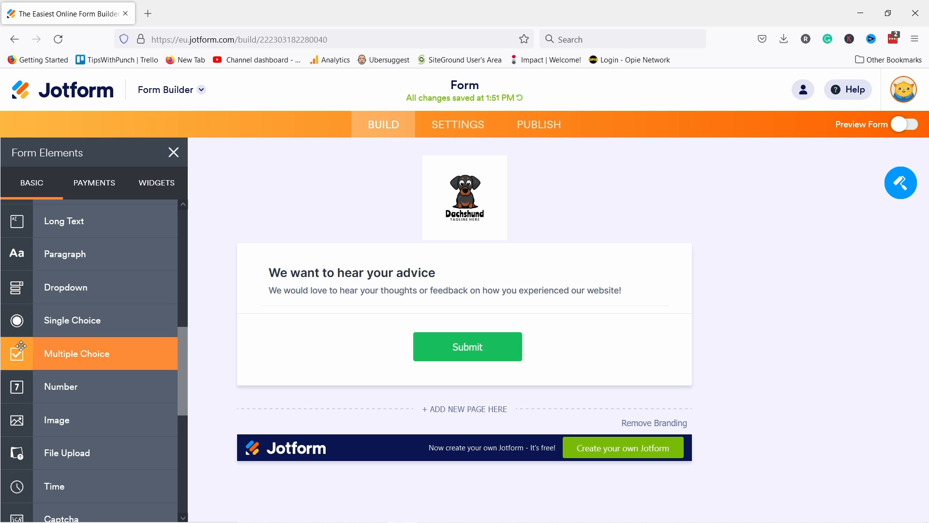
pyautogui.moveTo(51, 356); pyautogui.dragTo(366, 339)
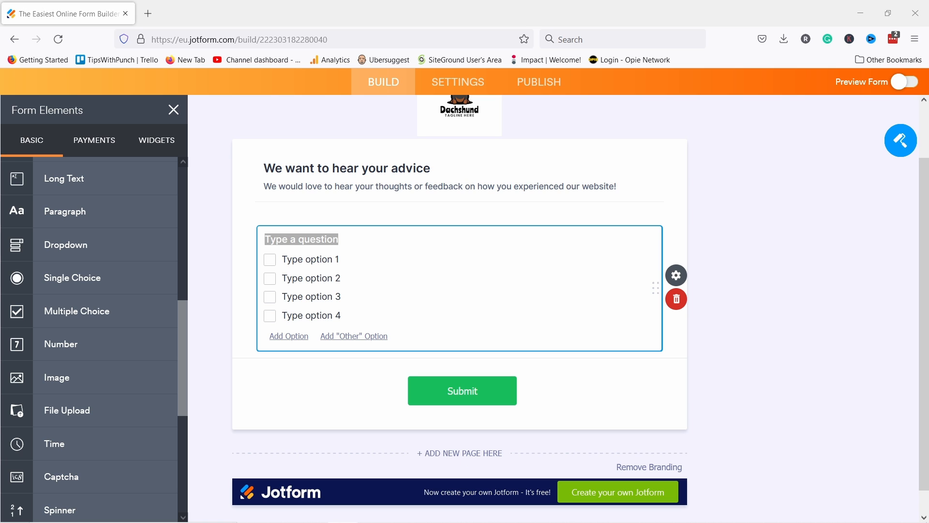
# Step: Ask 'How did you find our website?' with options A friend, Google and Influencer
pyautogui.click(315, 236)
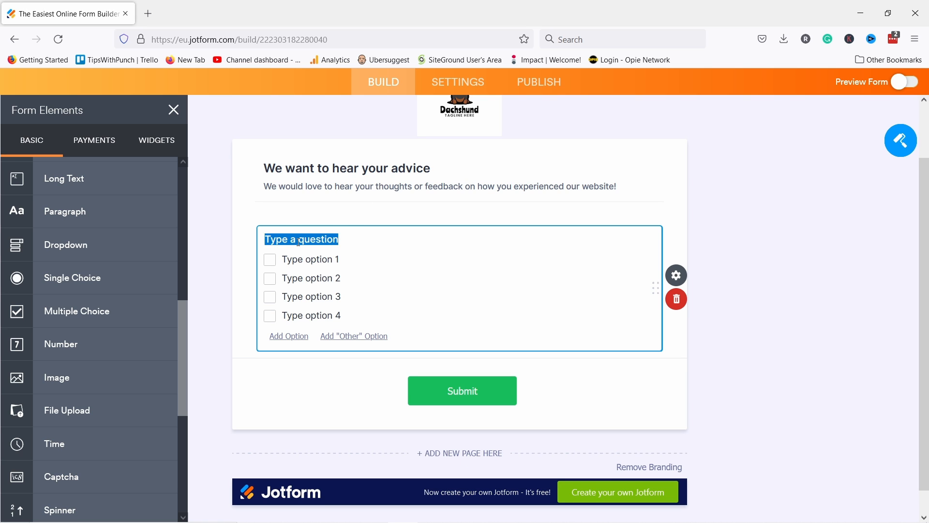
pyautogui.write('How did you find our website?')
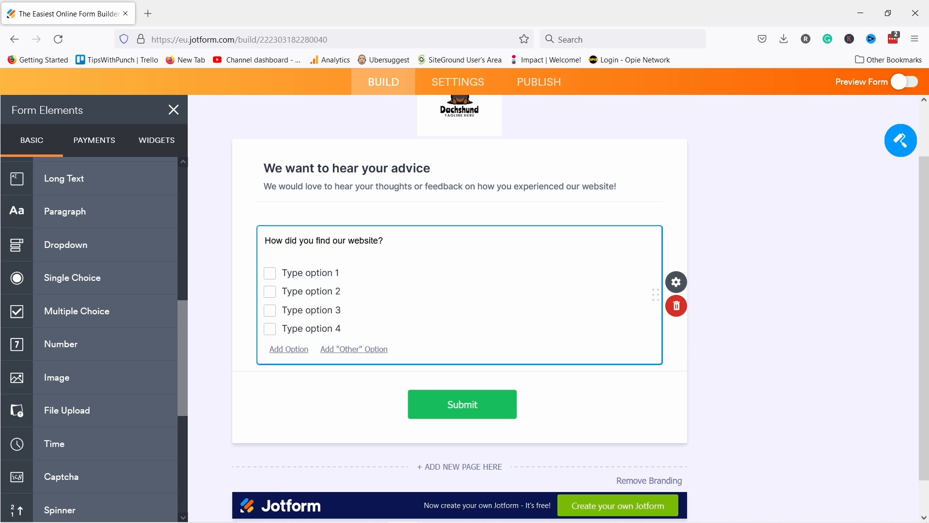
pyautogui.click(305, 270)
pyautogui.doubleClick(292, 259)
pyautogui.click(328, 262)
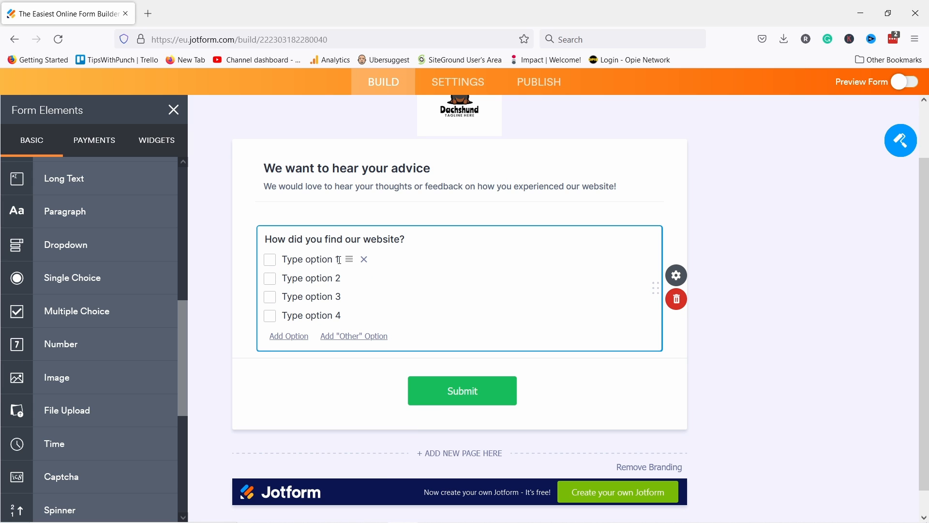
pyautogui.moveTo(340, 260); pyautogui.dragTo(282, 260)
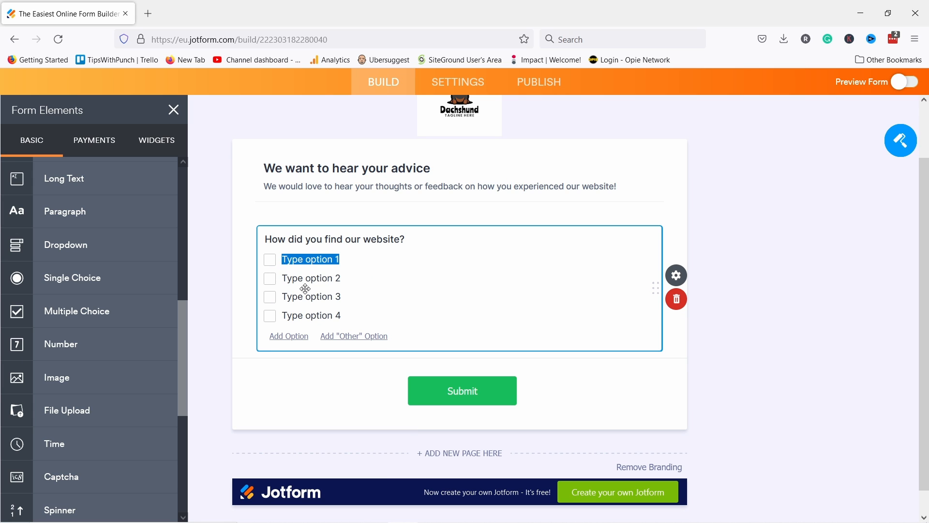
pyautogui.write('A friend')
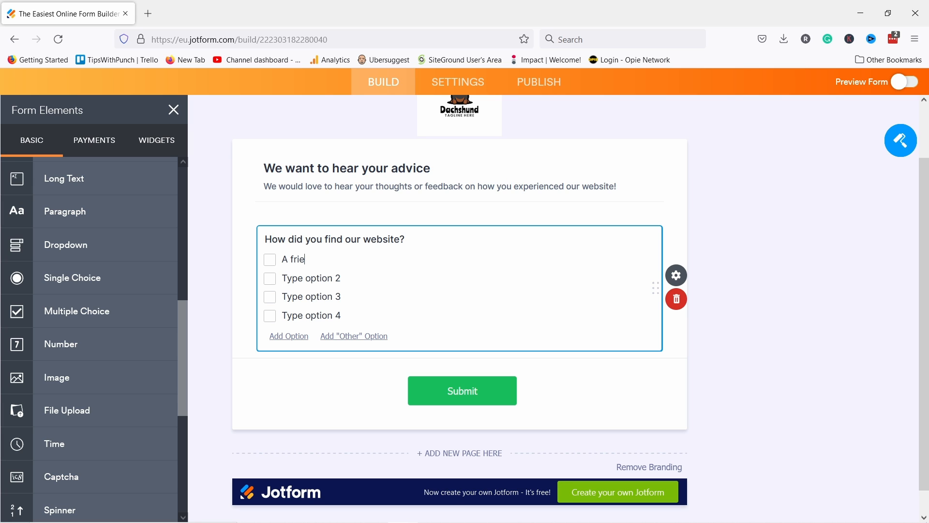
pyautogui.tripleClick(292, 279)
pyautogui.write('Google')
pyautogui.click(285, 297)
pyautogui.tripleClick(286, 297)
pyautogui.write('Influencer')
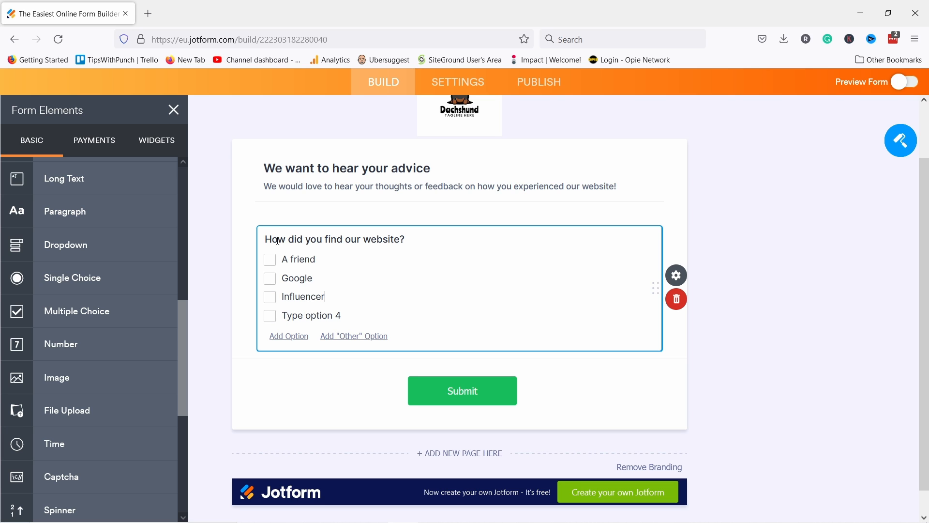
# Step: Remove the fourth option, add an 'Other' choice, and open the question's properties
pyautogui.moveTo(369, 321)
pyautogui.click(367, 315)
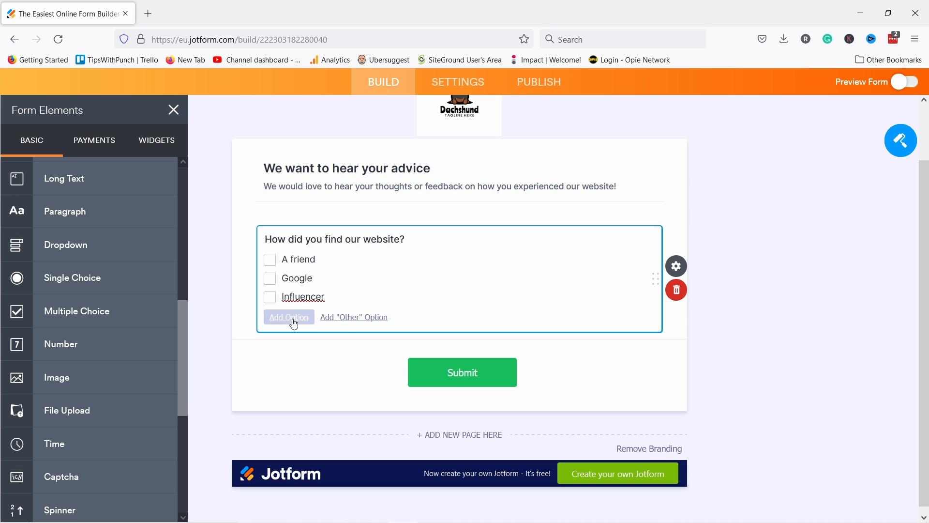
pyautogui.click(350, 318)
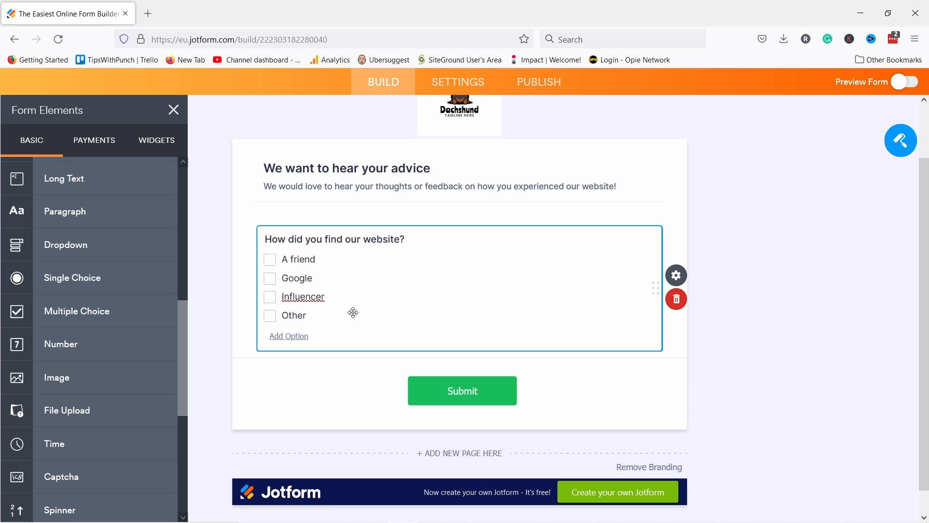
pyautogui.click(282, 343)
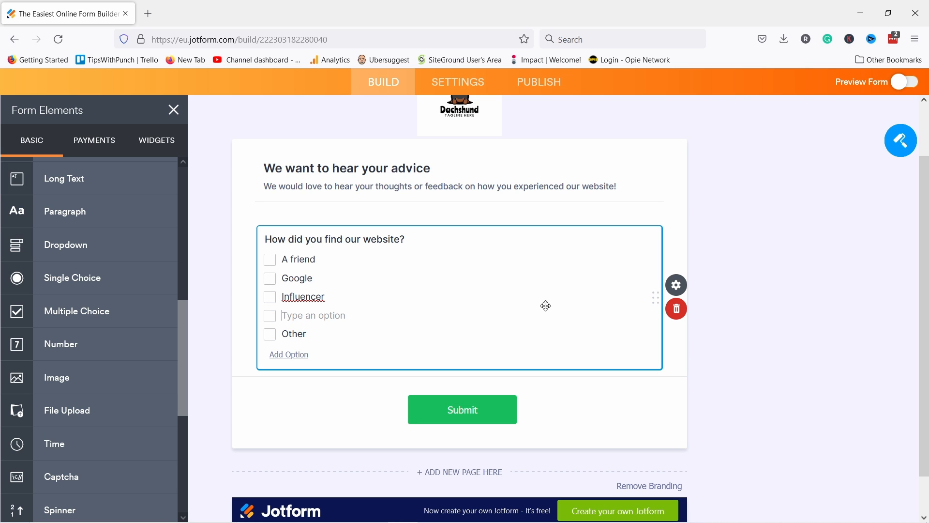
pyautogui.click(679, 287)
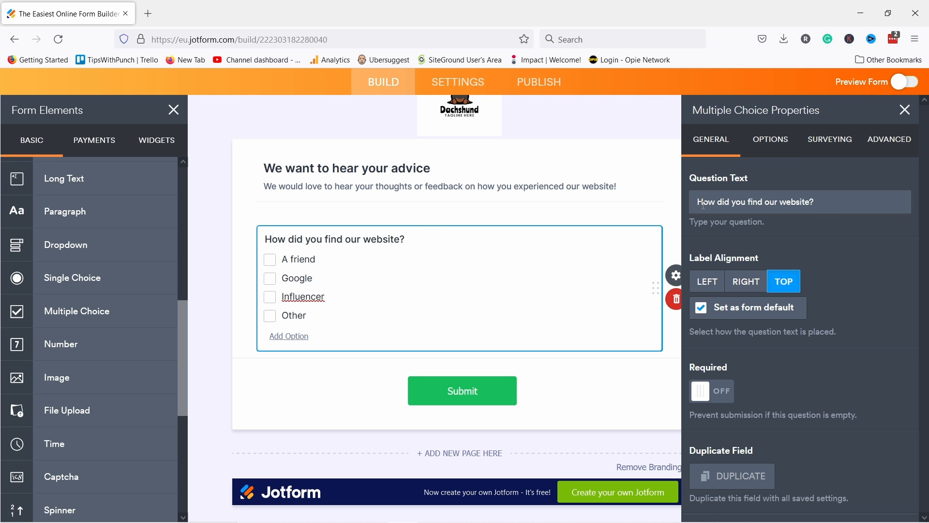
# Step: Keep the label above the options, mark the question Required, and view its answer options
pyautogui.click(748, 290)
pyautogui.click(712, 286)
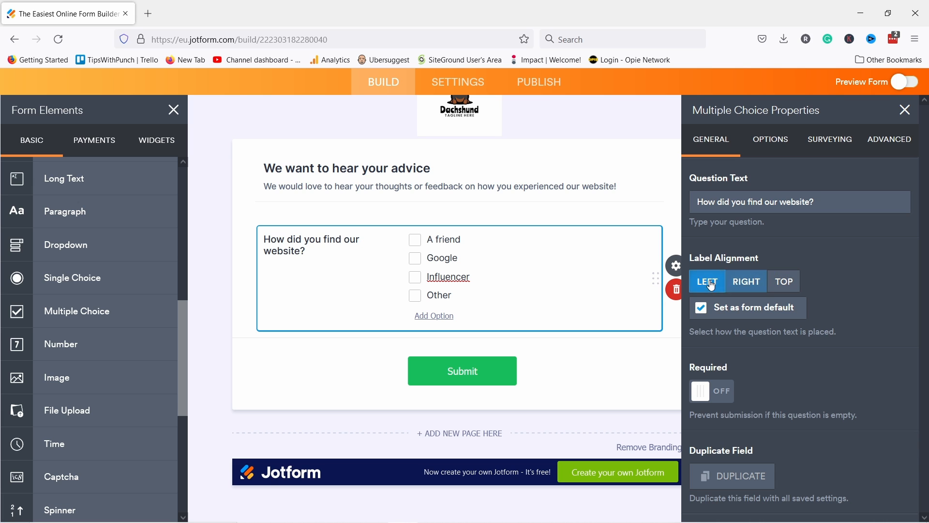
pyautogui.click(784, 282)
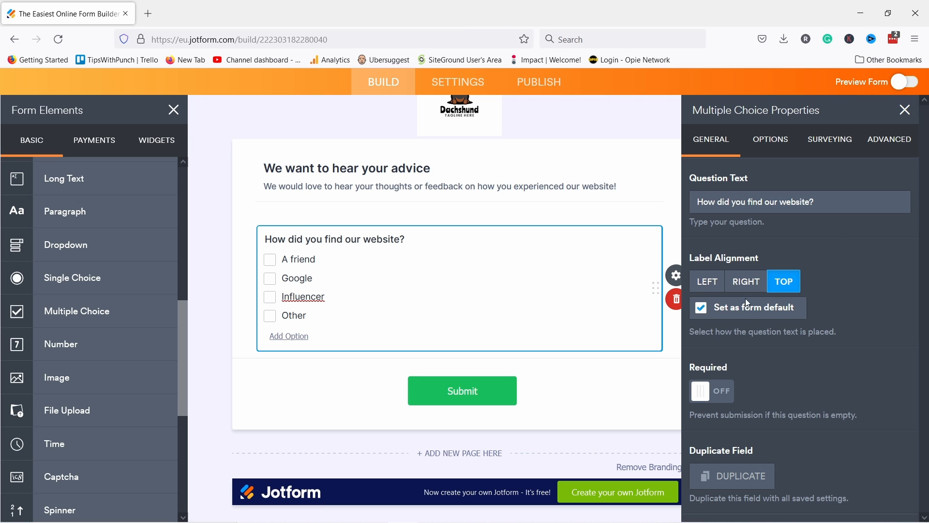
pyautogui.click(710, 397)
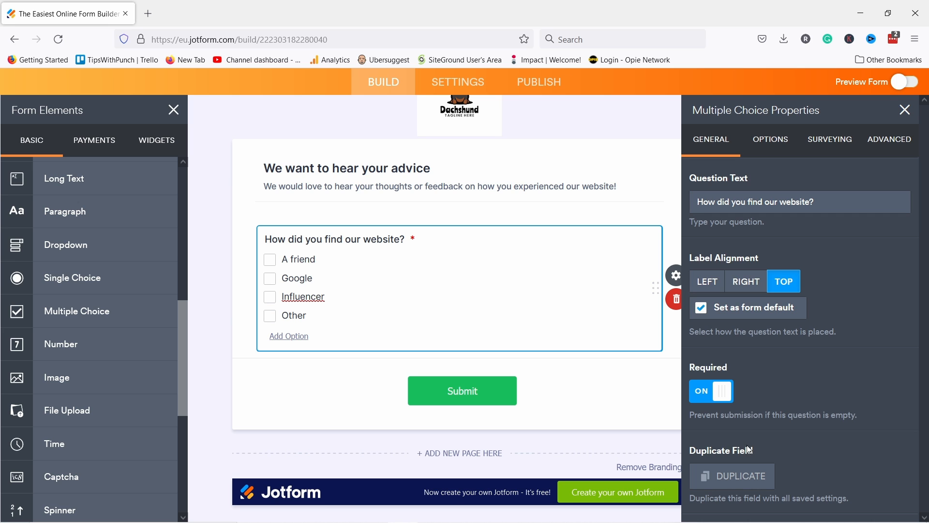
pyautogui.click(773, 142)
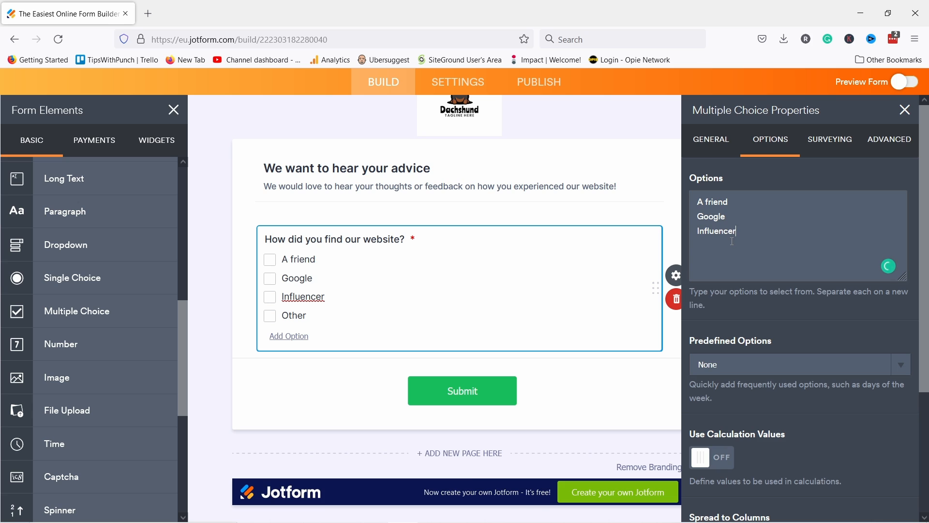
pyautogui.click(289, 336)
pyautogui.write('niwnefiowef')
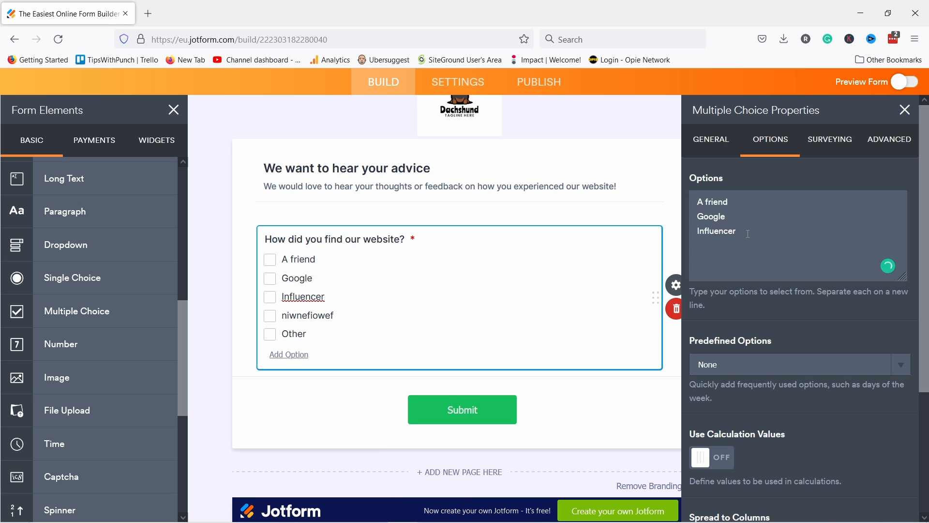
pyautogui.moveTo(760, 241); pyautogui.dragTo(698, 246)
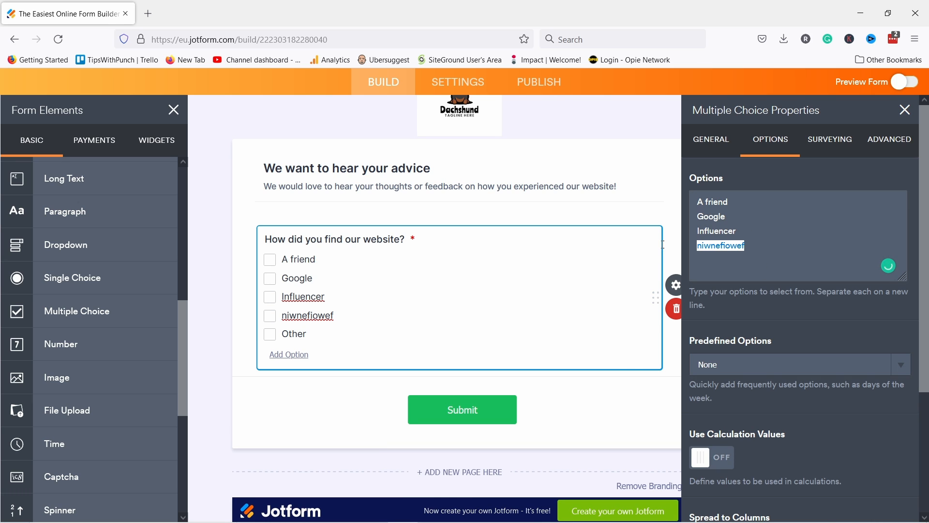
pyautogui.press('BackSpace')
pyautogui.press('BackSpace')
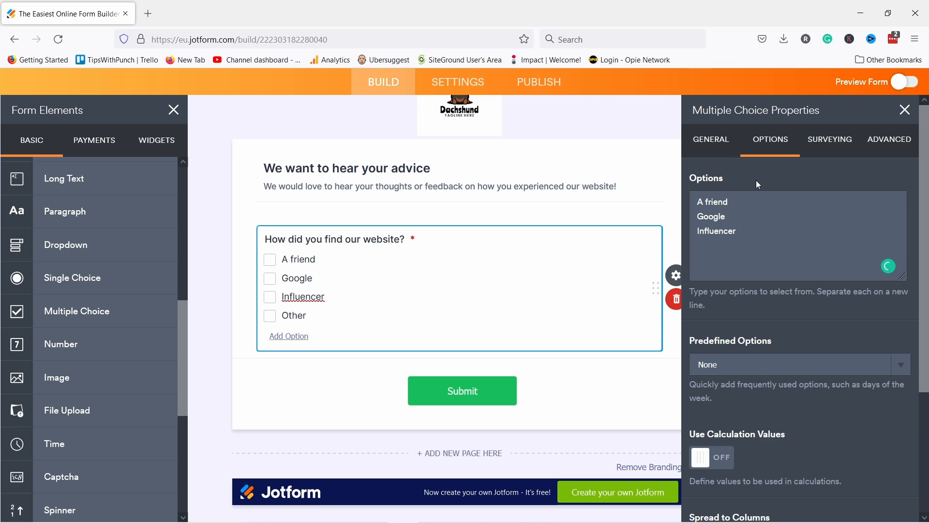
pyautogui.click(741, 368)
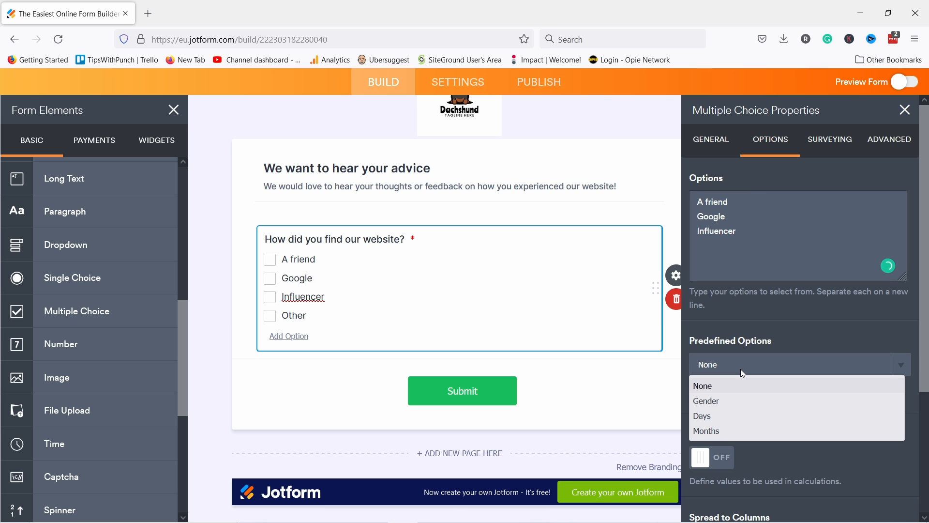
pyautogui.click(706, 402)
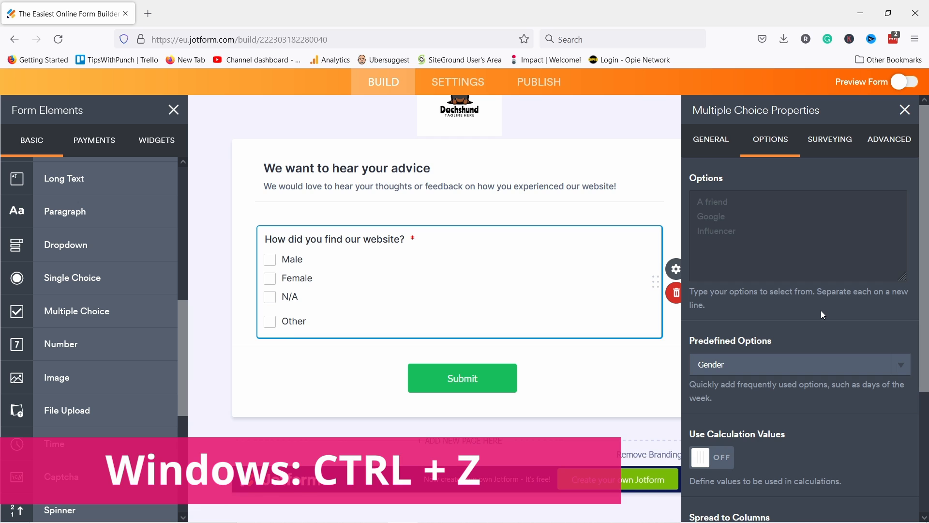
pyautogui.hotkey('ctrl', 'z')
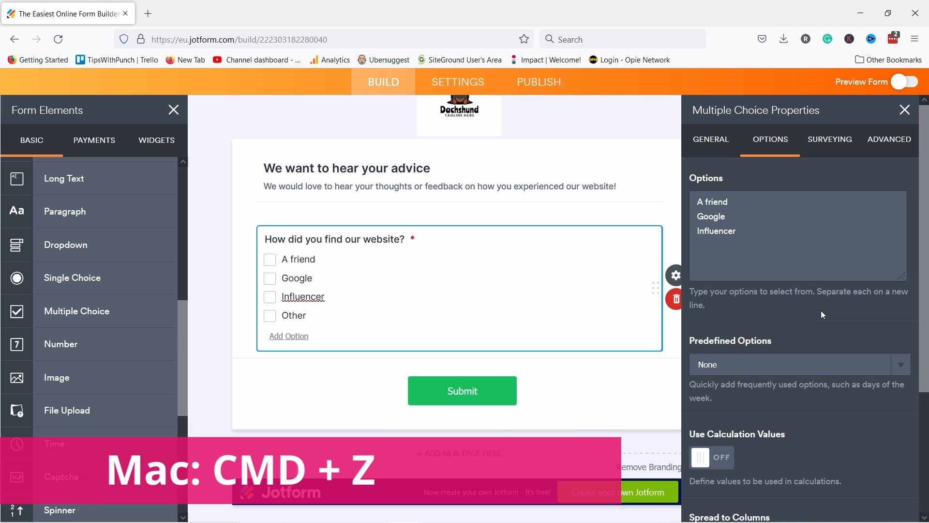
pyautogui.scroll(-3, 822, 310)
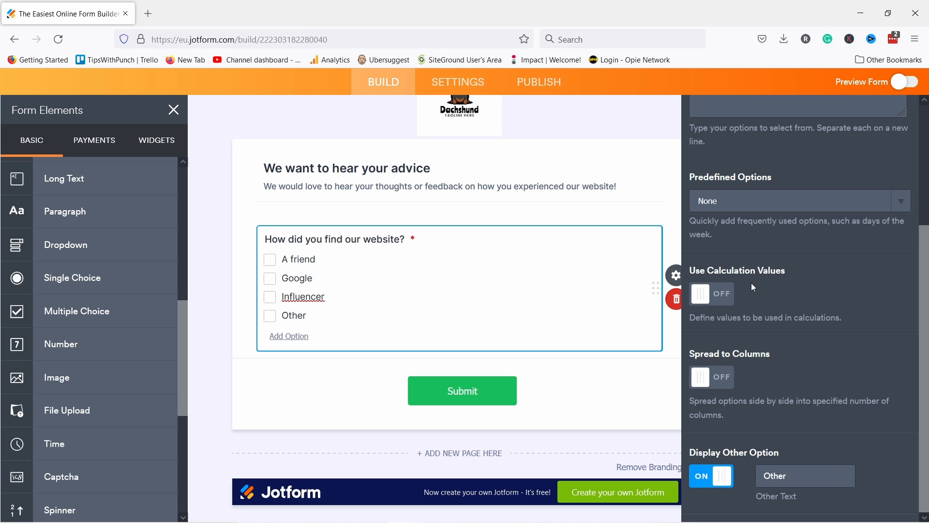
pyautogui.click(715, 381)
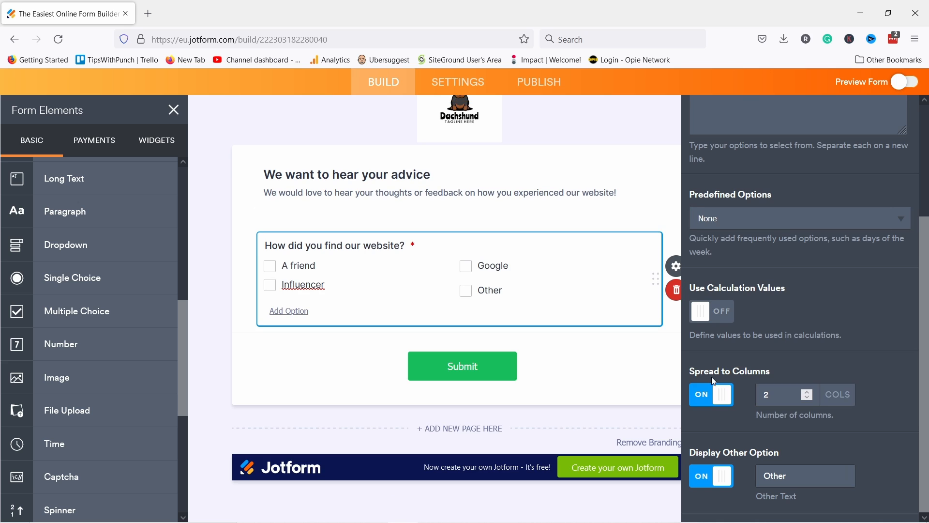
pyautogui.click(725, 402)
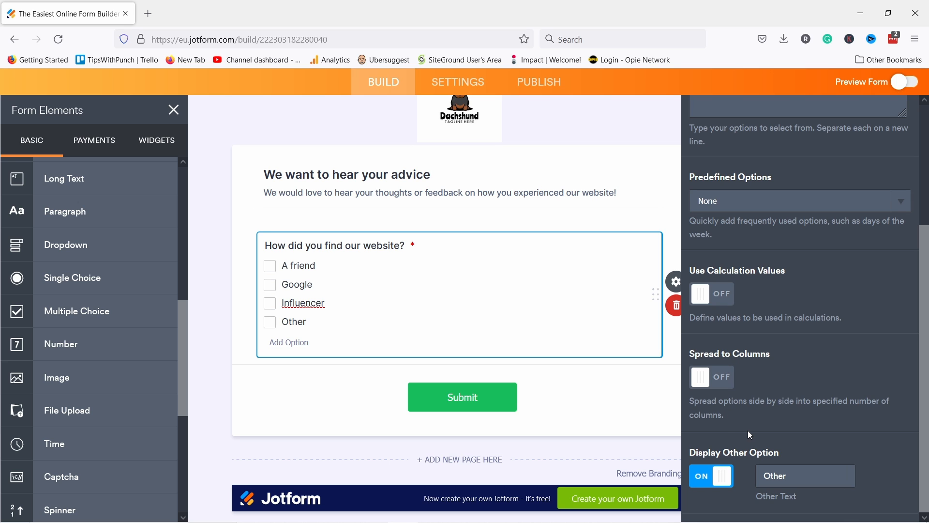
pyautogui.click(379, 278)
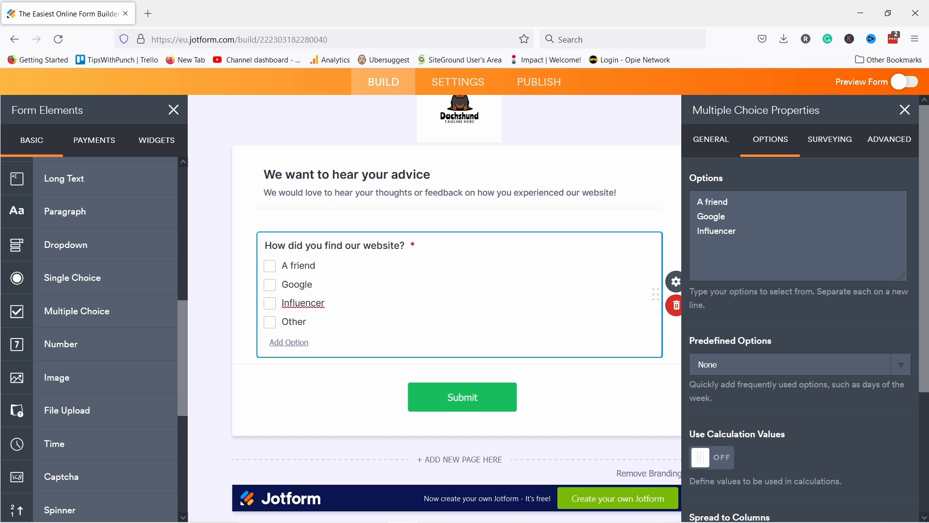
# Step: Add a Long Text question labelled 'What could we do to make this site more useful to you?'
pyautogui.scroll(3, 115, 218)
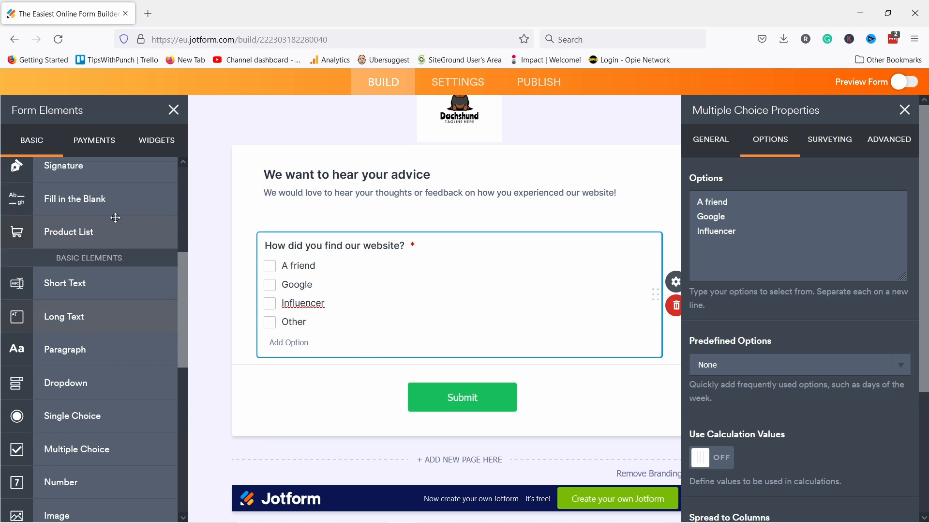
pyautogui.moveTo(73, 333); pyautogui.dragTo(333, 394)
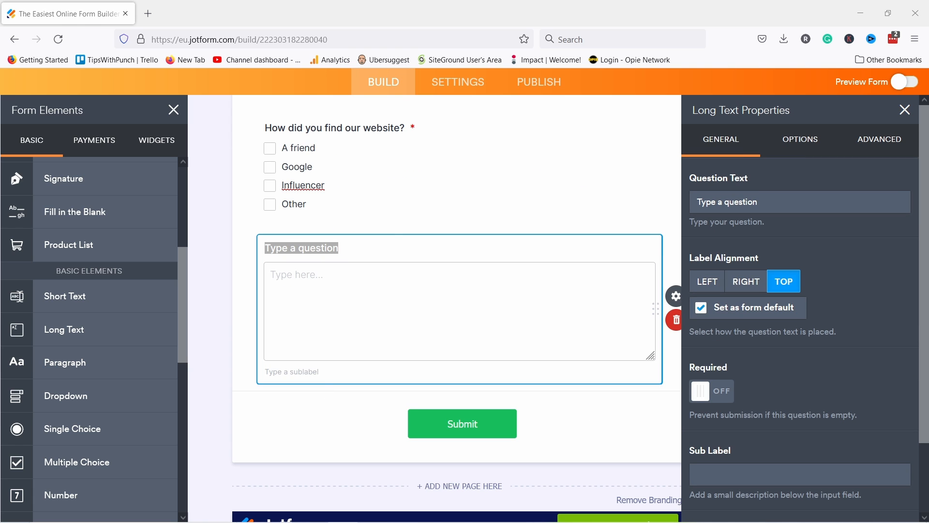
pyautogui.click(326, 238)
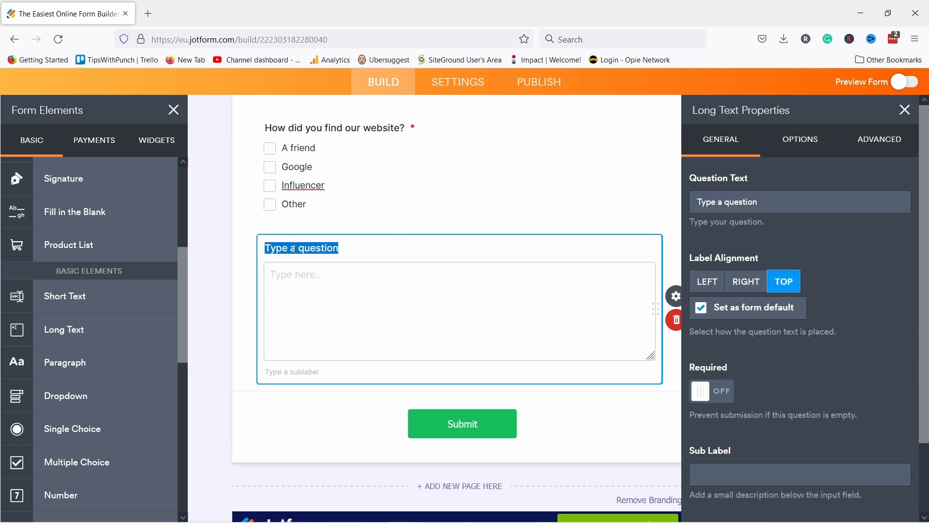
pyautogui.write('What could we do to make this site more useful to you?')
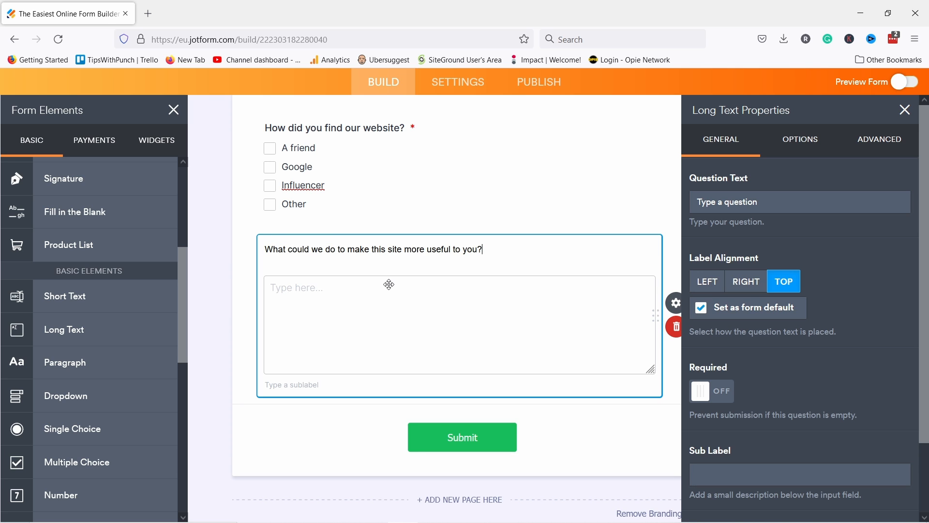
pyautogui.click(514, 239)
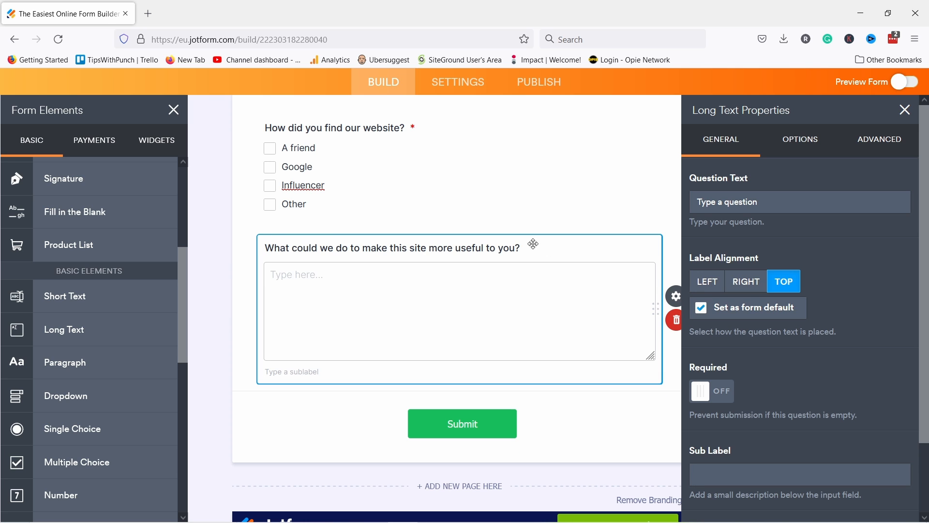
# Step: Type a test sublabel on the long-text question, then delete it again
pyautogui.click(675, 296)
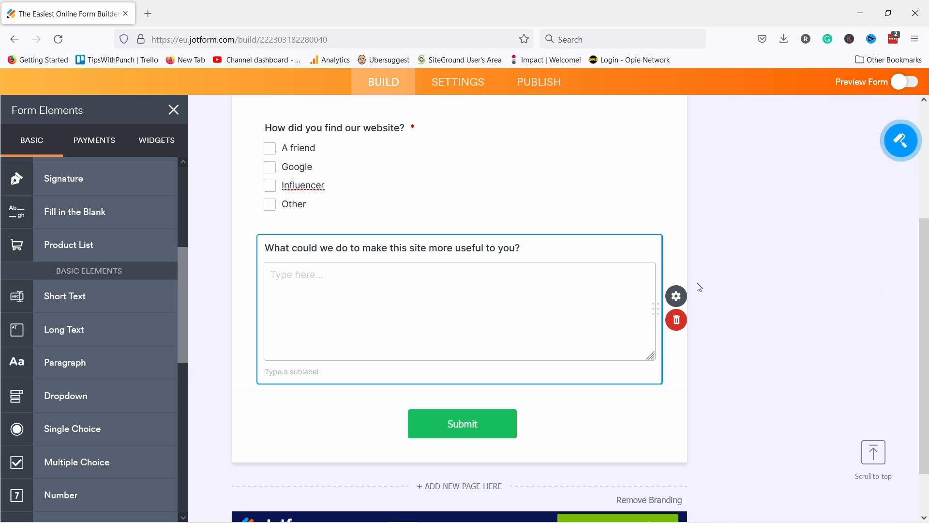
pyautogui.click(673, 301)
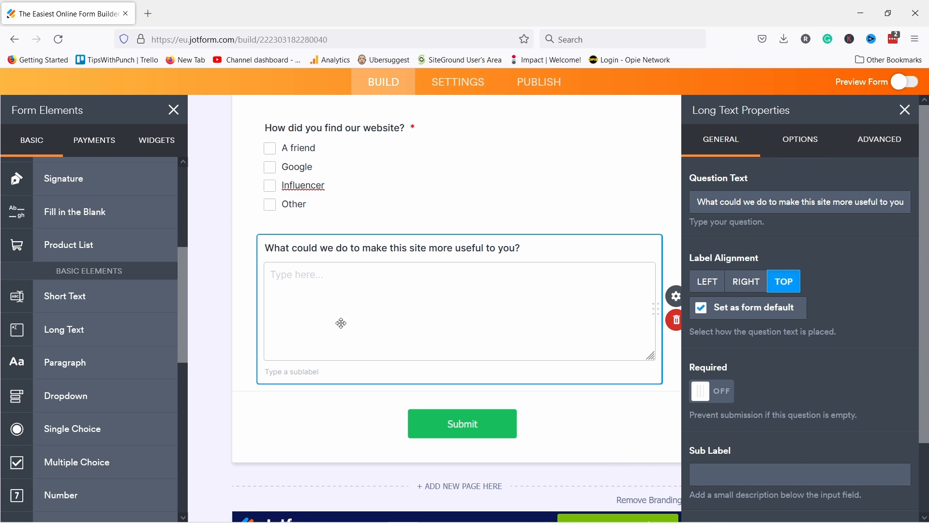
pyautogui.scroll(-3, 707, 397)
pyautogui.click(708, 397)
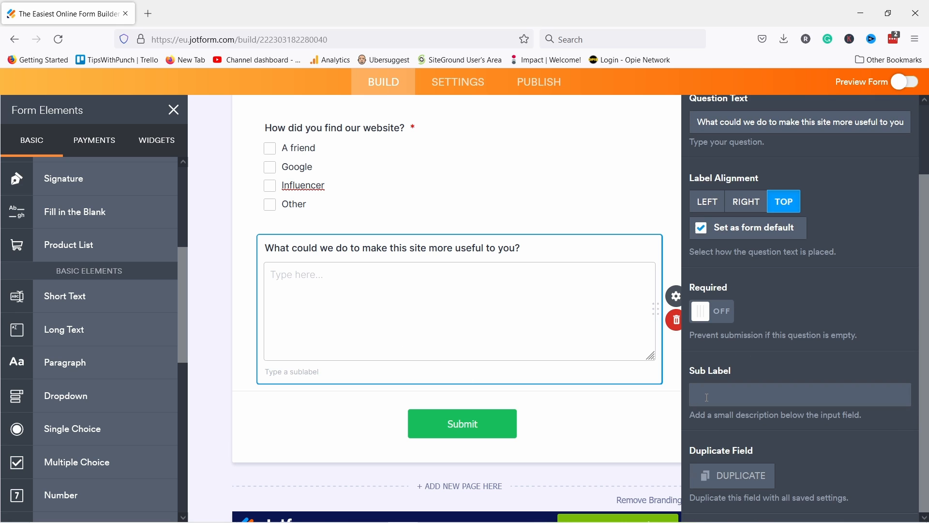
pyautogui.write('rngiengren g')
pyautogui.moveTo(764, 401); pyautogui.dragTo(666, 409)
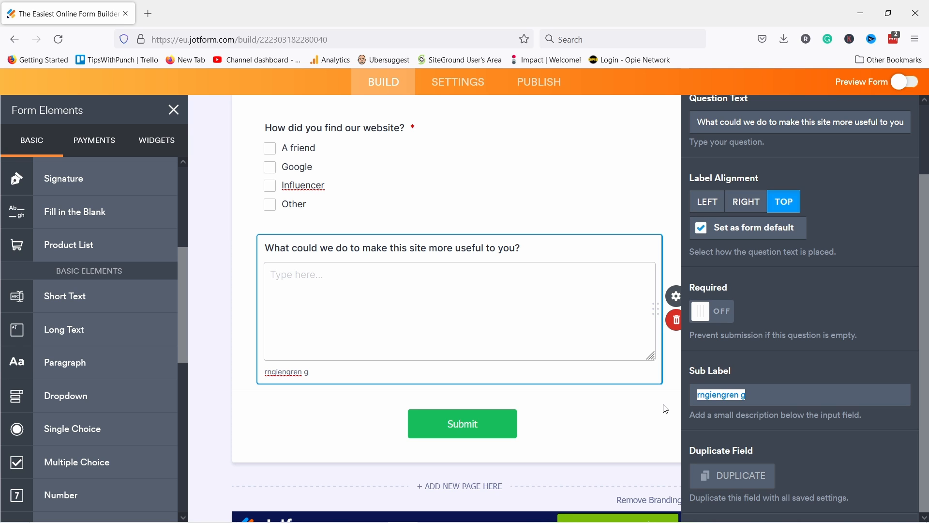
pyautogui.press('BackSpace')
# Step: Review the field's Options and Advanced settings, then add a Scale Rating question below
pyautogui.scroll(2, 850, 335)
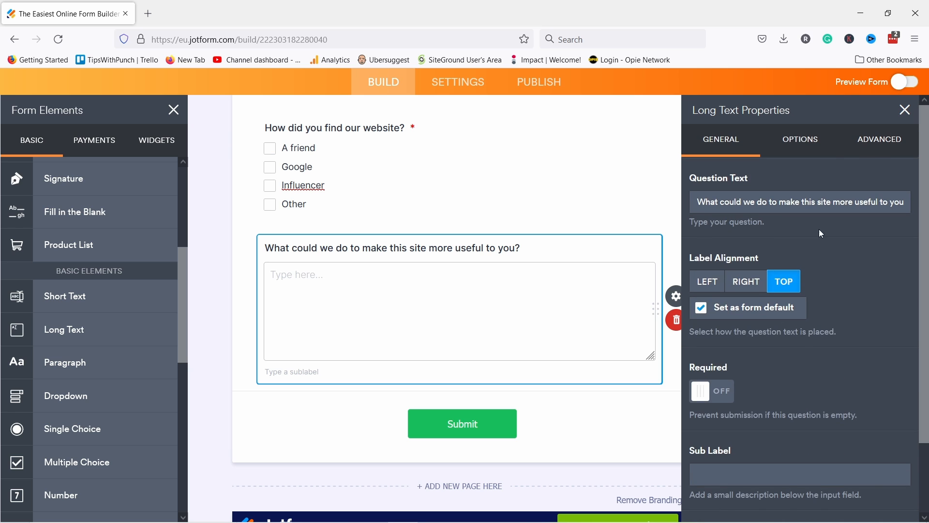
pyautogui.click(799, 139)
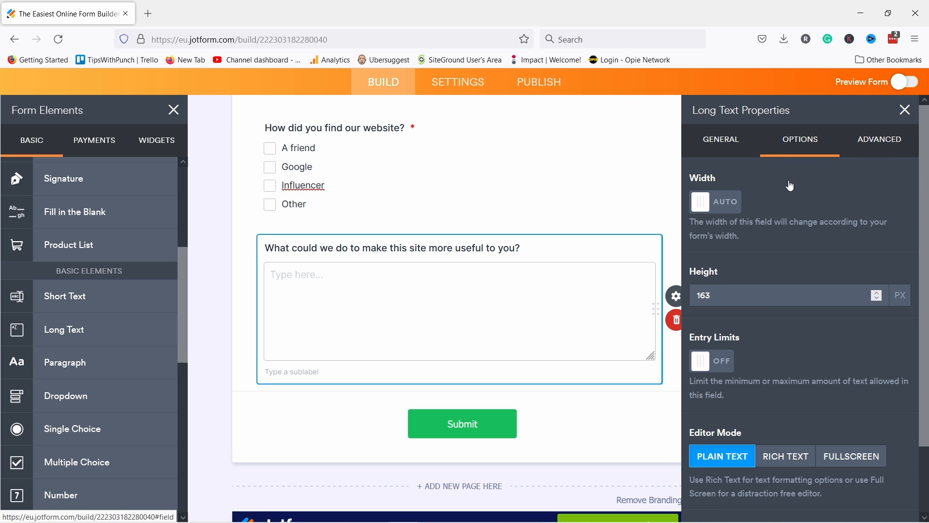
pyautogui.click(879, 146)
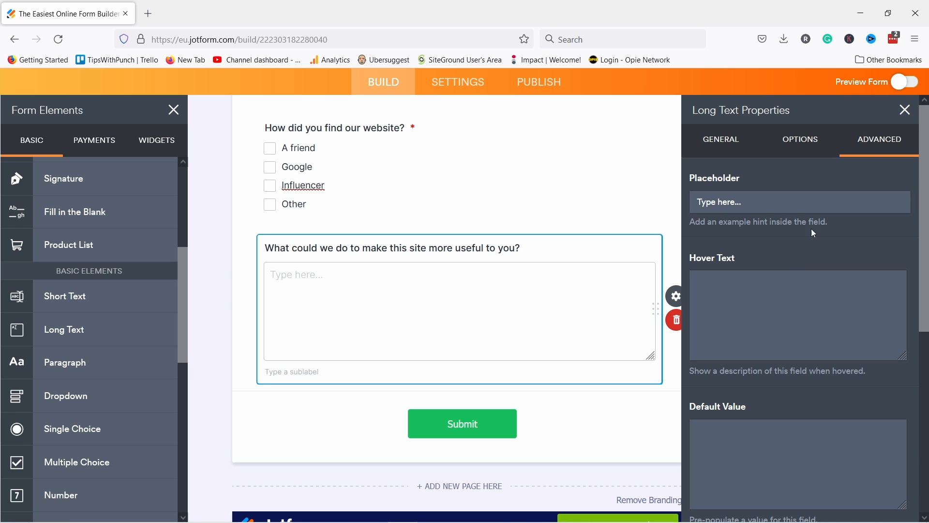
pyautogui.scroll(-1, 484, 291)
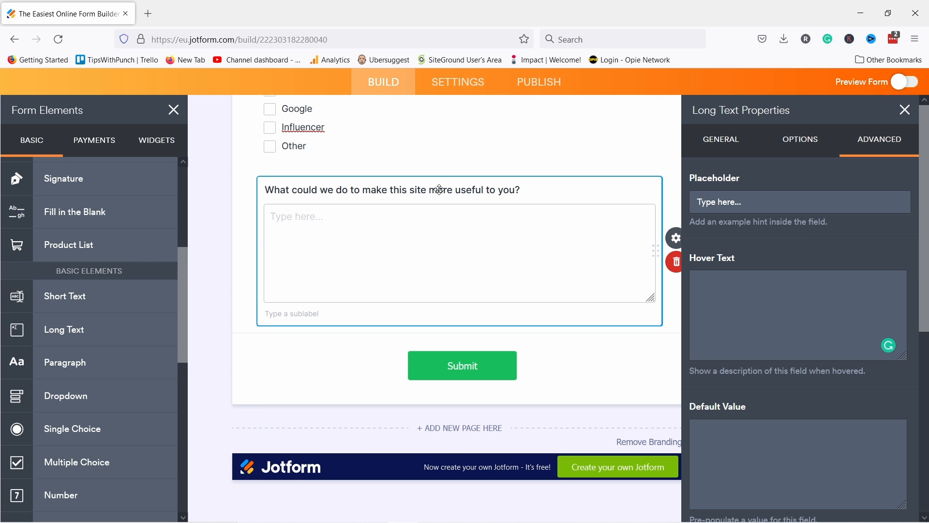
pyautogui.scroll(-3, 93, 380)
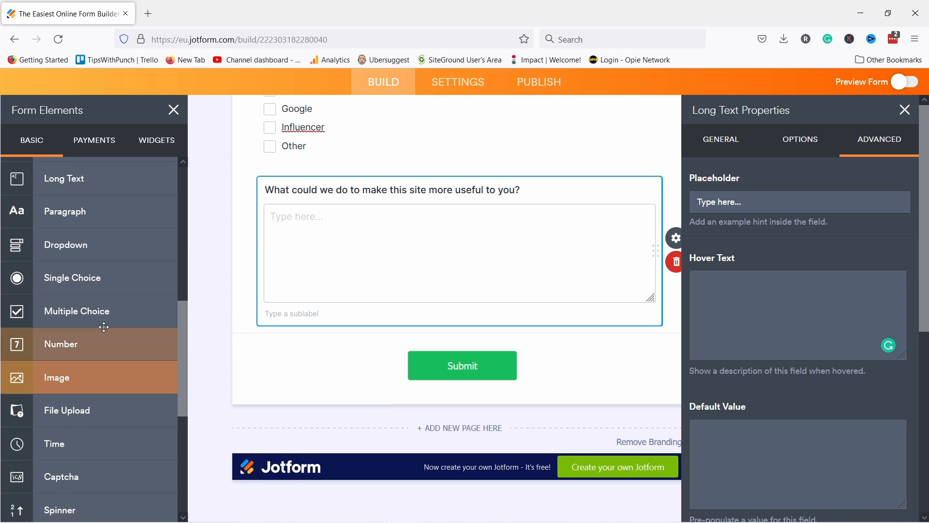
pyautogui.scroll(-5, 96, 310)
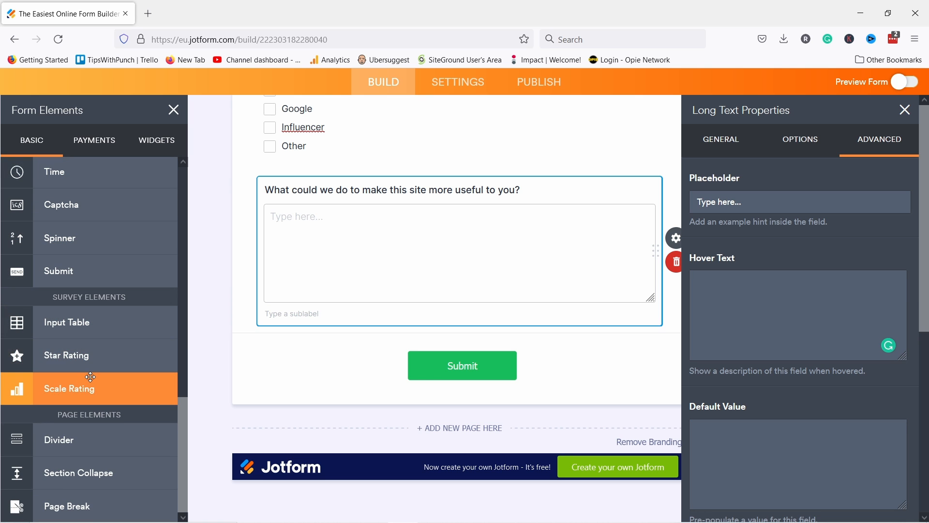
pyautogui.moveTo(90, 390); pyautogui.dragTo(388, 362)
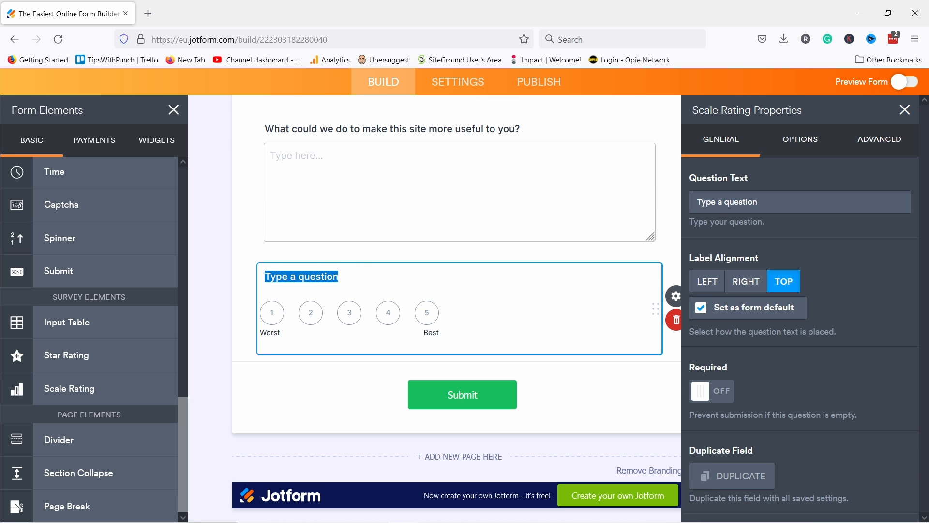
# Step: Paste the recommendation wording and label the scale ends 'Not likely at all' and 'I've already shared it with everybody'
pyautogui.write('How likely are you to recommend our website to a friend?')
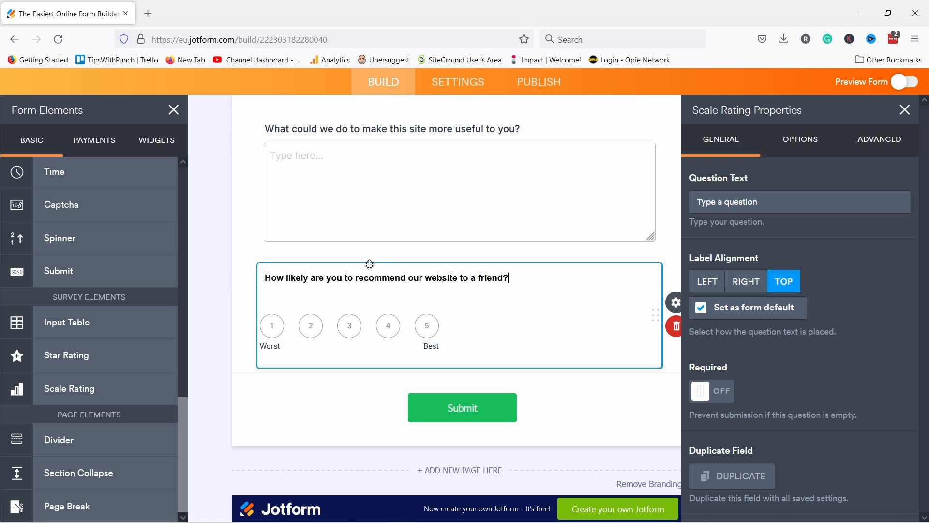
pyautogui.click(271, 336)
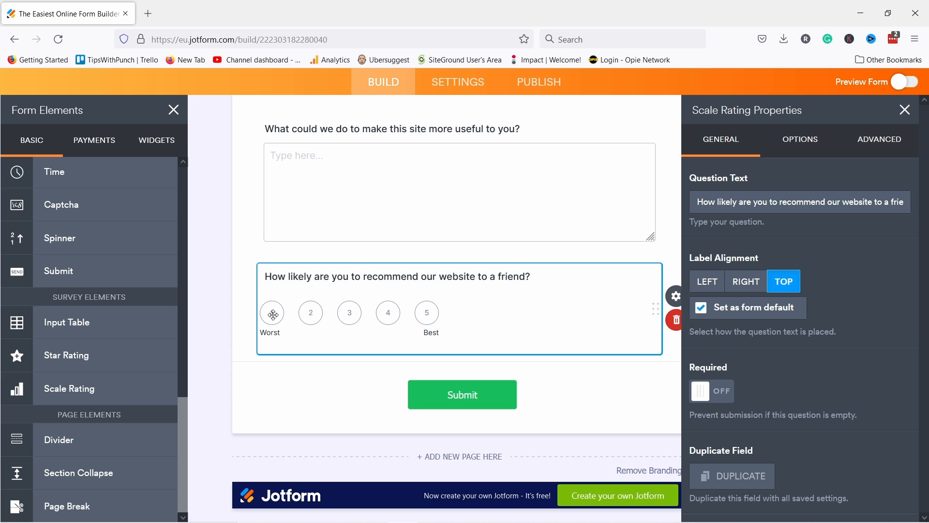
pyautogui.doubleClick(270, 334)
pyautogui.click(798, 145)
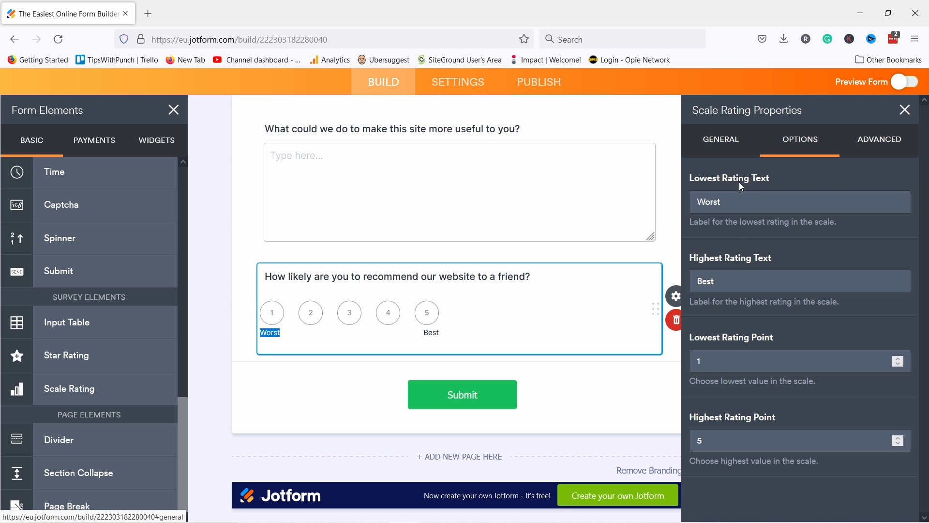
pyautogui.doubleClick(742, 201)
pyautogui.write('Not likely at all')
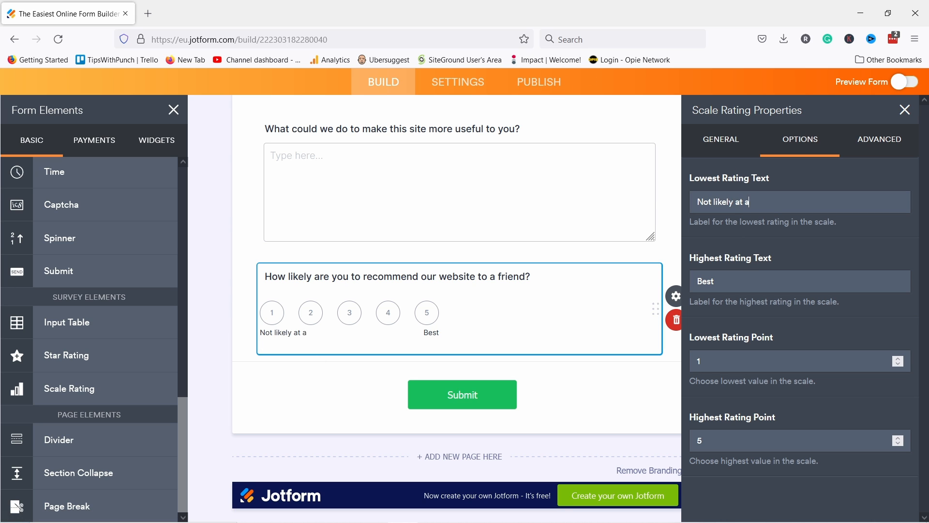
pyautogui.press('Tab')
pyautogui.write("I've already shared it with everybody")
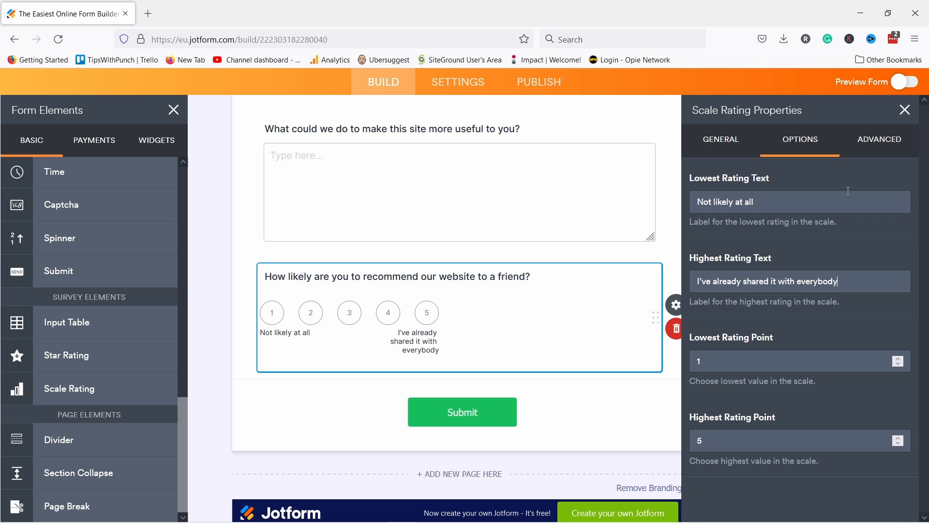
# Step: Make the recommendation rating question required
pyautogui.click(722, 140)
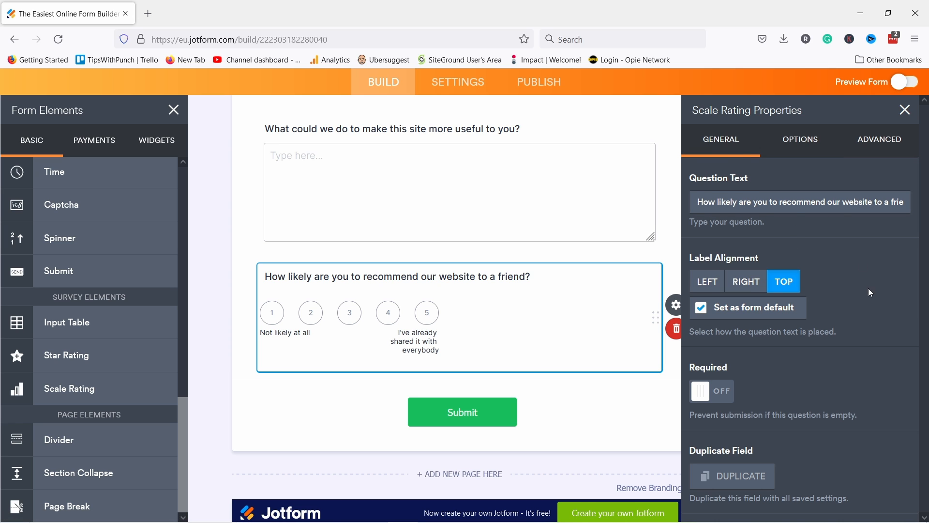
pyautogui.click(713, 396)
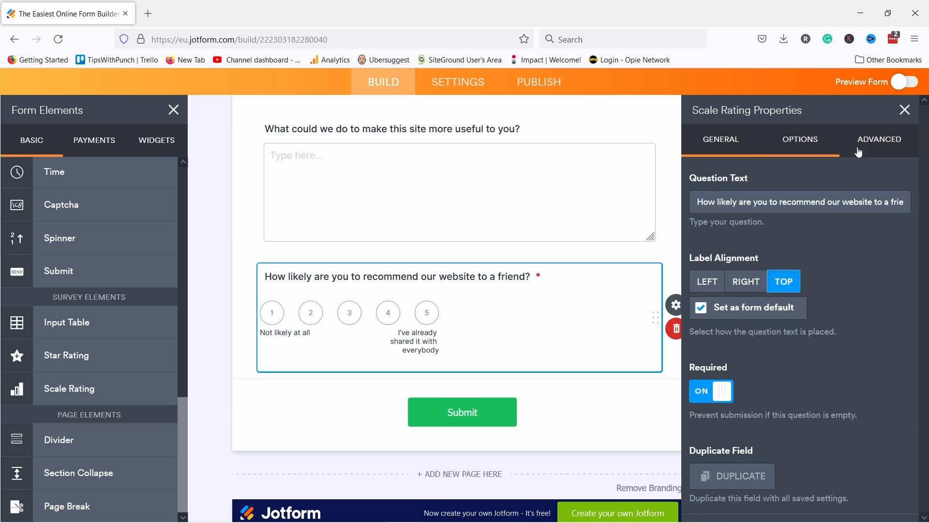
pyautogui.click(880, 141)
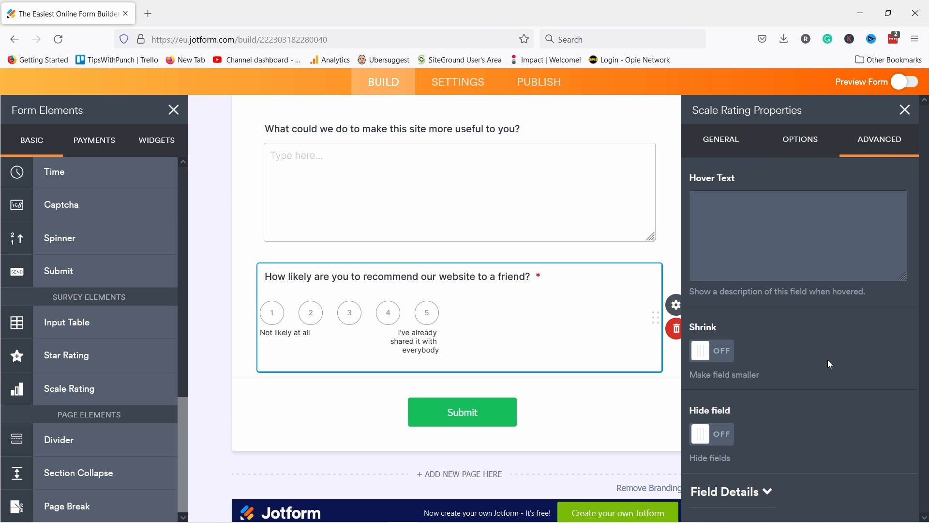
pyautogui.click(721, 139)
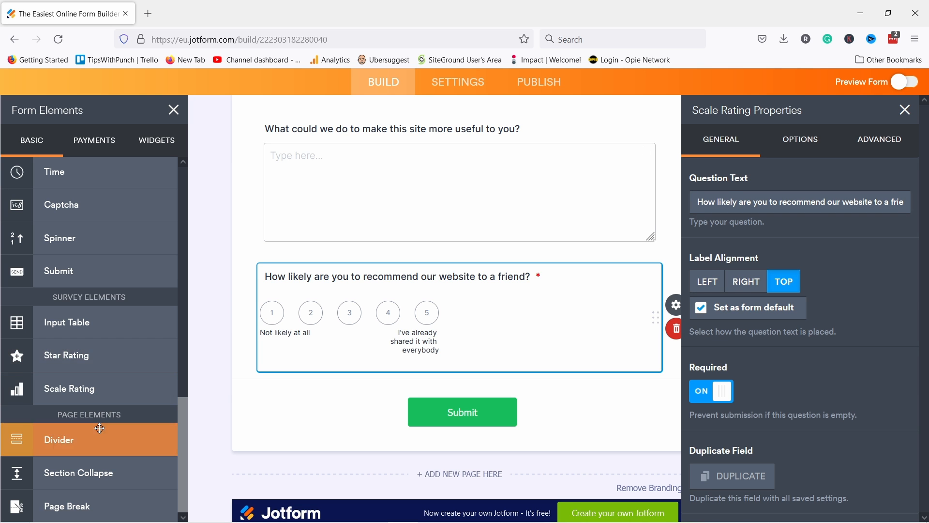
pyautogui.scroll(10, 98, 406)
pyautogui.scroll(10, 344, 217)
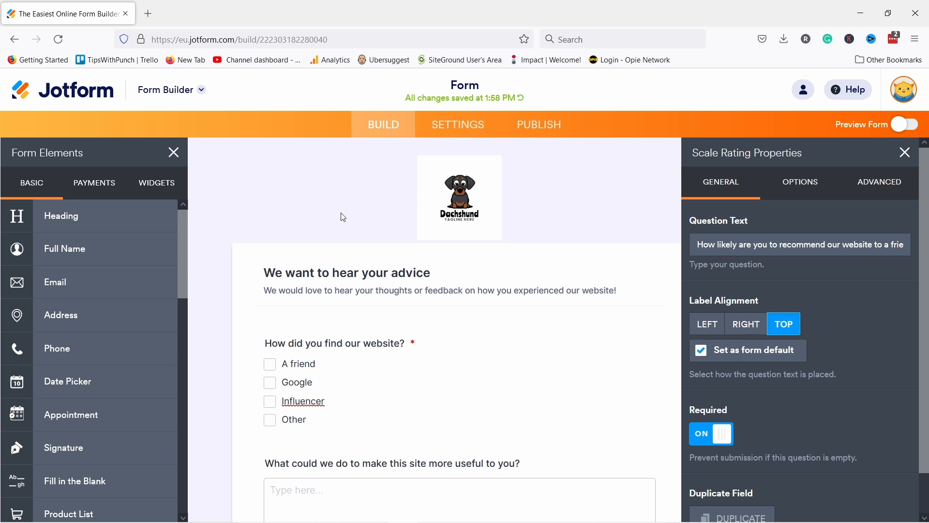
pyautogui.moveTo(183, 227); pyautogui.dragTo(186, 382)
pyautogui.moveTo(58, 317); pyautogui.dragTo(352, 302)
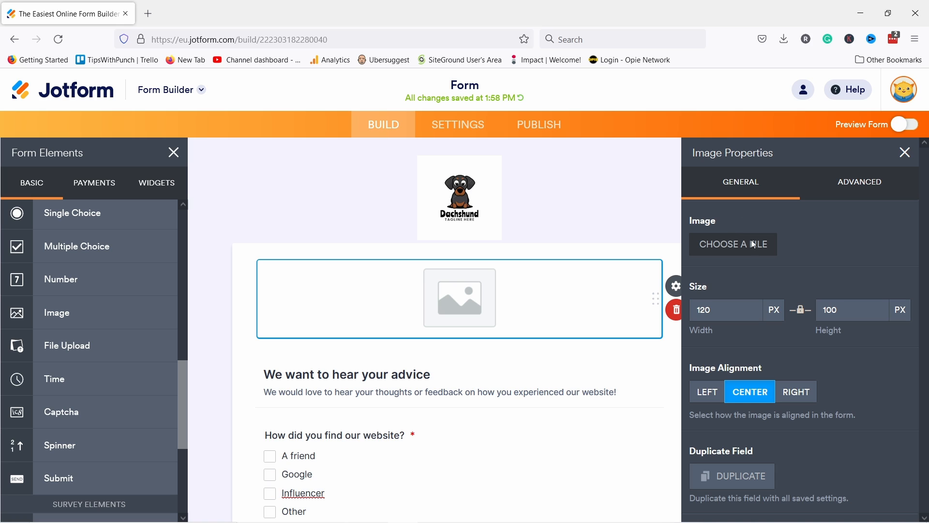
pyautogui.click(728, 251)
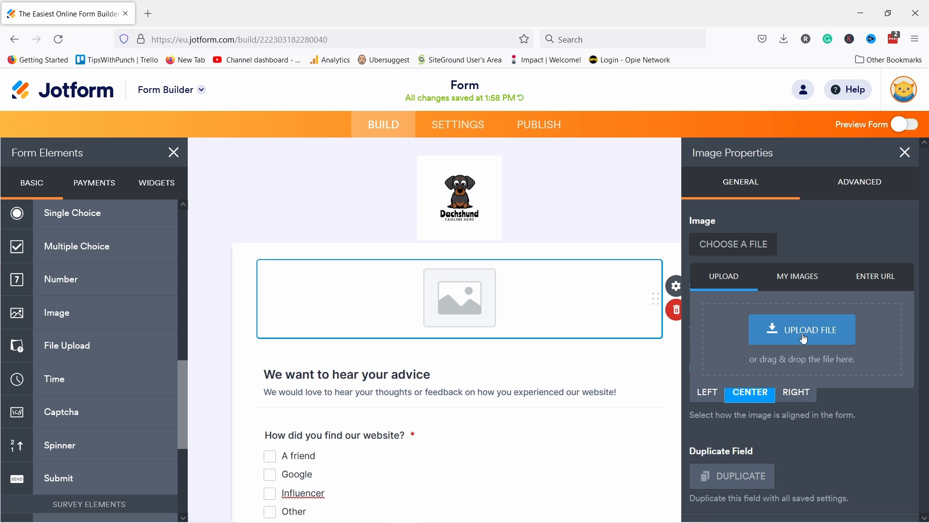
pyautogui.click(801, 277)
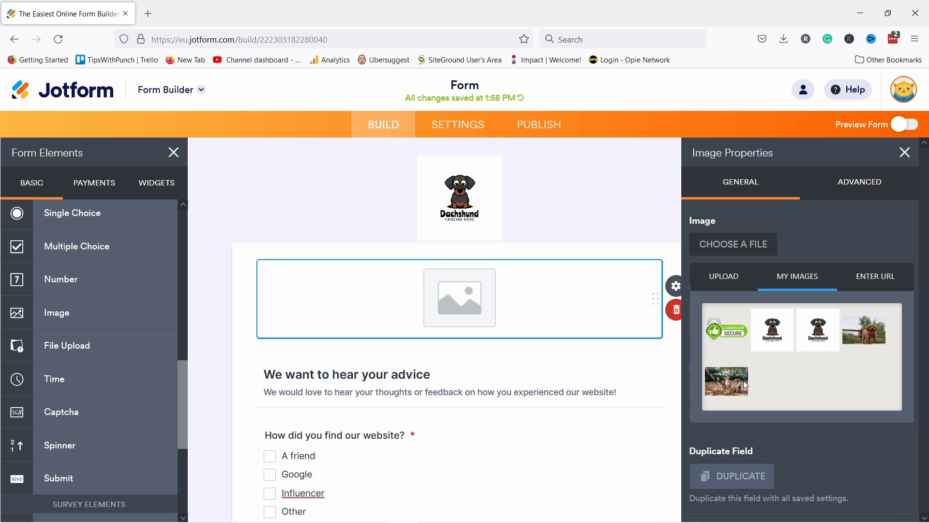
pyautogui.click(728, 278)
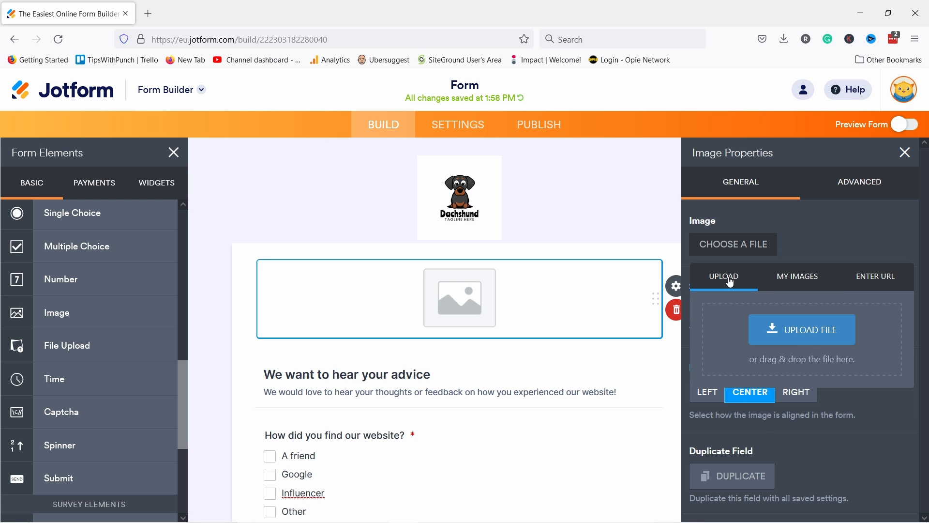
pyautogui.click(800, 330)
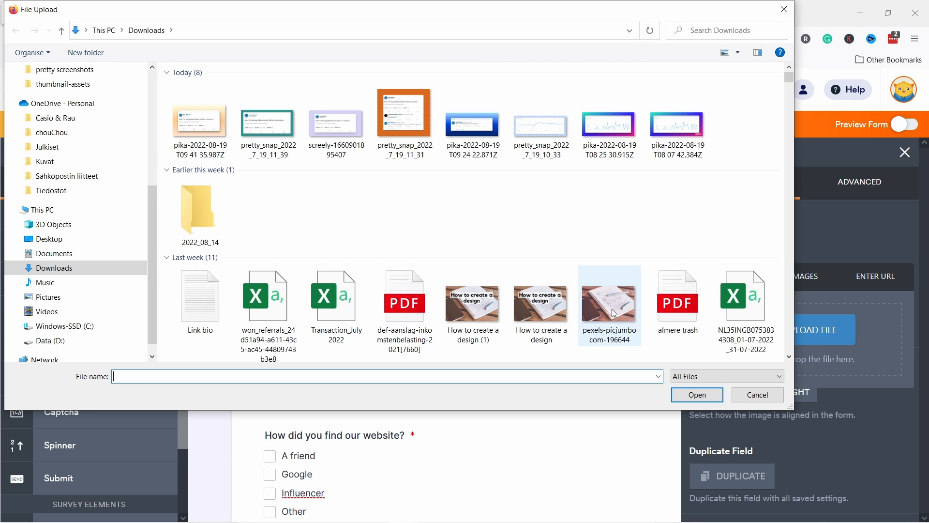
pyautogui.click(615, 313)
pyautogui.click(690, 396)
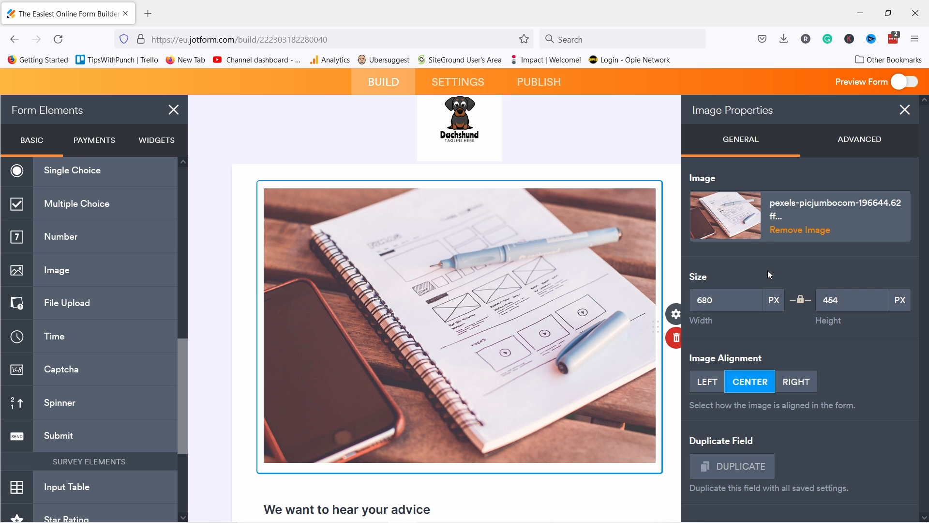
pyautogui.scroll(-5, 547, 232)
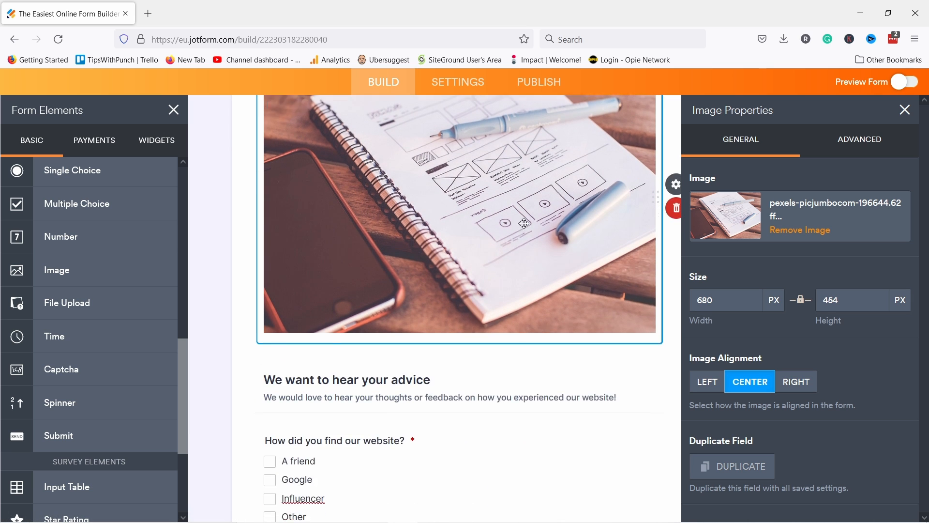
pyautogui.scroll(5, 209, 227)
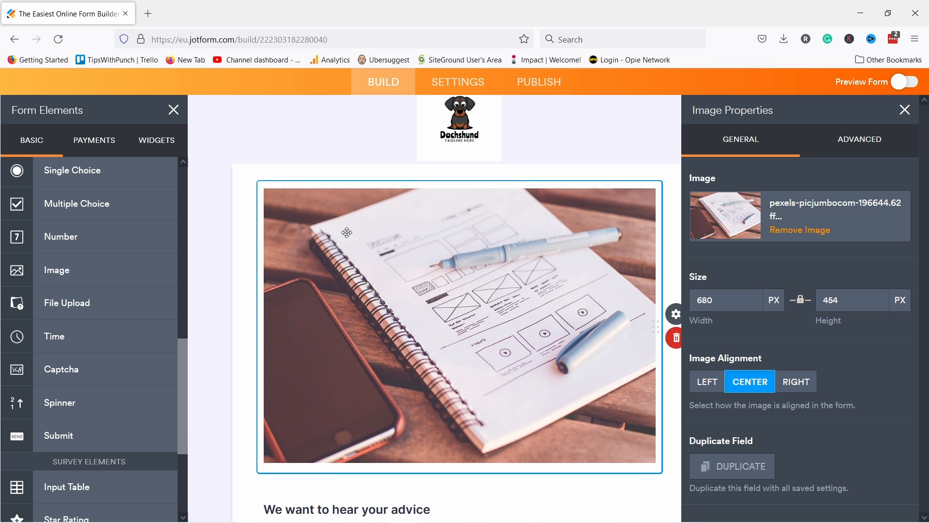
pyautogui.scroll(-3, 347, 233)
pyautogui.moveTo(382, 208); pyautogui.dragTo(386, 380)
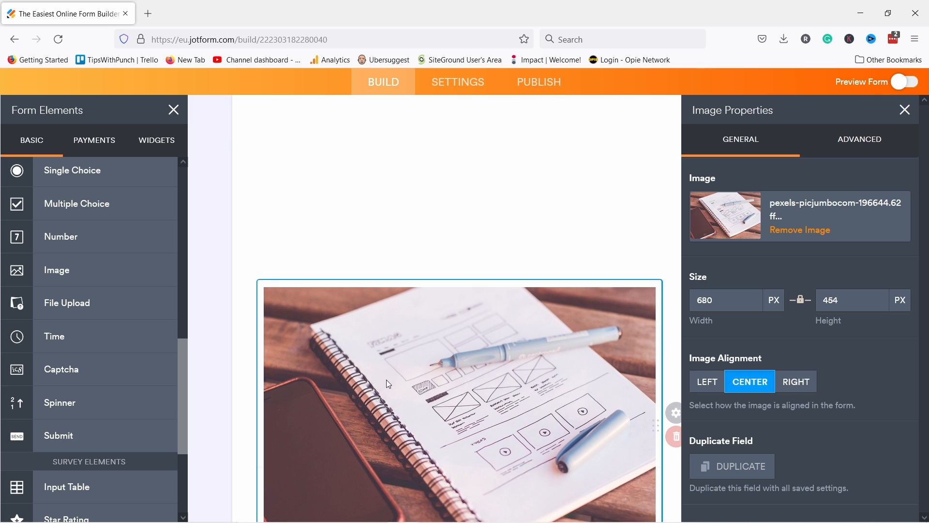
pyautogui.scroll(5, 386, 380)
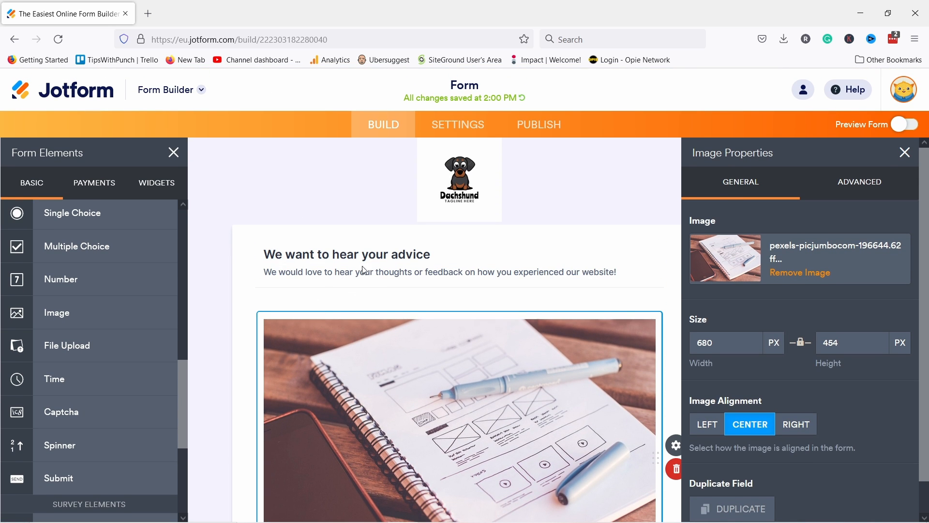
pyautogui.scroll(-3, 368, 266)
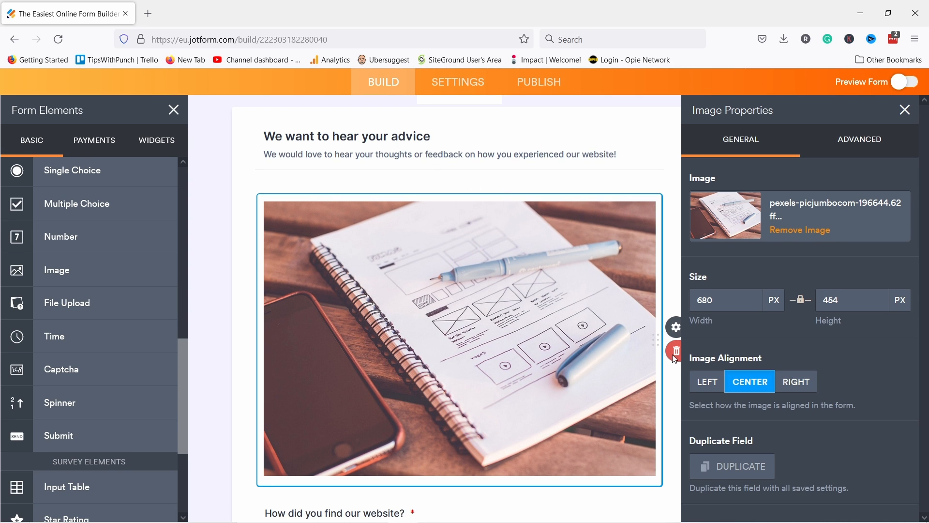
pyautogui.press('Delete')
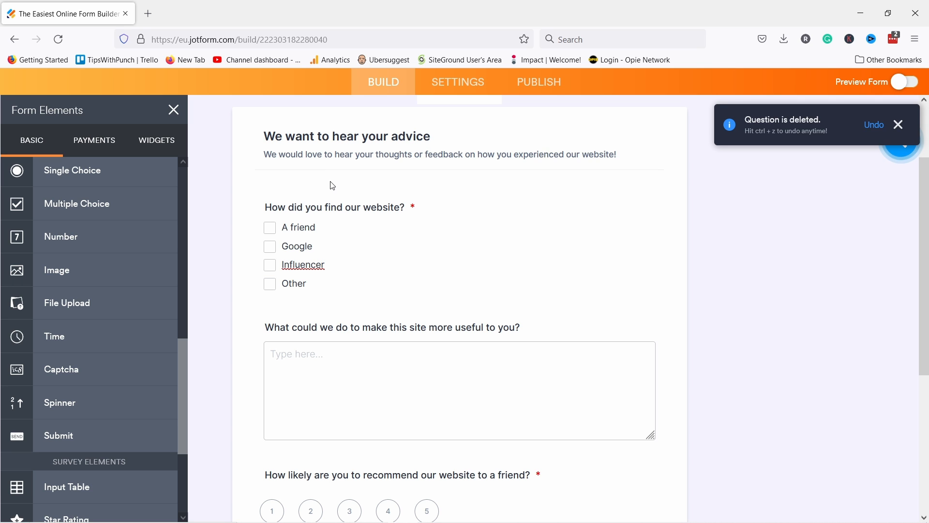
pyautogui.scroll(-3, 132, 265)
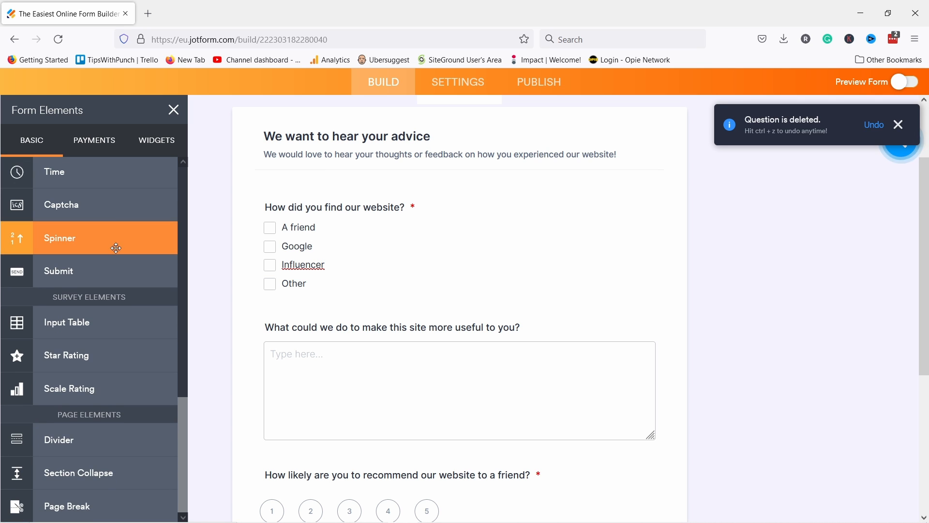
# Step: Add a YouTube video widget to the form from the Widgets list
pyautogui.click(154, 142)
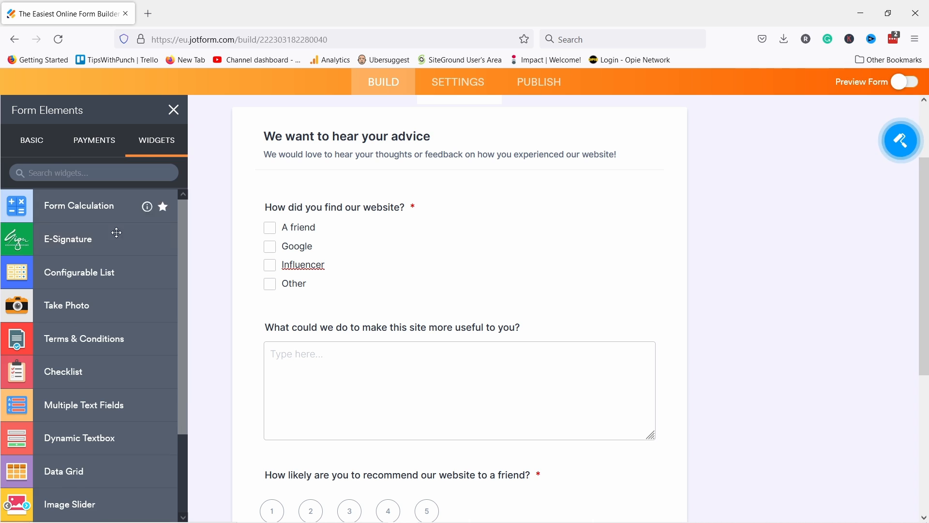
pyautogui.scroll(-2, 95, 273)
pyautogui.scroll(-6, 95, 273)
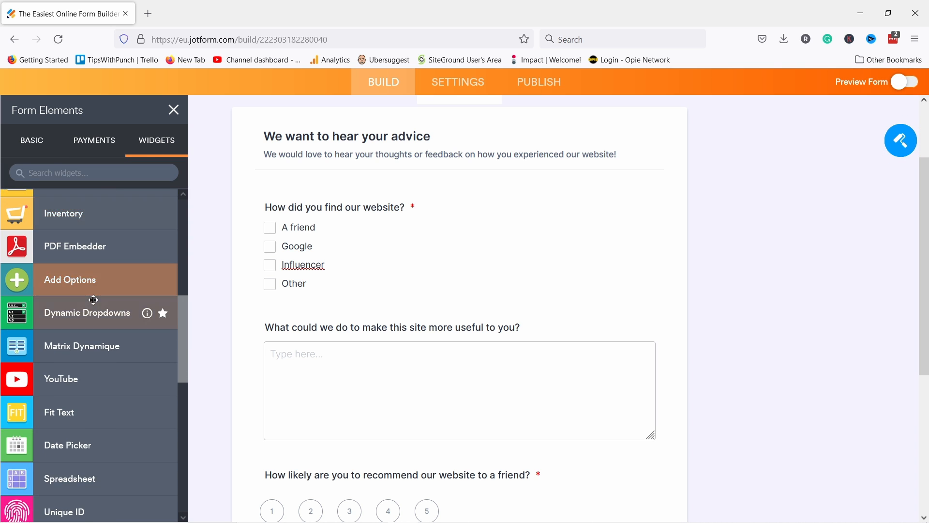
pyautogui.moveTo(70, 305); pyautogui.dragTo(360, 323)
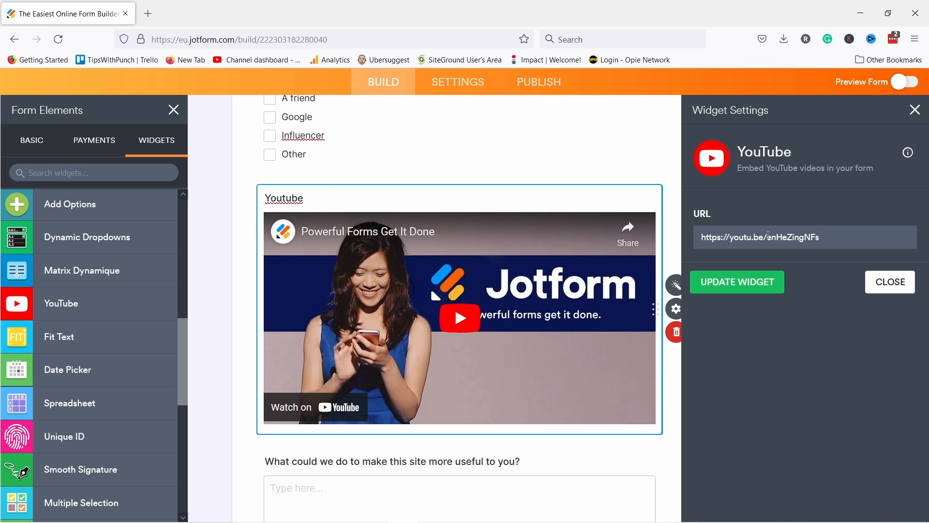
# Step: Inspect the YouTube widget's link and label, then delete the widget
pyautogui.moveTo(857, 245); pyautogui.dragTo(697, 237)
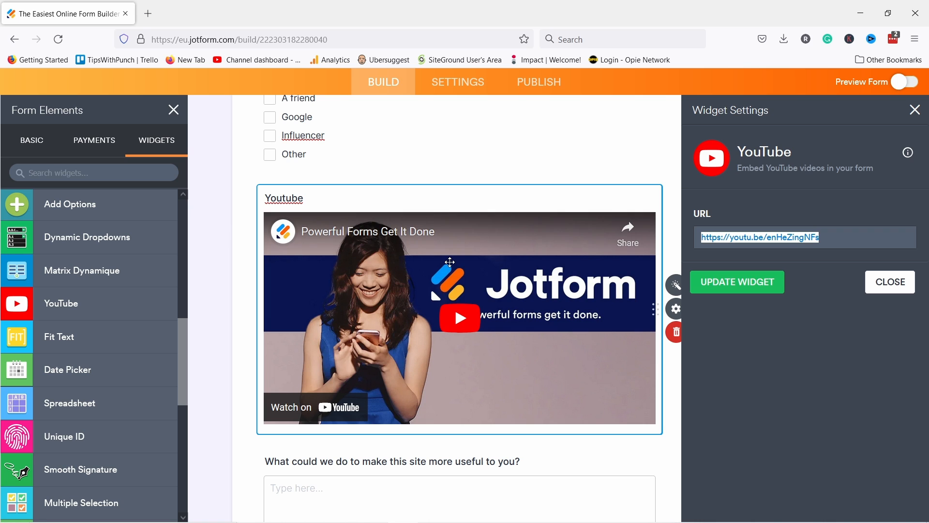
pyautogui.click(307, 199)
pyautogui.moveTo(307, 198); pyautogui.dragTo(265, 197)
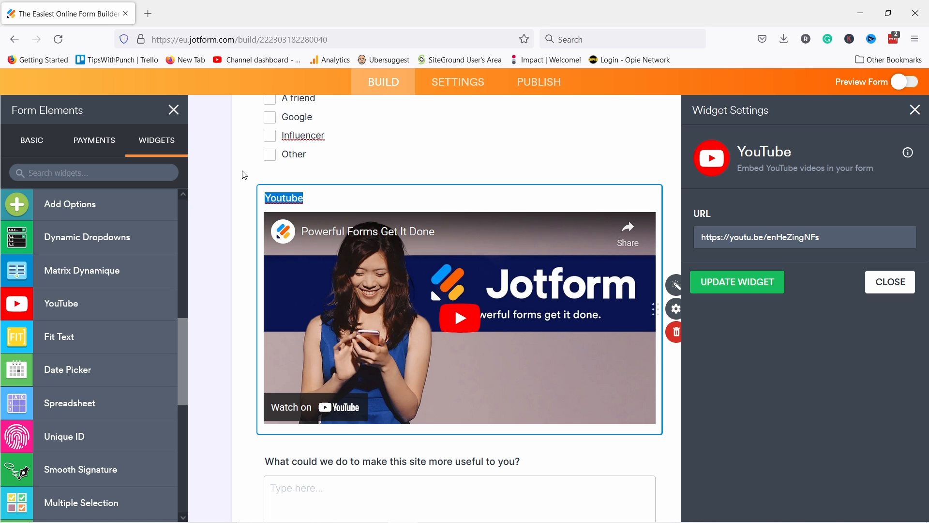
pyautogui.click(676, 333)
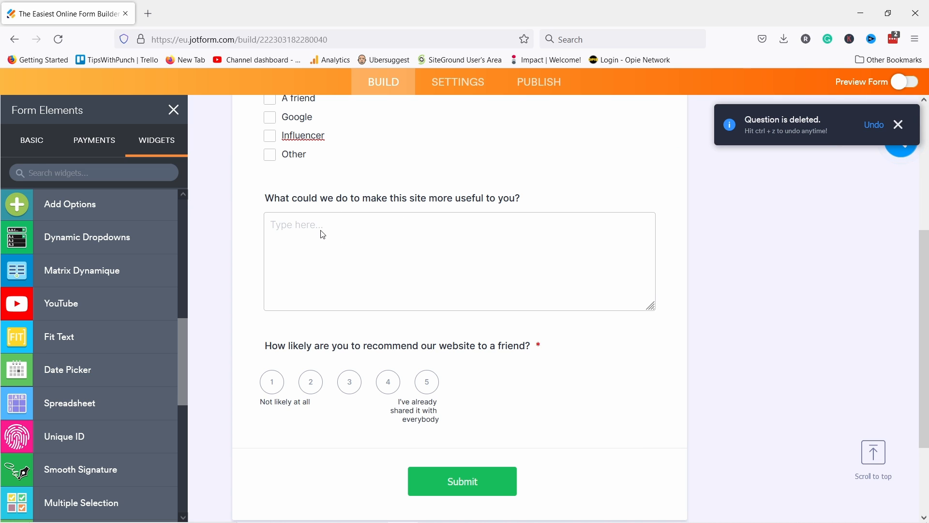
pyautogui.click(99, 146)
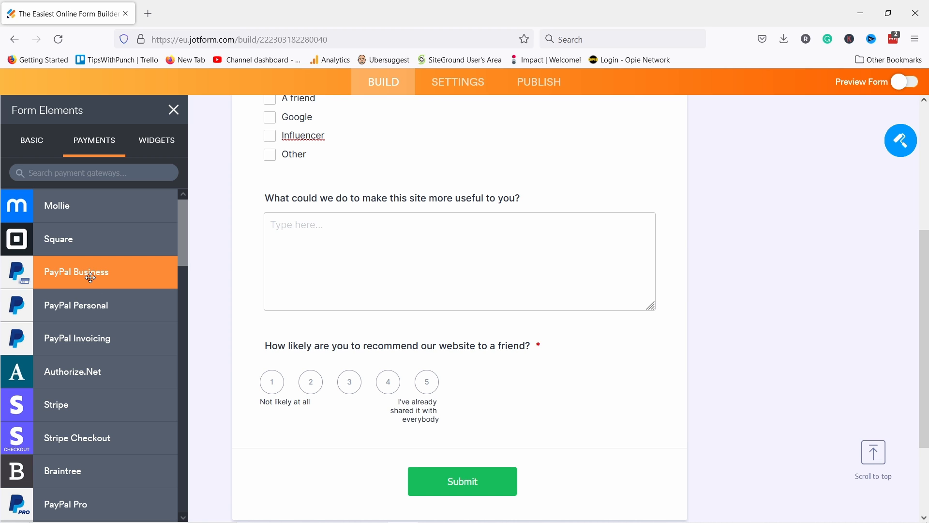
pyautogui.scroll(-15, 91, 275)
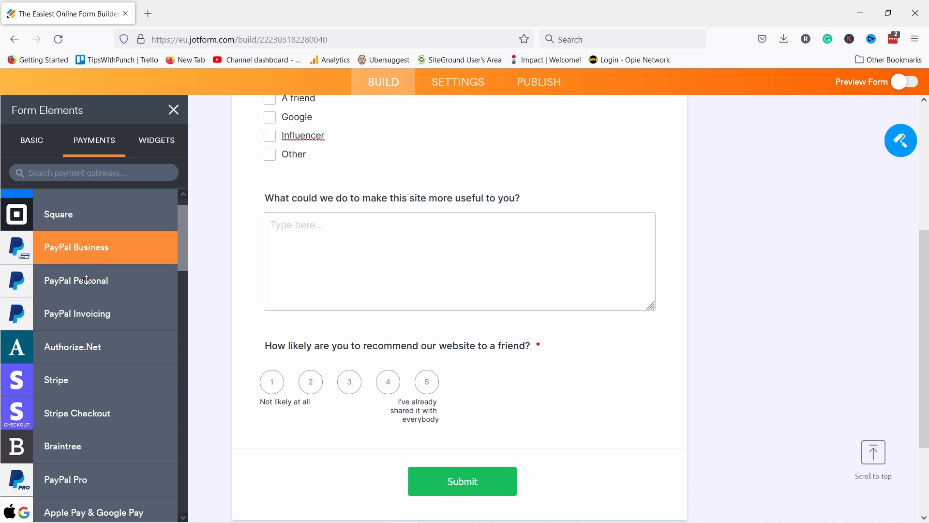
pyautogui.scroll(-8, 92, 306)
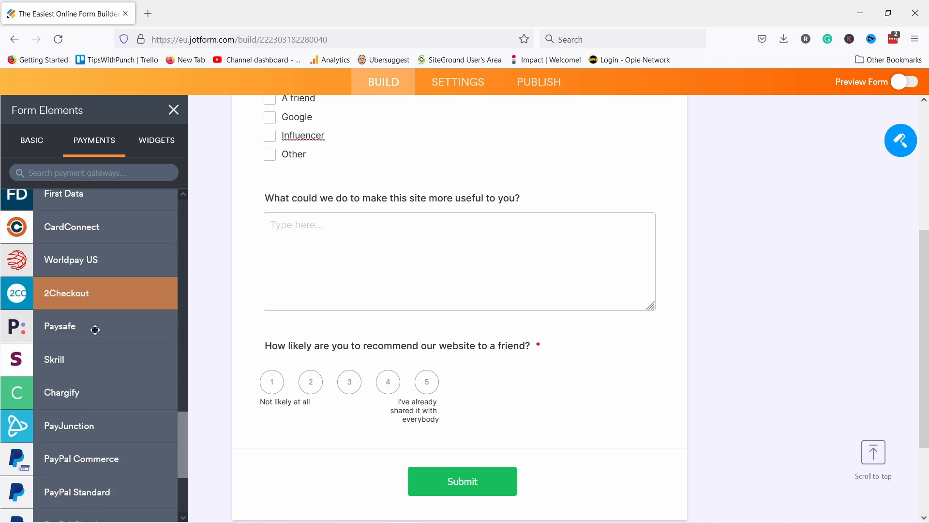
pyautogui.scroll(6, 138, 396)
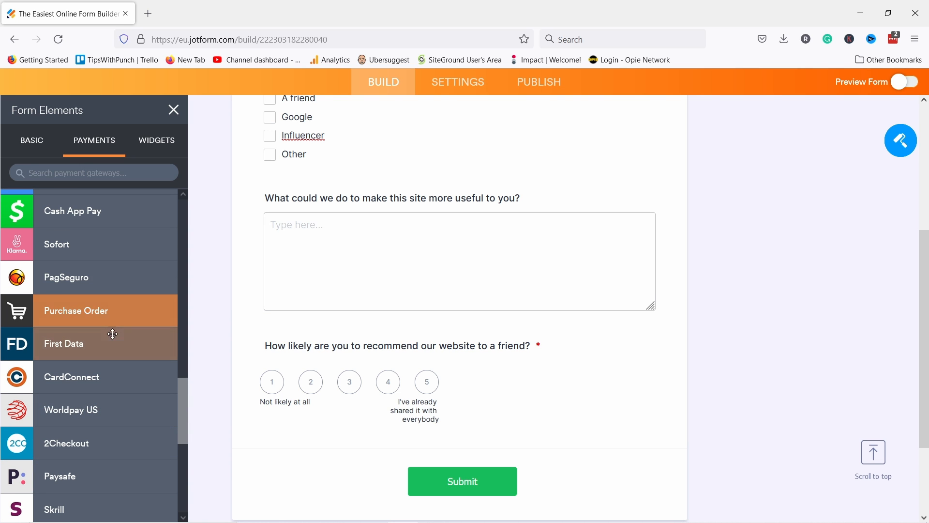
pyautogui.scroll(3, 121, 346)
pyautogui.scroll(6, 141, 370)
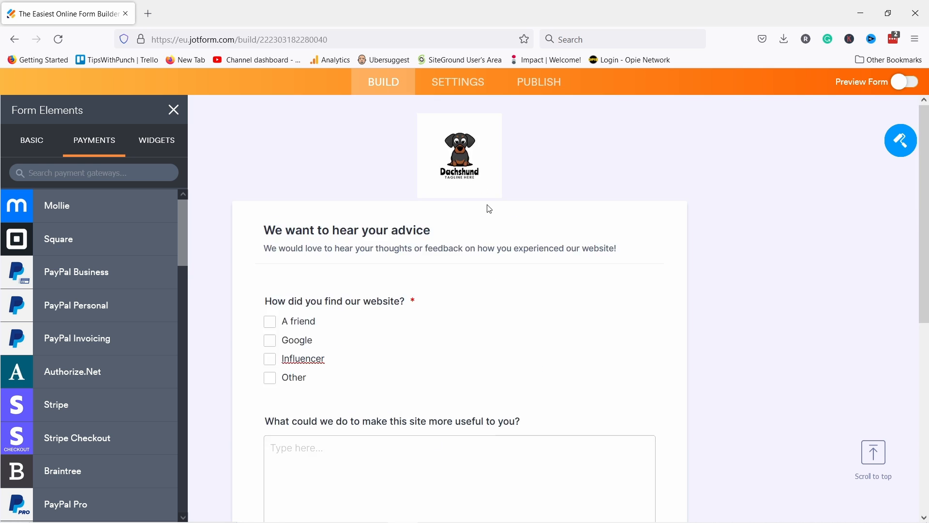
pyautogui.scroll(5, 473, 172)
pyautogui.scroll(-3, 387, 210)
pyautogui.scroll(5, 296, 222)
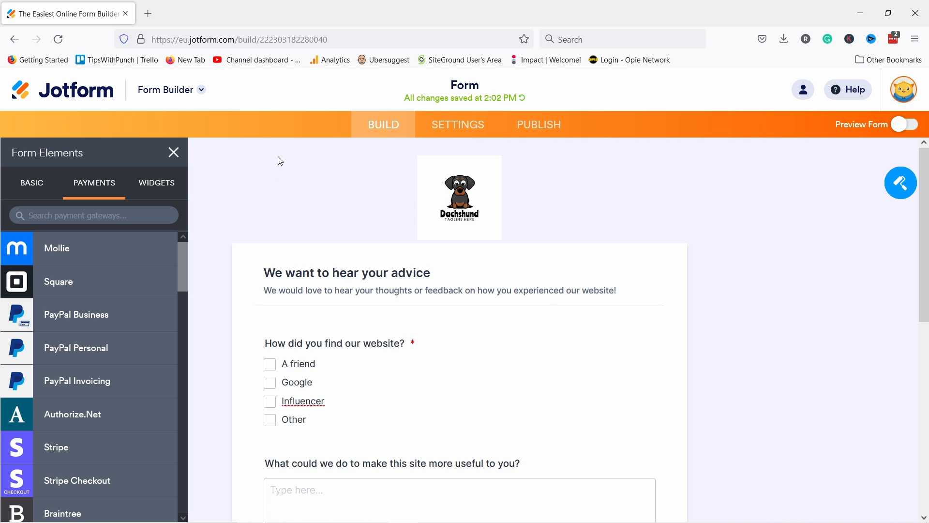
# Step: Apply the green colour scheme to the form after briefly trying light blue
pyautogui.click(896, 194)
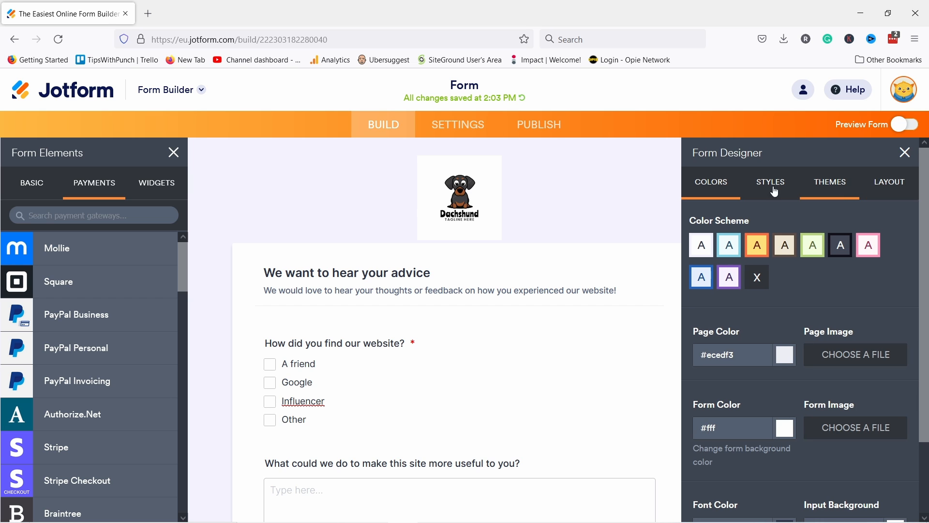
pyautogui.click(576, 191)
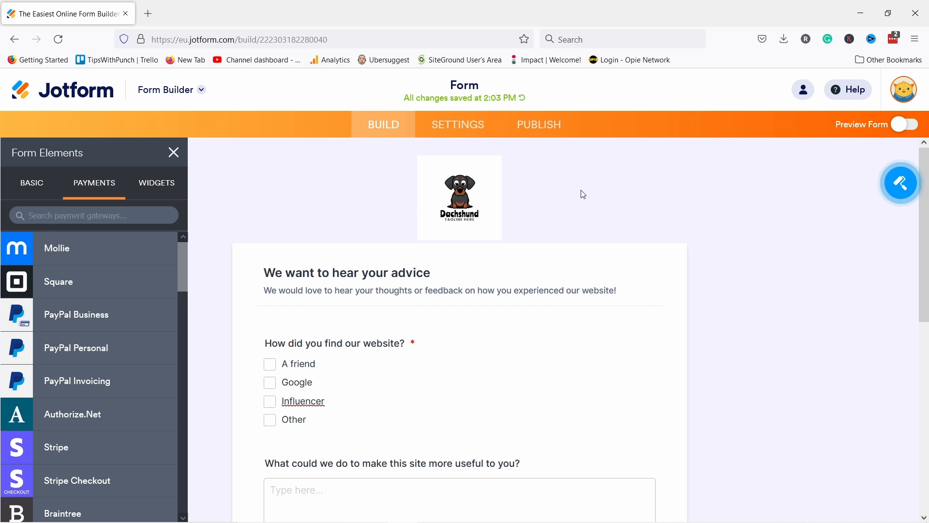
pyautogui.click(902, 189)
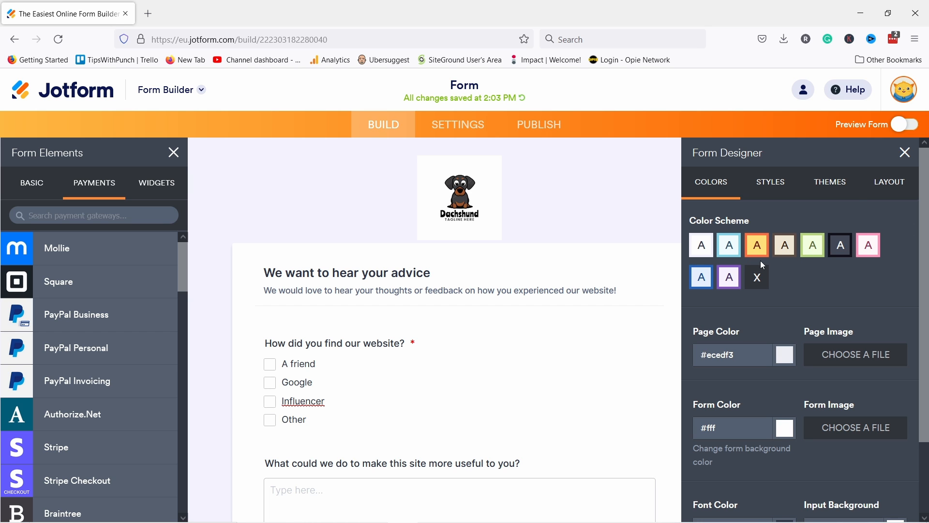
pyautogui.click(730, 247)
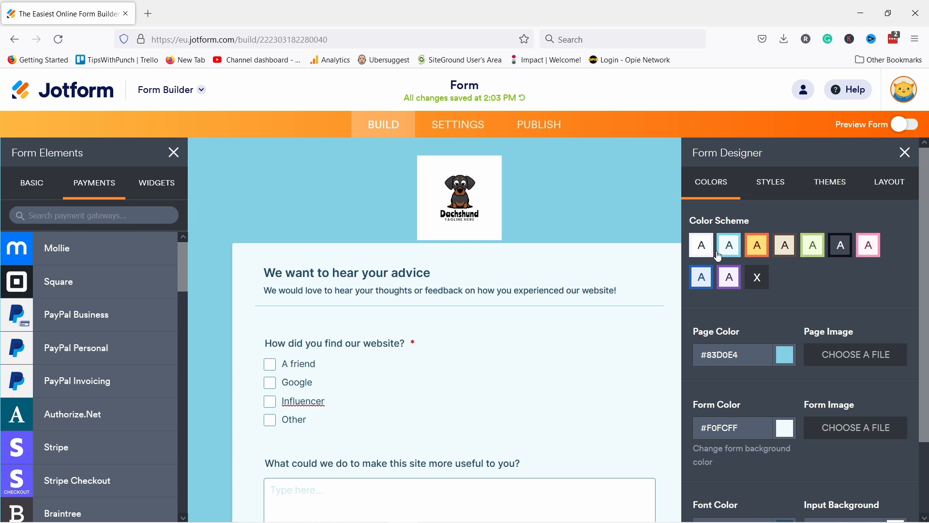
pyautogui.scroll(-10, 512, 232)
pyautogui.scroll(10, 489, 233)
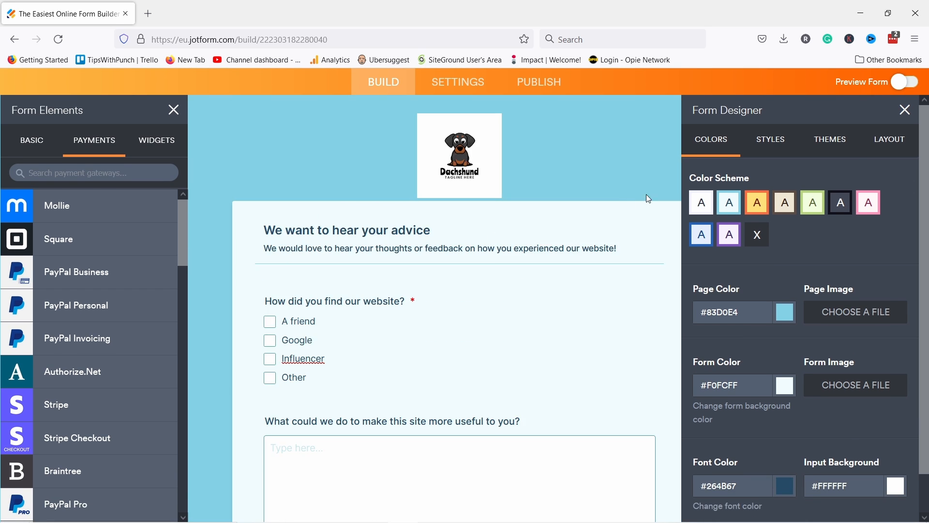
pyautogui.scroll(1, 646, 195)
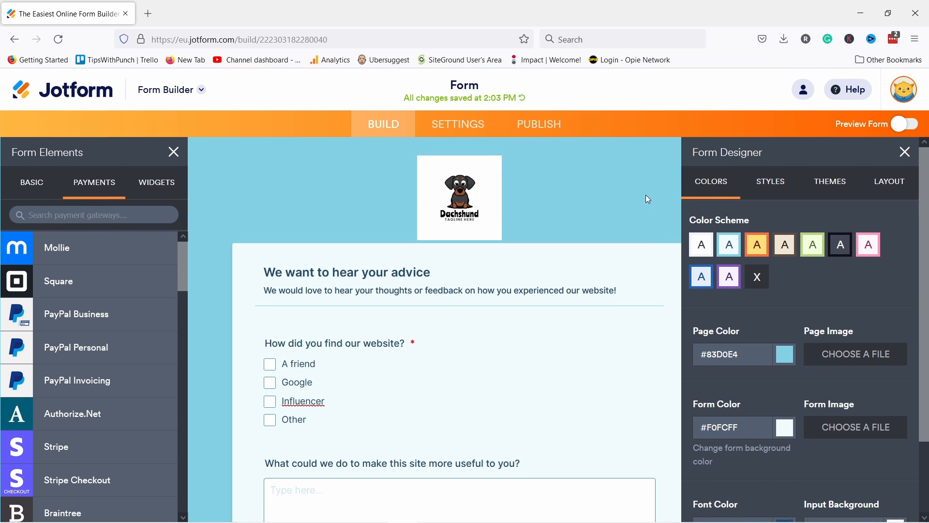
pyautogui.click(818, 250)
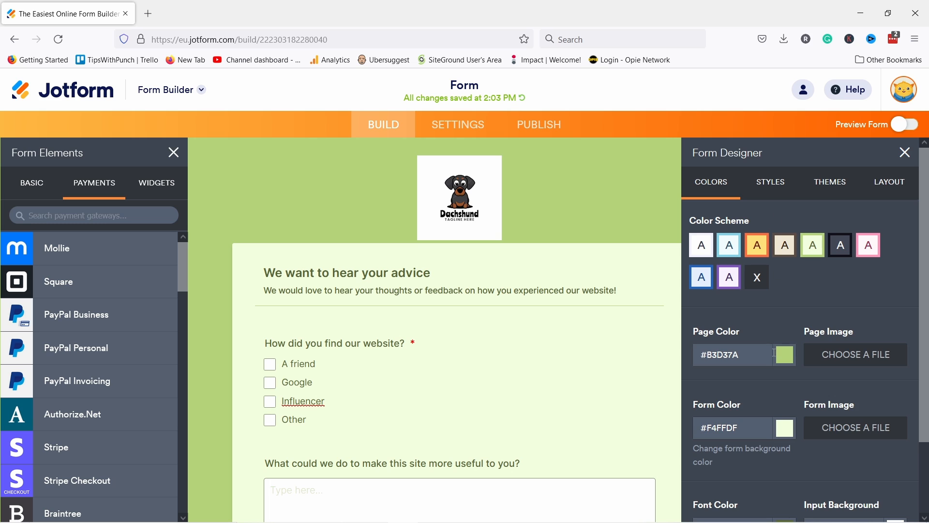
# Step: Set the page background colour to purple #9013fe
pyautogui.scroll(-2, 789, 343)
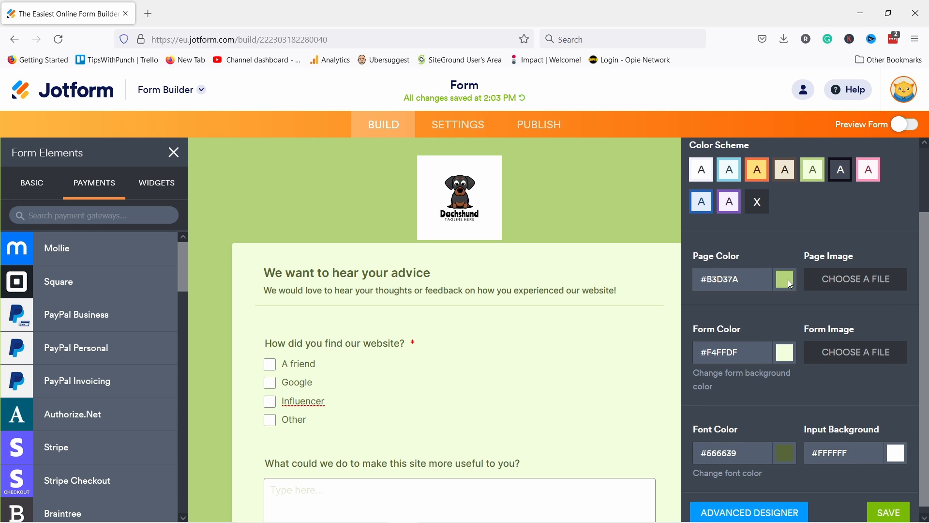
pyautogui.click(791, 281)
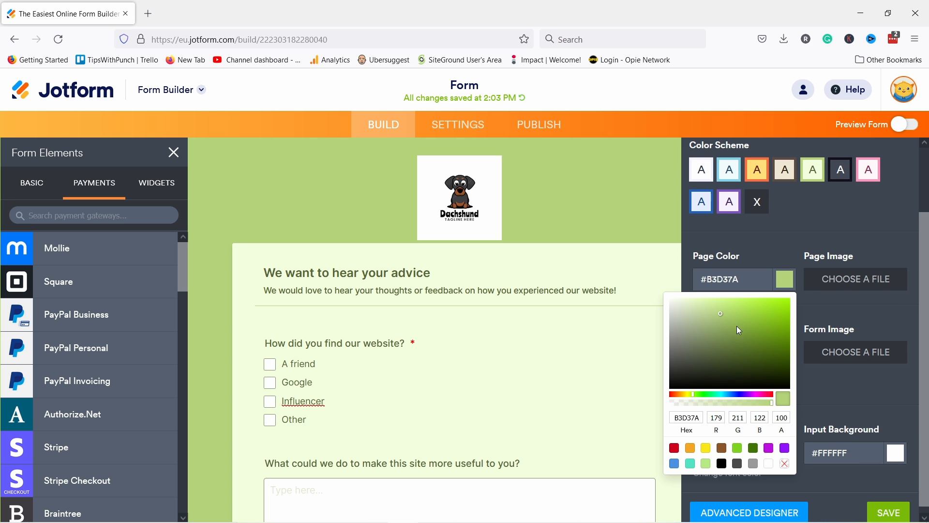
pyautogui.moveTo(709, 361); pyautogui.dragTo(742, 356)
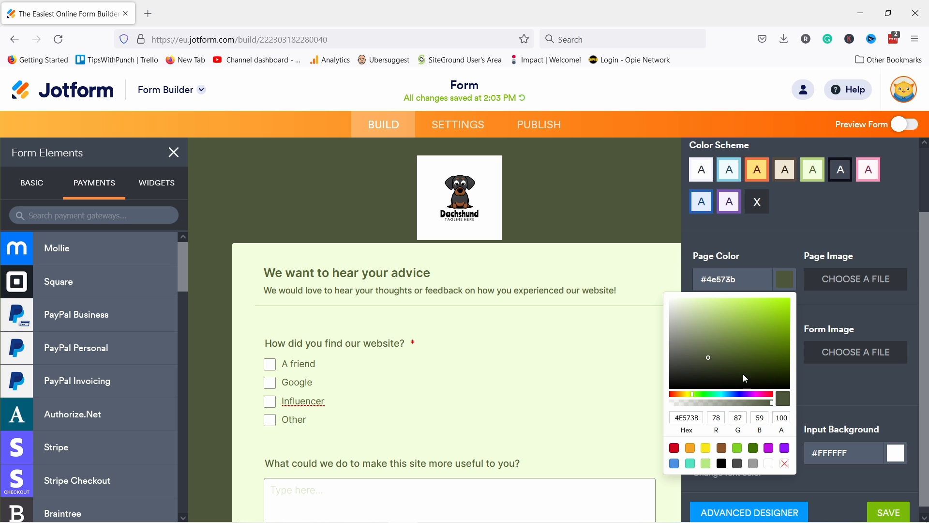
pyautogui.click(742, 394)
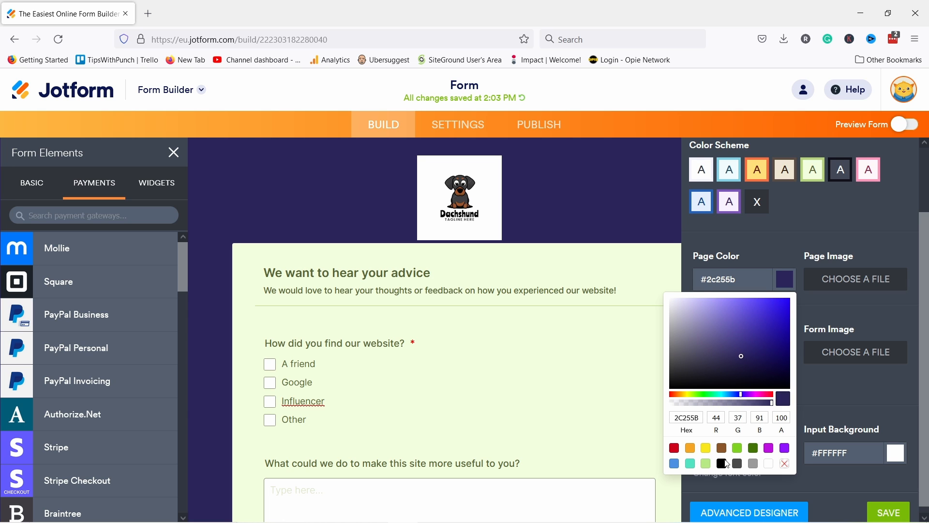
pyautogui.click(676, 465)
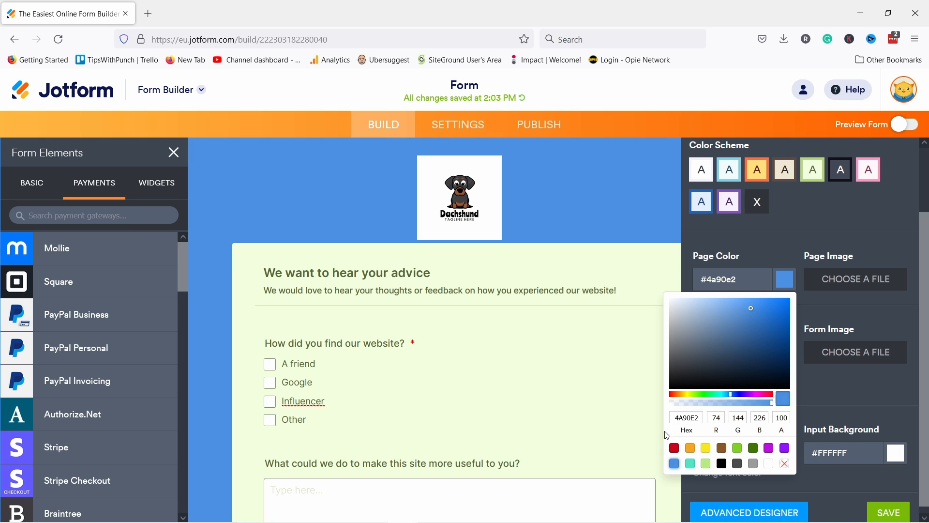
pyautogui.click(787, 449)
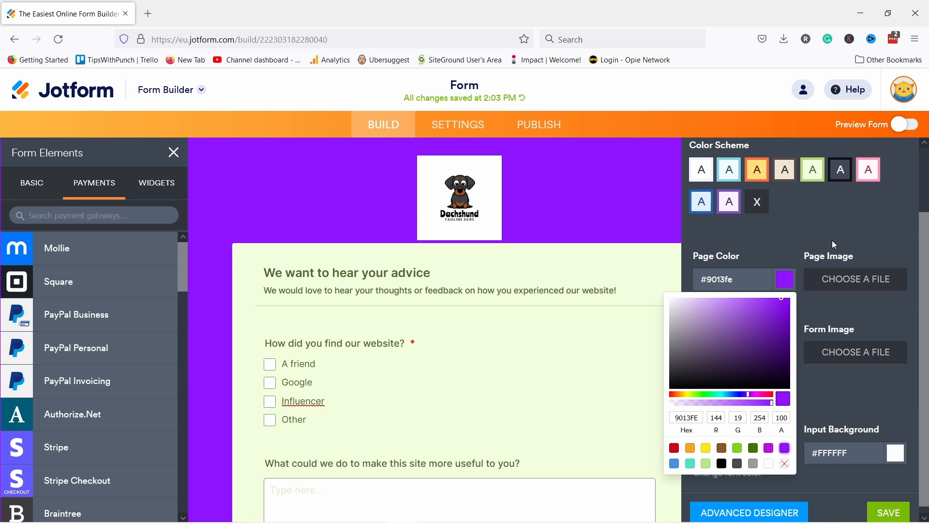
# Step: Upload the notebook photo pexels-picjumbocom-196644 from Downloads as the page background image
pyautogui.click(856, 285)
pyautogui.click(817, 358)
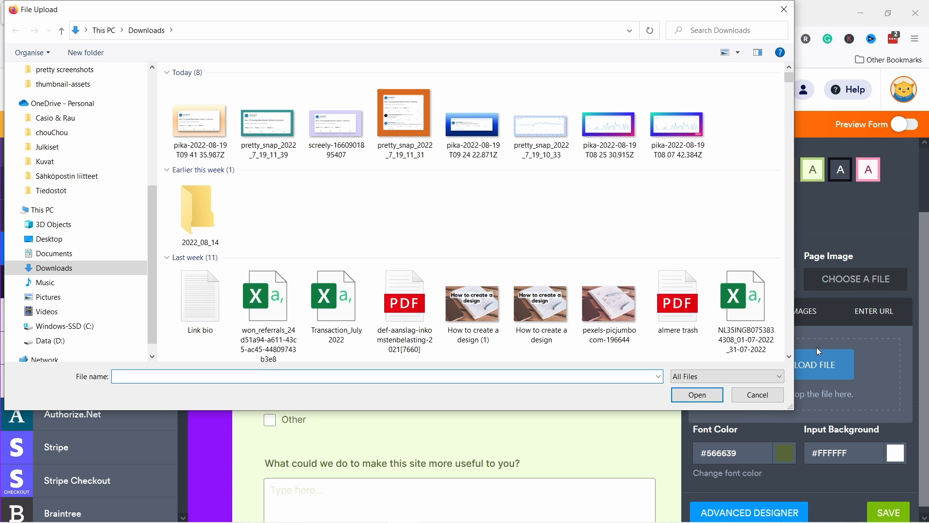
pyautogui.click(611, 302)
pyautogui.click(695, 398)
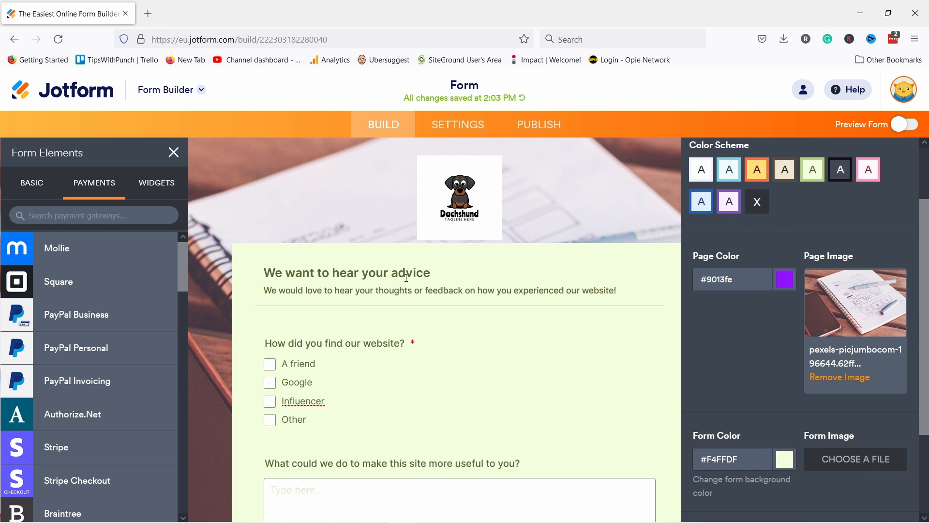
pyautogui.scroll(-7, 300, 218)
pyautogui.scroll(-3, 380, 327)
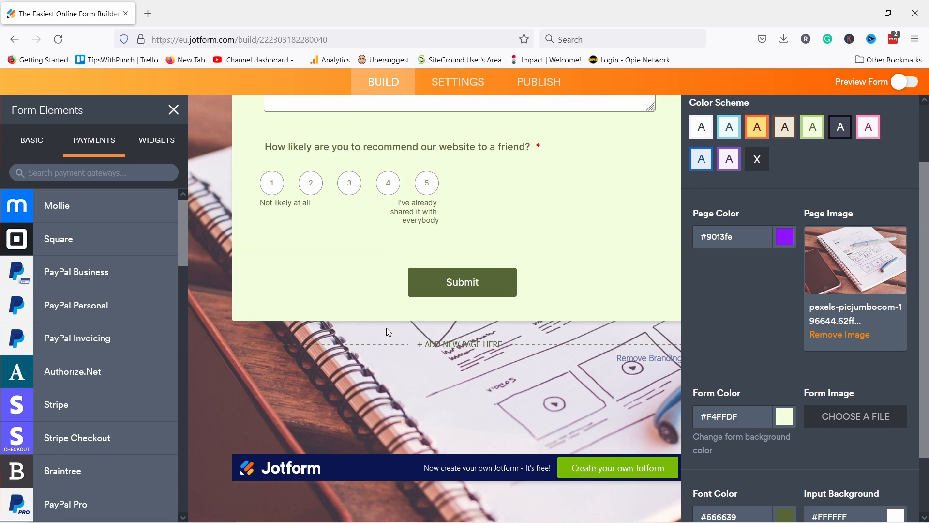
pyautogui.scroll(8, 386, 327)
pyautogui.scroll(-3, 348, 237)
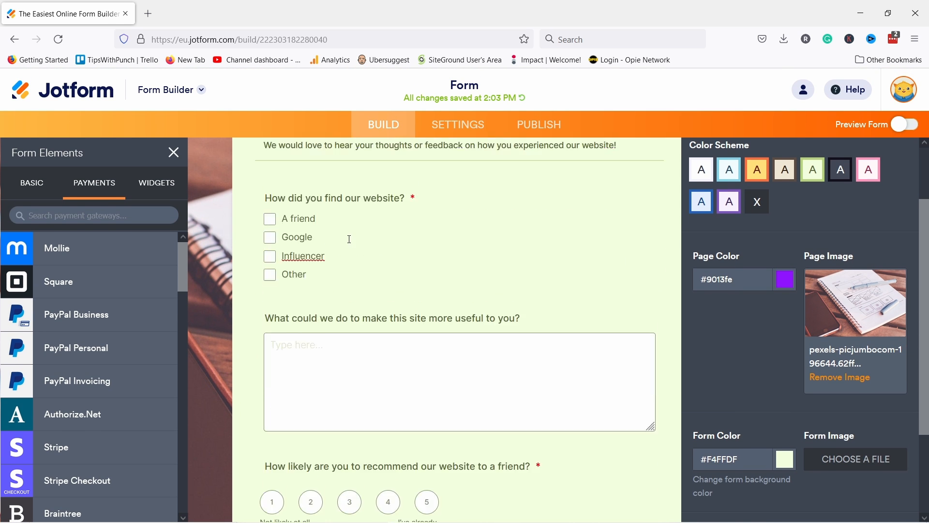
pyautogui.scroll(3, 348, 228)
pyautogui.scroll(-5, 307, 222)
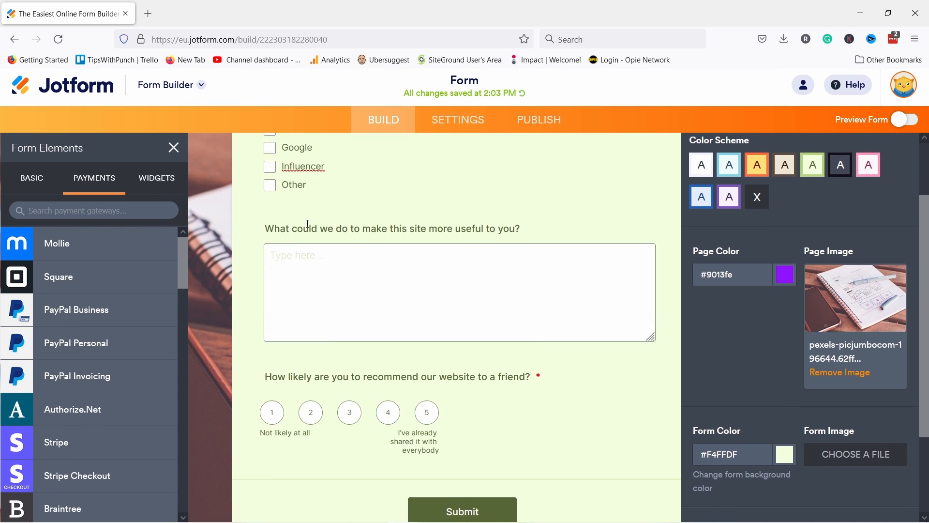
pyautogui.scroll(6, 297, 249)
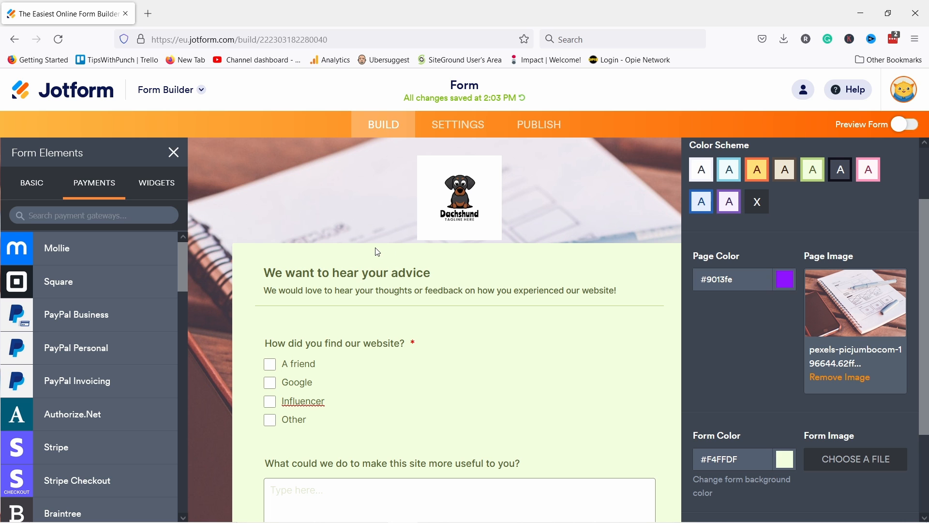
pyautogui.scroll(-3, 363, 212)
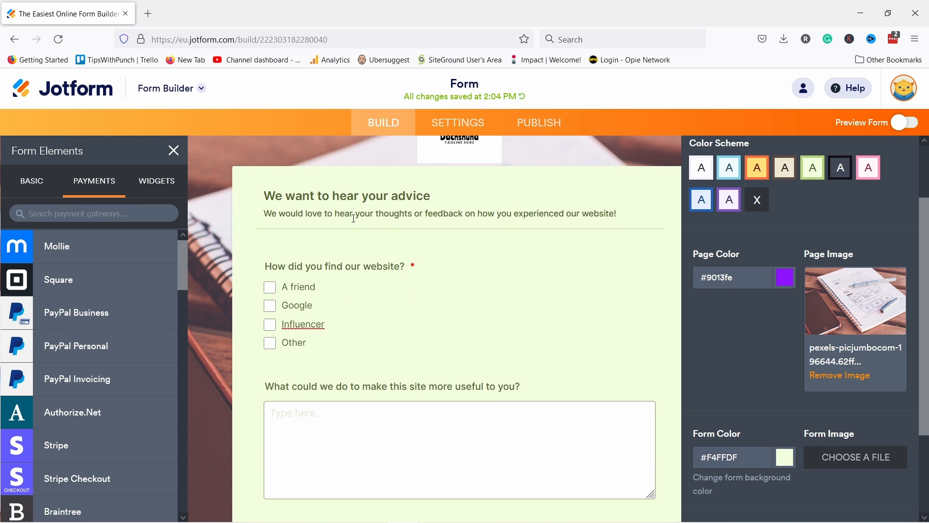
pyautogui.scroll(2, 344, 228)
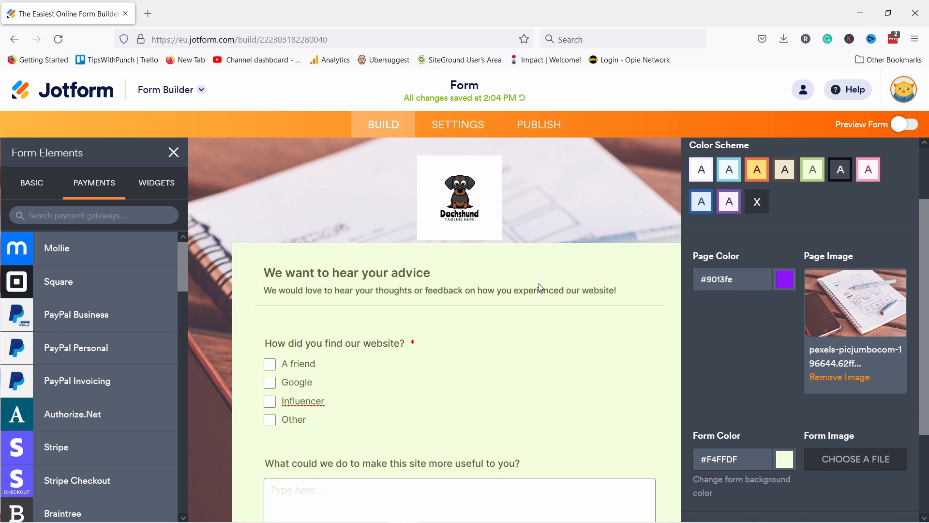
# Step: Keep the form background white after briefly trying grey
pyautogui.scroll(-3, 729, 324)
pyautogui.scroll(-2, 736, 404)
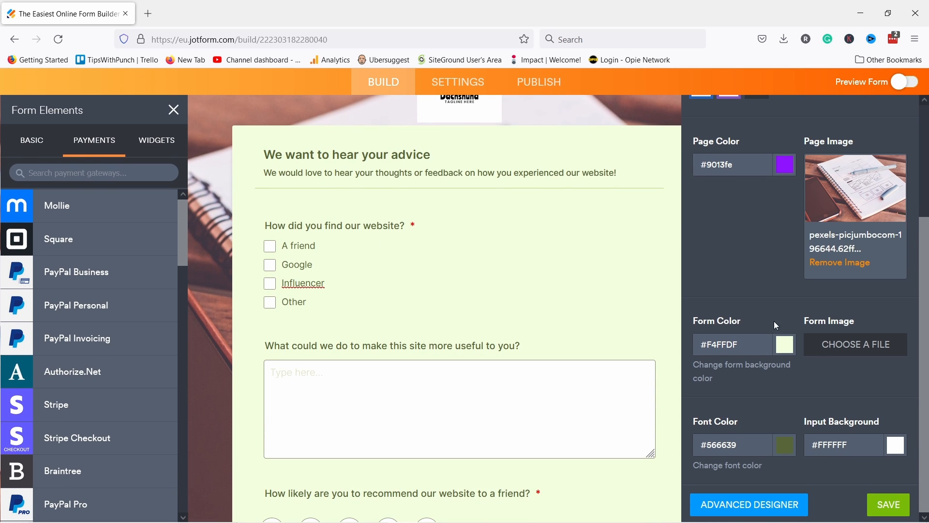
pyautogui.click(774, 344)
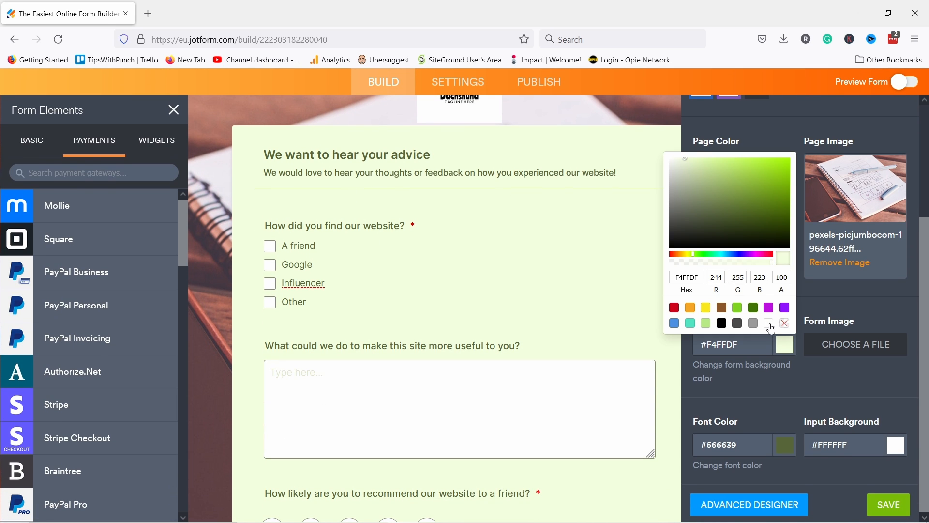
pyautogui.click(770, 324)
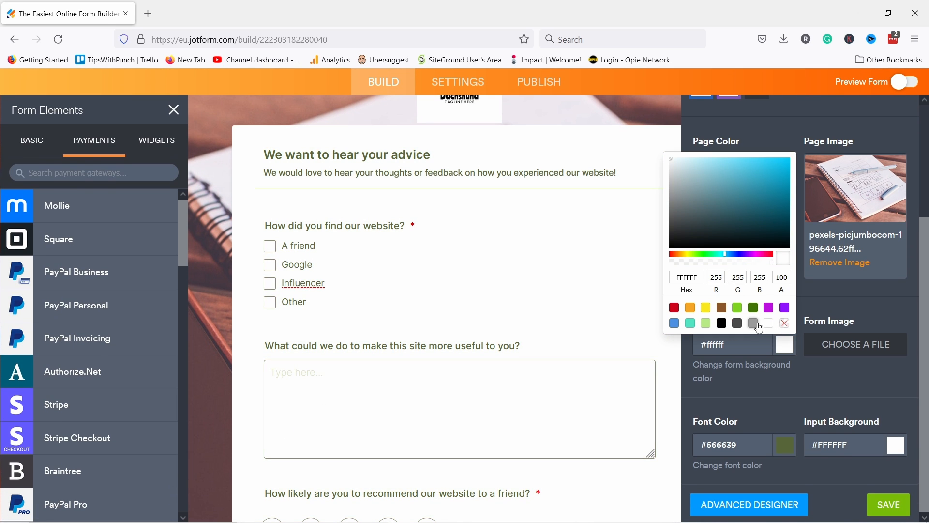
pyautogui.click(754, 324)
pyautogui.click(770, 324)
pyautogui.click(775, 389)
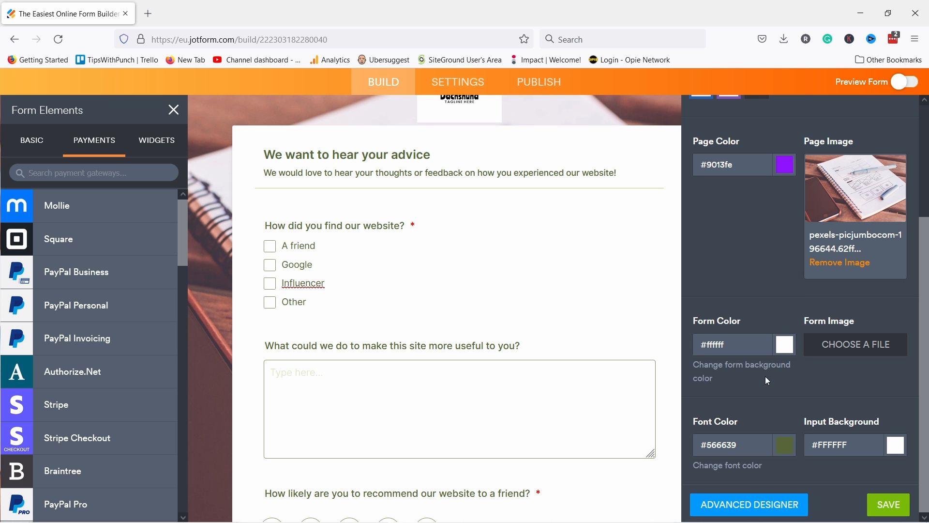
# Step: Set the form's font colour to dark grey #212121
pyautogui.click(783, 446)
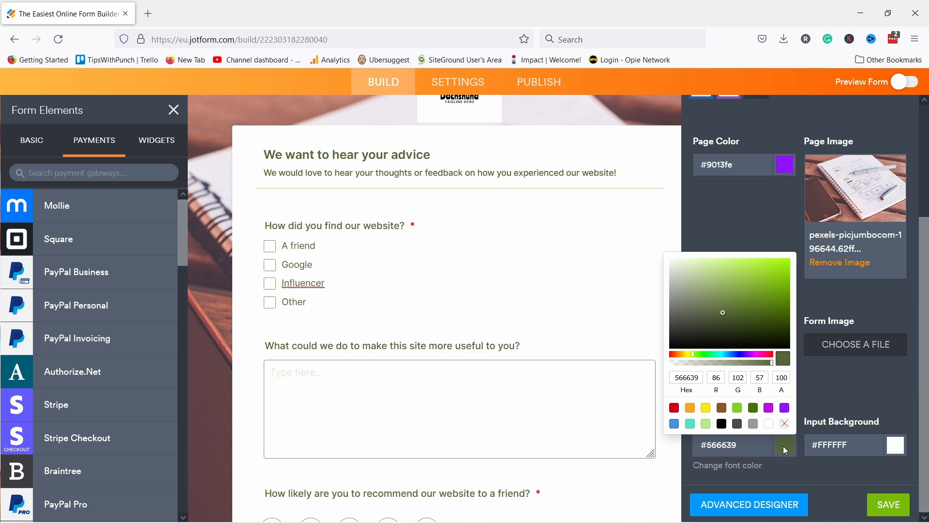
pyautogui.click(723, 425)
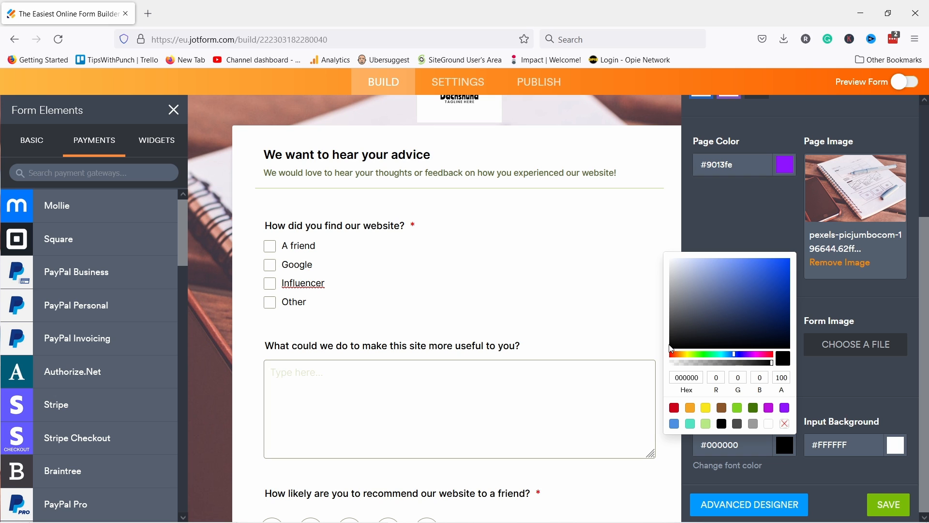
pyautogui.moveTo(676, 344); pyautogui.dragTo(671, 342)
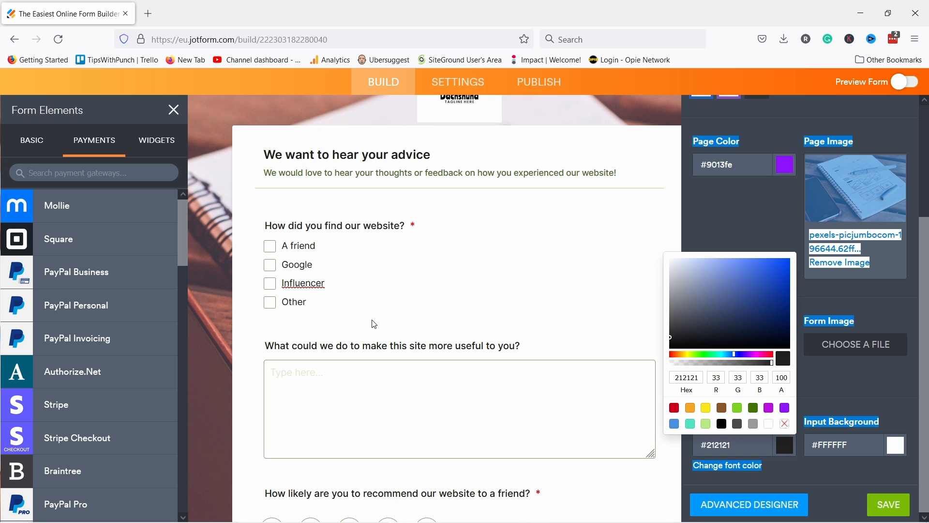
pyautogui.click(815, 381)
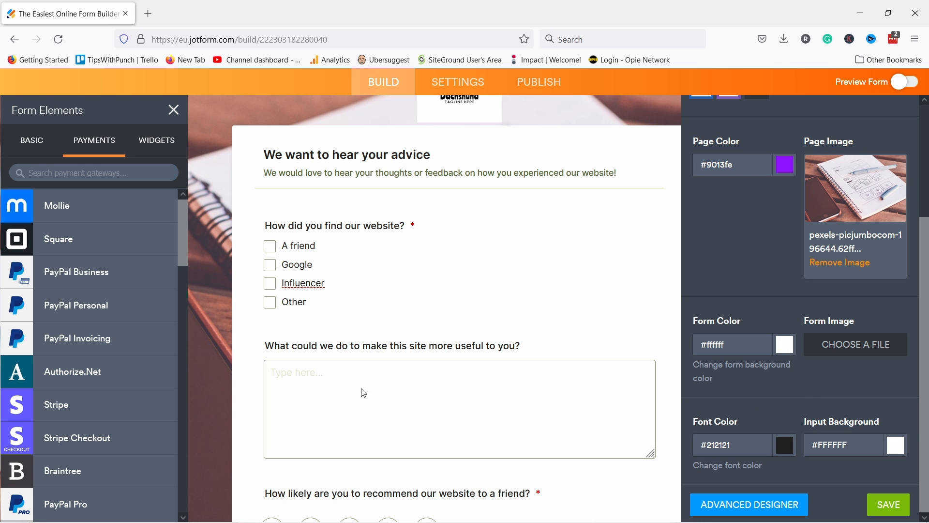
# Step: Keep the answer fields' background white #ffffff after briefly trying grey
pyautogui.click(329, 376)
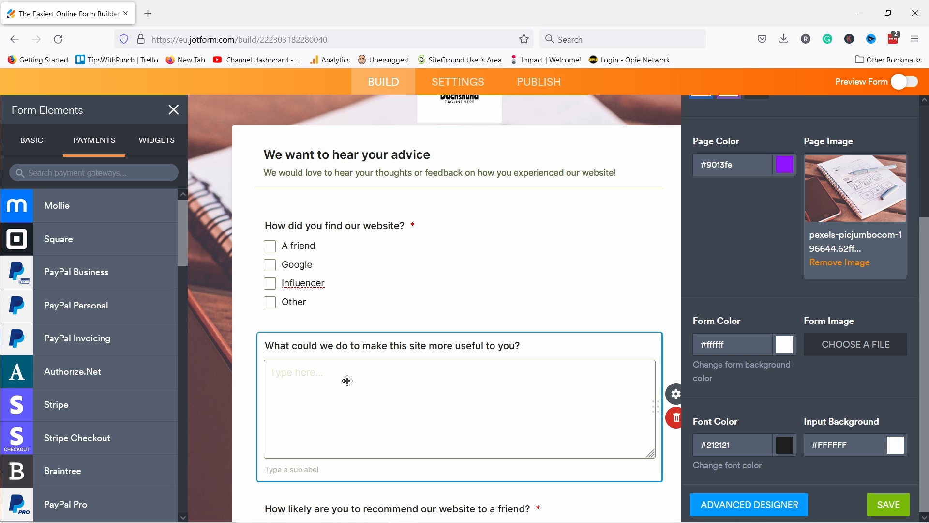
pyautogui.click(898, 448)
pyautogui.click(865, 424)
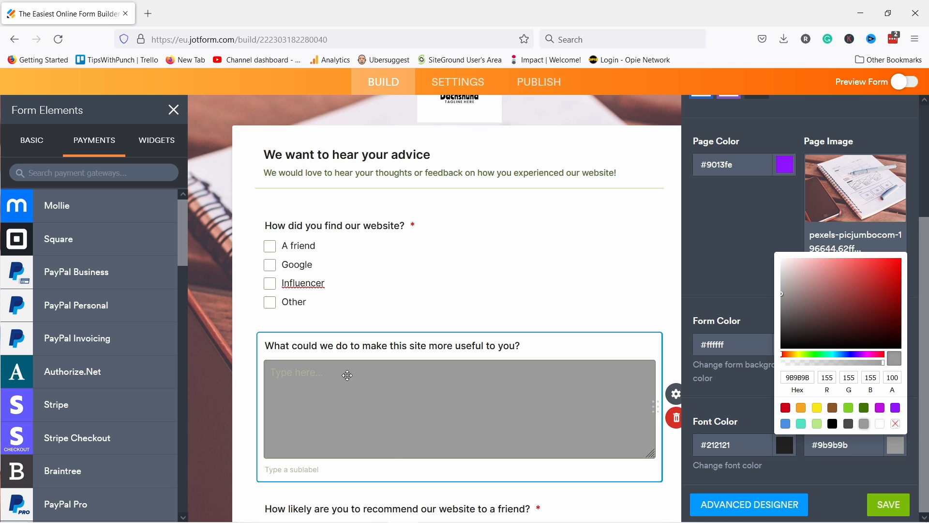
pyautogui.click(881, 425)
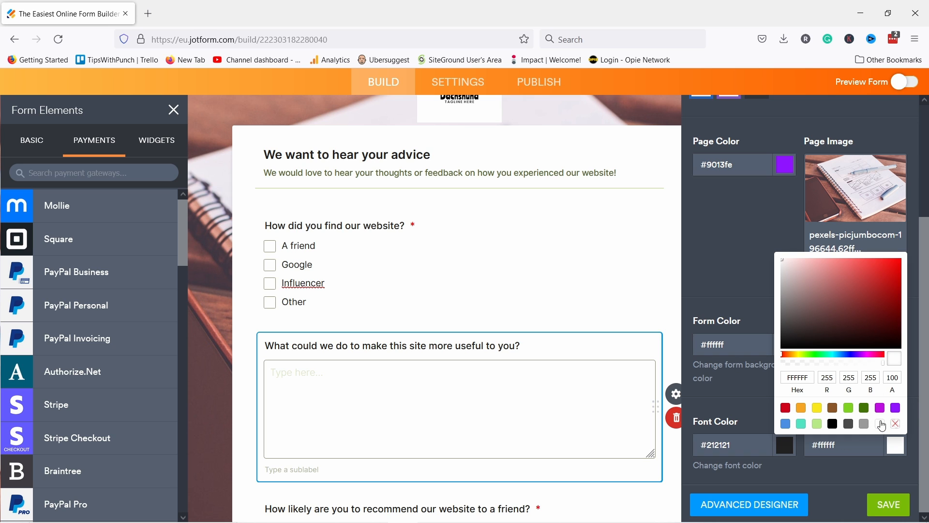
pyautogui.click(712, 399)
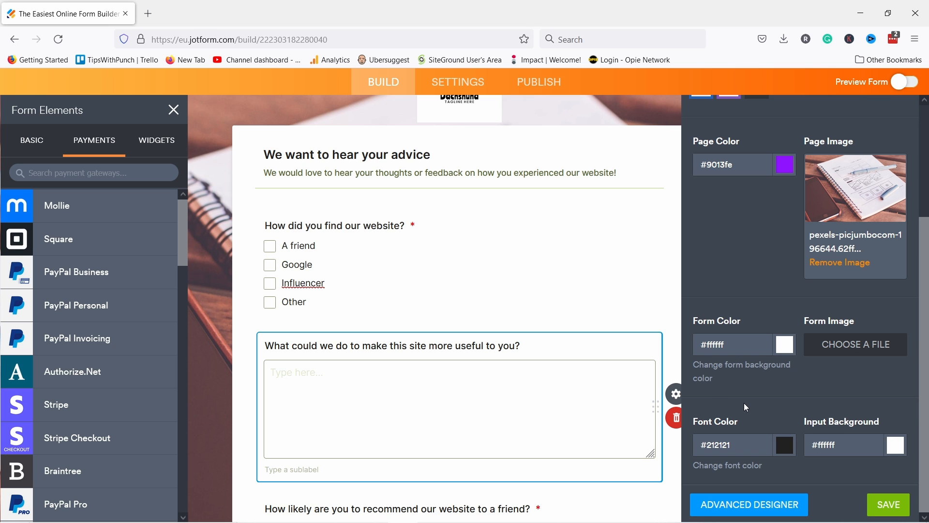
pyautogui.click(747, 505)
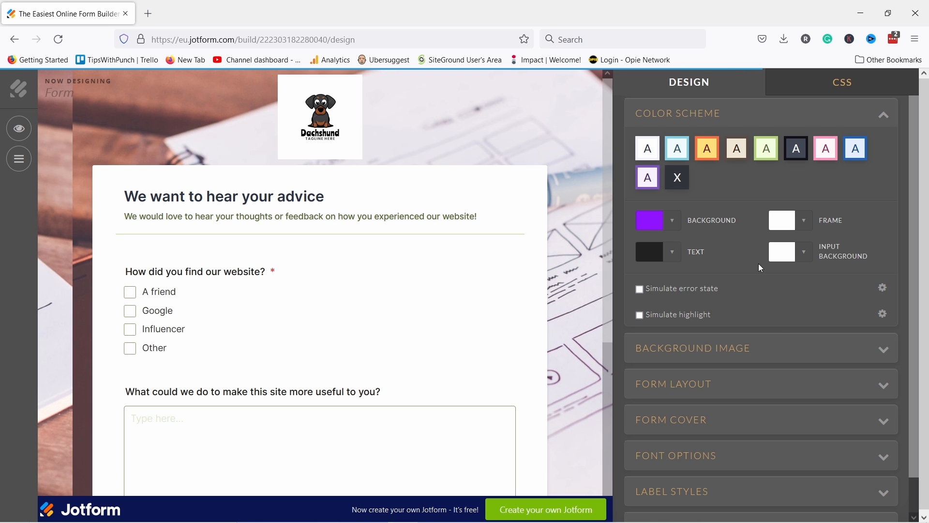
# Step: View the form's custom CSS in the advanced designer, then return to the builder
pyautogui.scroll(-2, 792, 347)
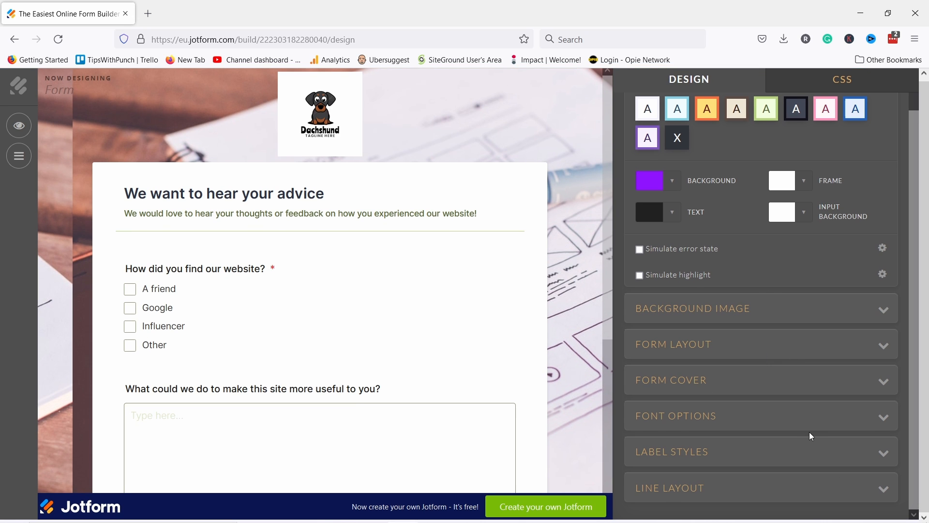
pyautogui.click(829, 82)
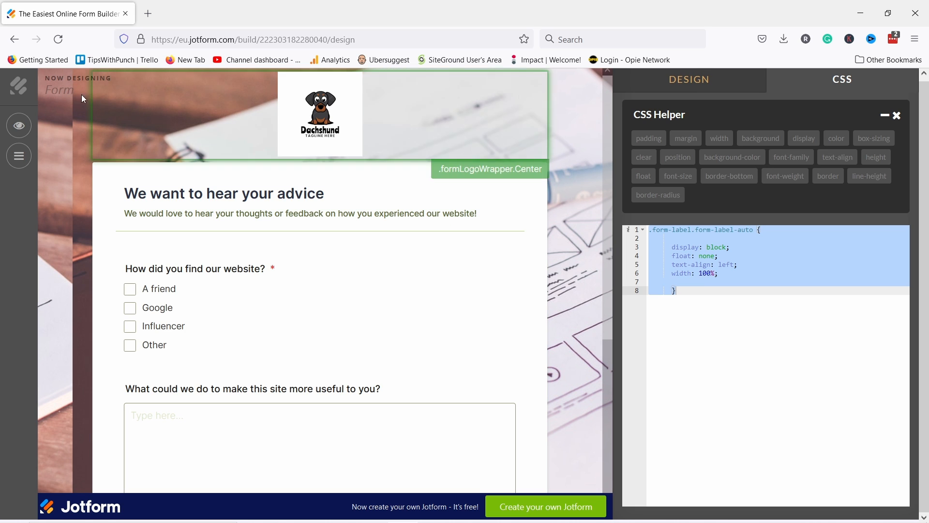
pyautogui.click(25, 90)
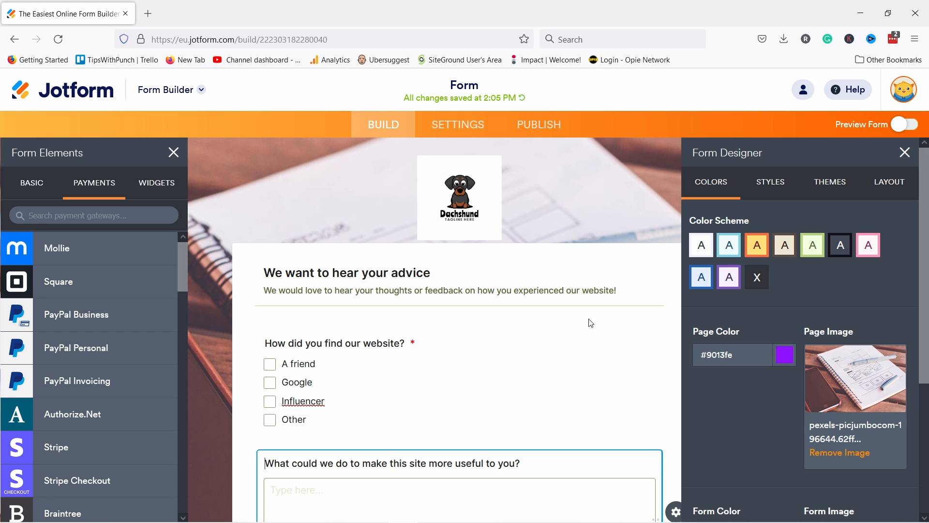
# Step: Switch the form font from Inter to Roboto after previewing Aclonica
pyautogui.click(774, 184)
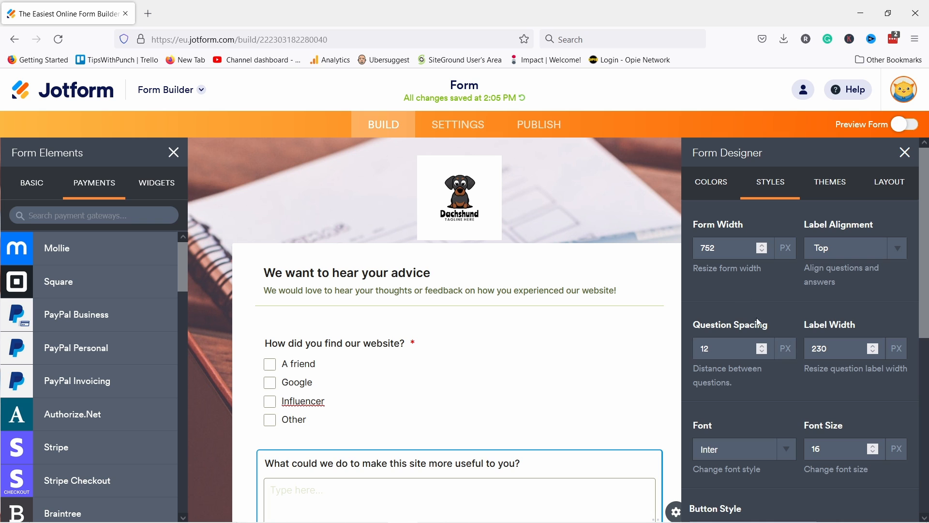
pyautogui.scroll(-3, 767, 347)
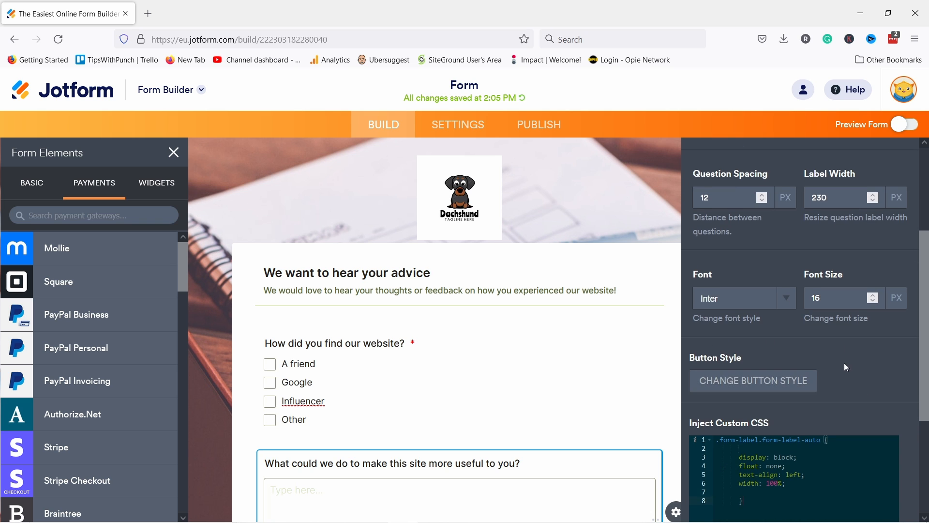
pyautogui.scroll(-2, 845, 272)
pyautogui.scroll(3, 862, 253)
pyautogui.scroll(3, 863, 253)
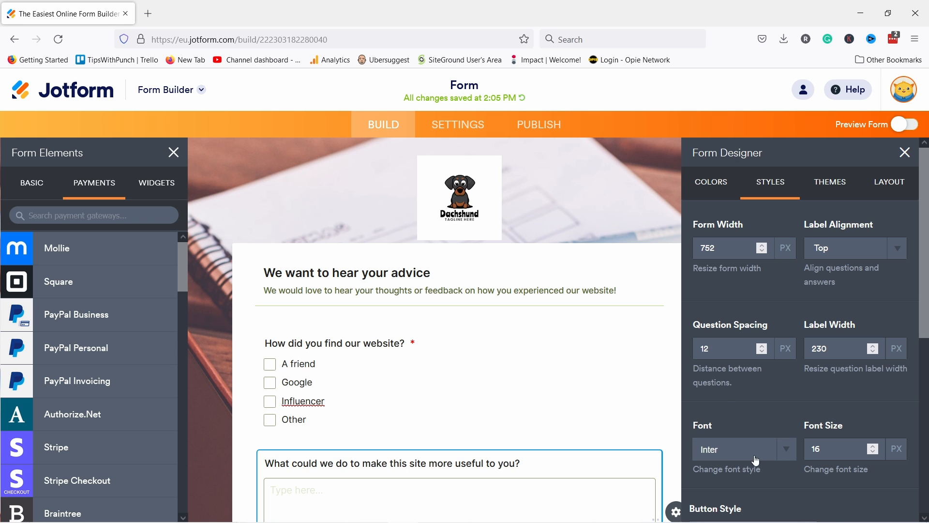
pyautogui.click(736, 462)
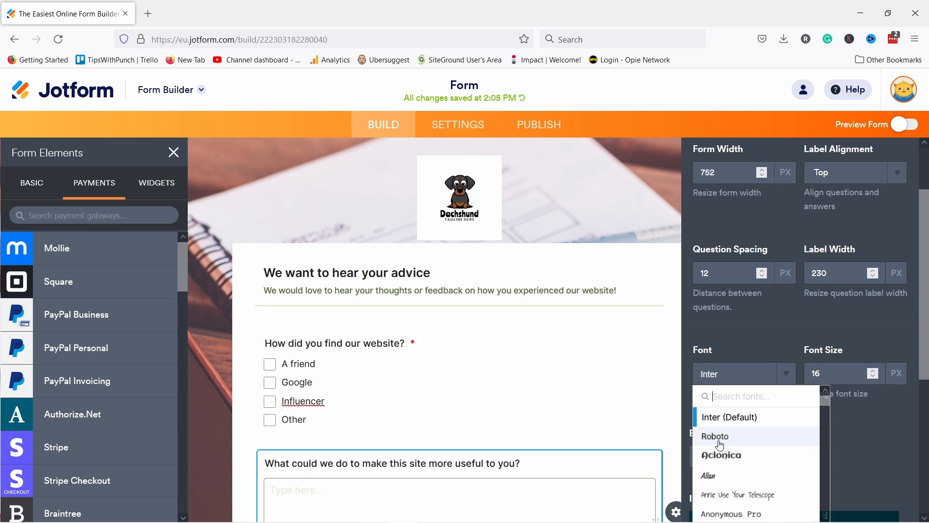
pyautogui.click(718, 456)
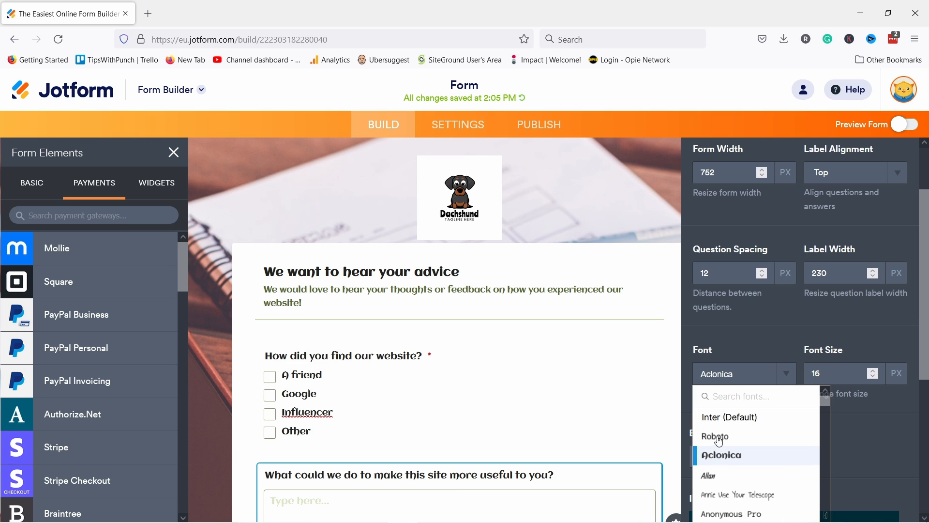
pyautogui.click(724, 438)
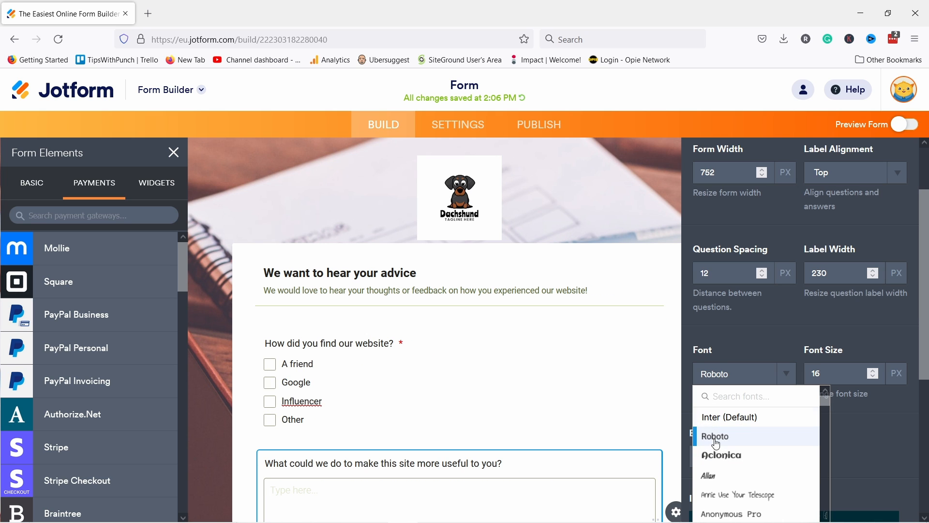
pyautogui.scroll(2, 753, 334)
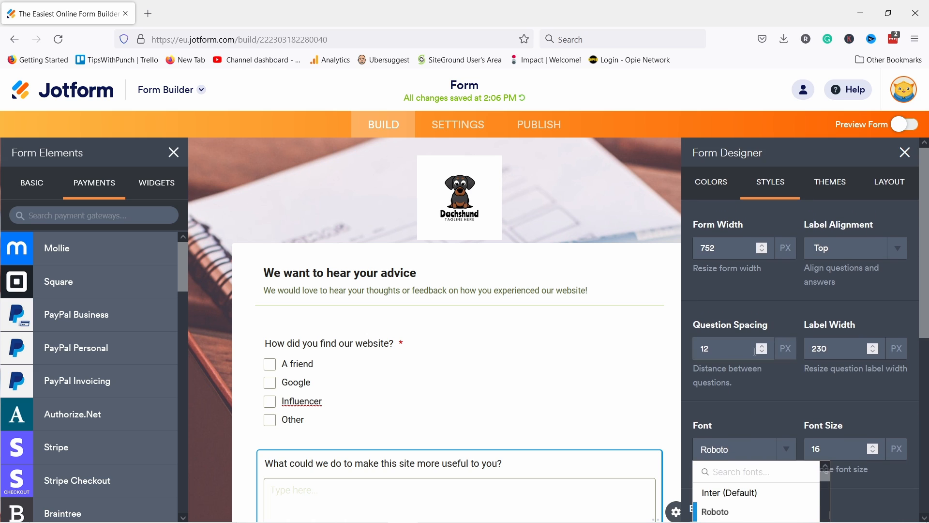
# Step: Browse the Featured Themes, then view the Classic Form and Card Form layout options
pyautogui.click(832, 182)
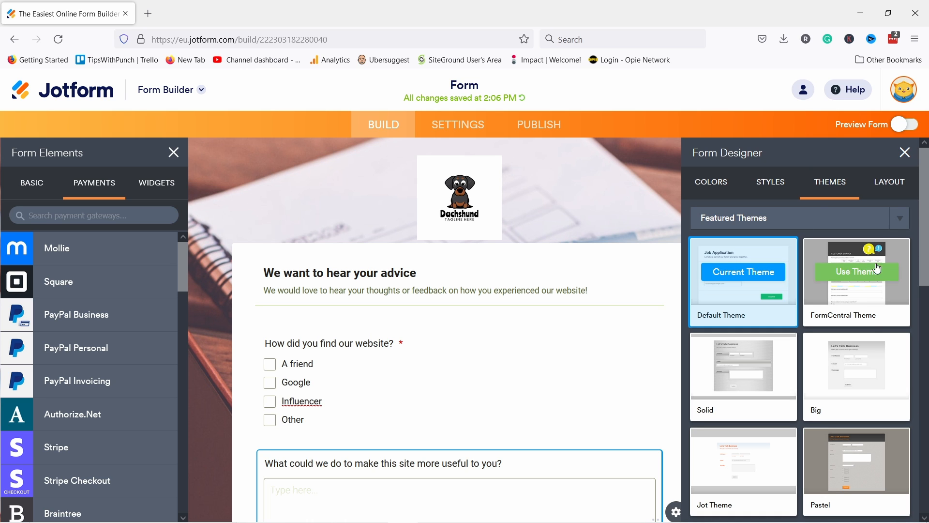
pyautogui.scroll(-2, 740, 370)
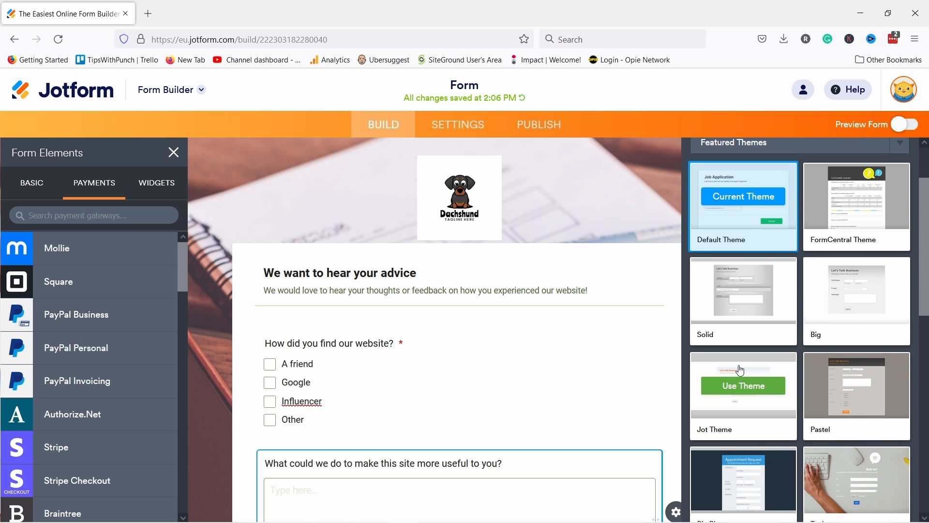
pyautogui.scroll(-4, 747, 339)
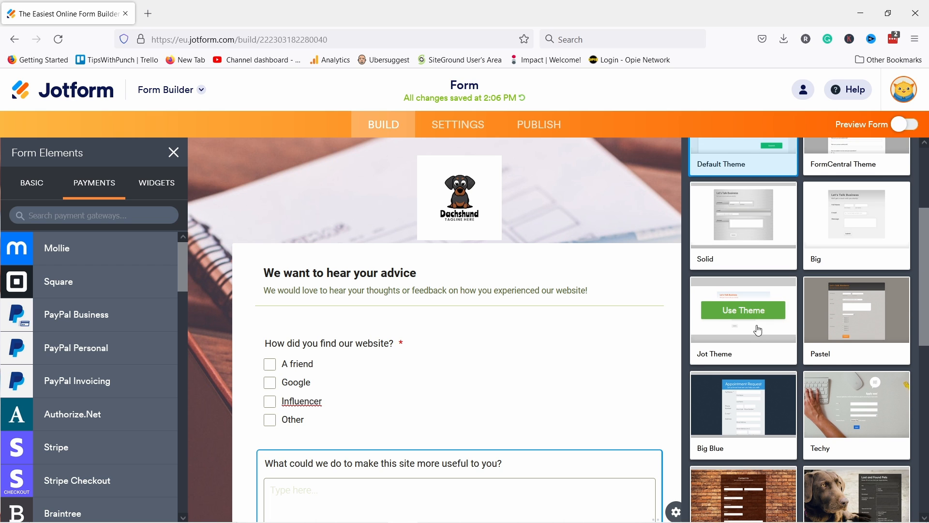
pyautogui.scroll(-2, 834, 368)
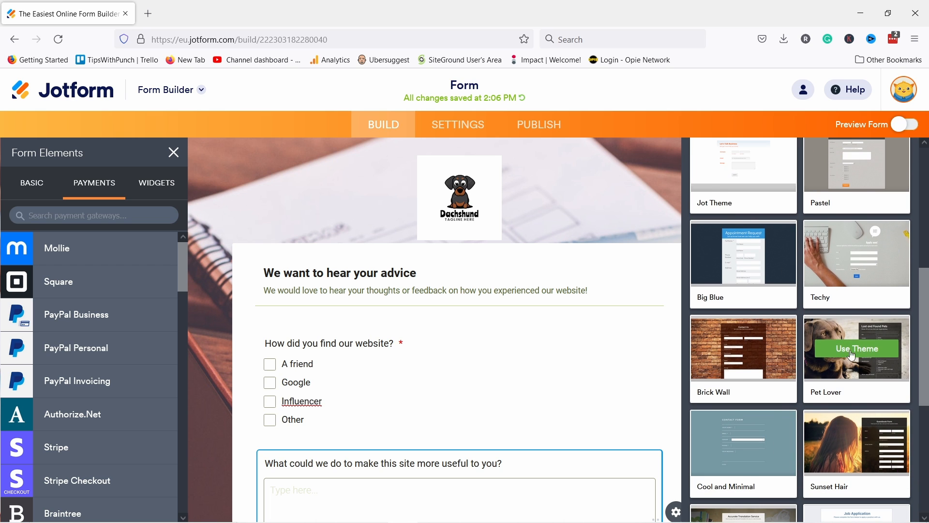
pyautogui.scroll(-6, 857, 386)
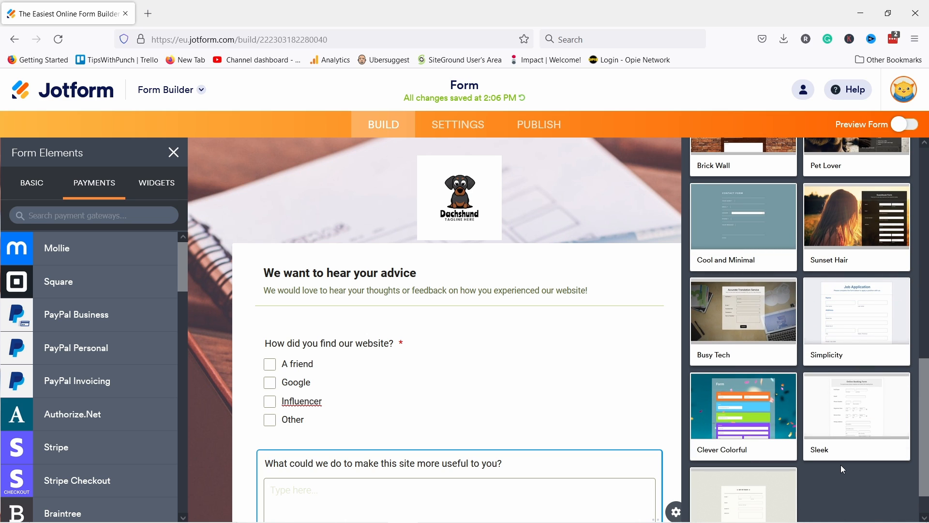
pyautogui.scroll(-1, 831, 475)
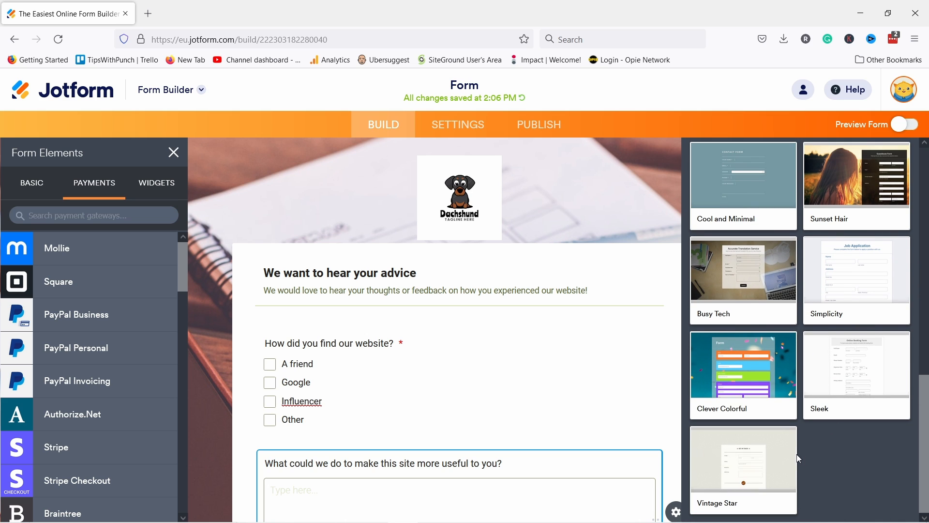
pyautogui.scroll(10, 834, 482)
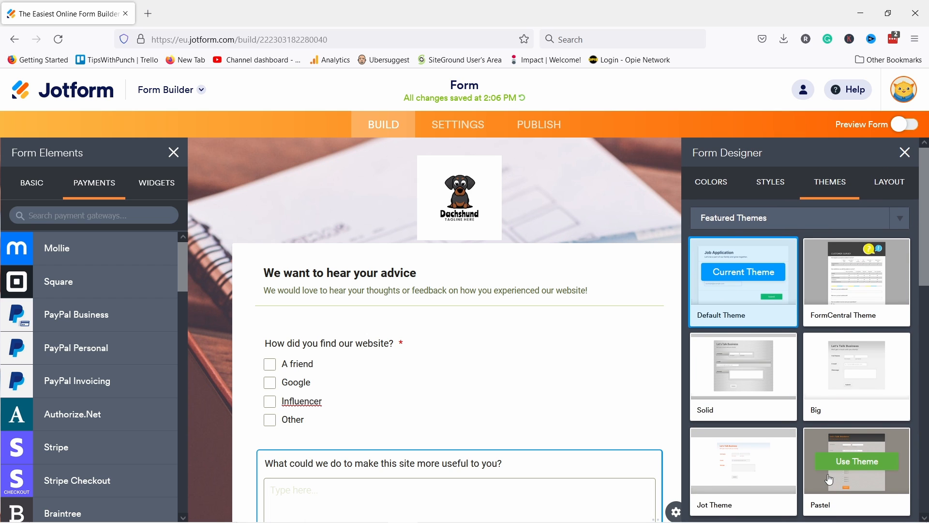
pyautogui.click(895, 185)
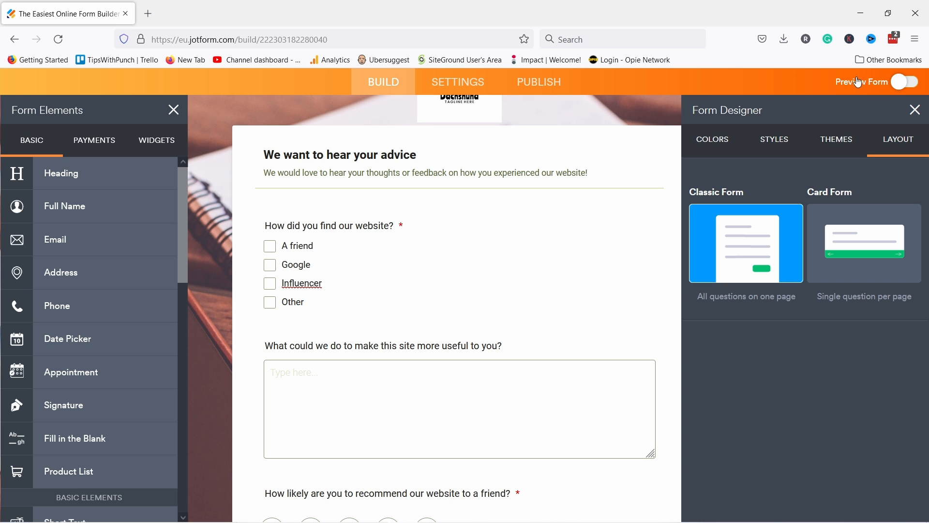
# Step: Preview the form on desktop, tablet and phone, then select the public form link
pyautogui.click(903, 86)
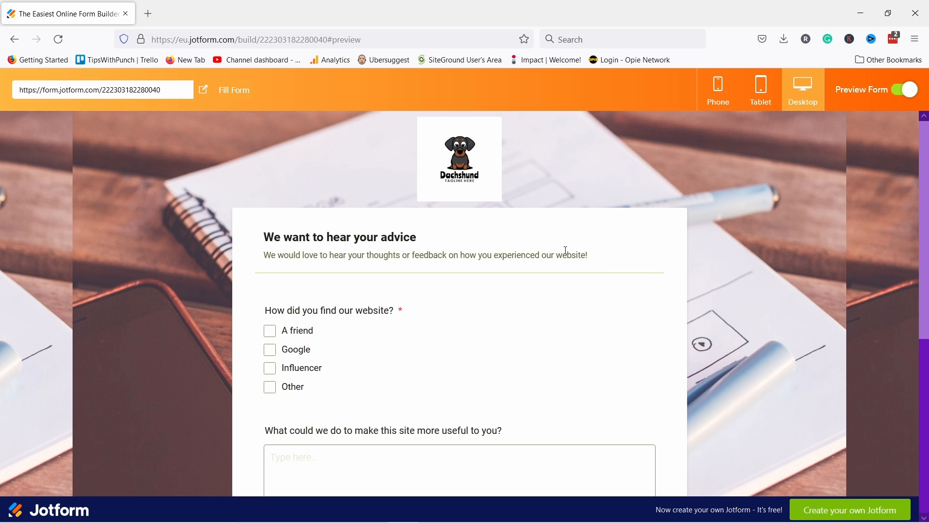
pyautogui.scroll(-5, 565, 249)
pyautogui.scroll(5, 583, 170)
pyautogui.click(765, 95)
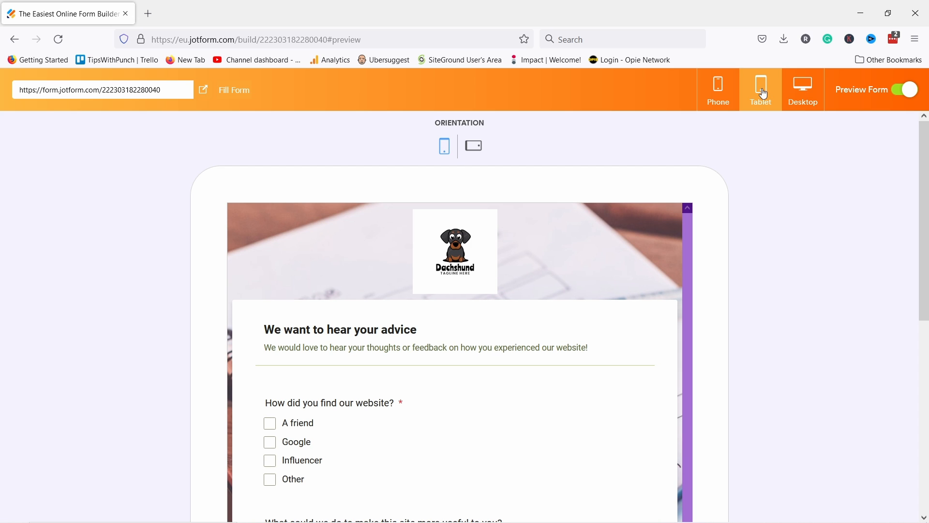
pyautogui.scroll(-3, 589, 327)
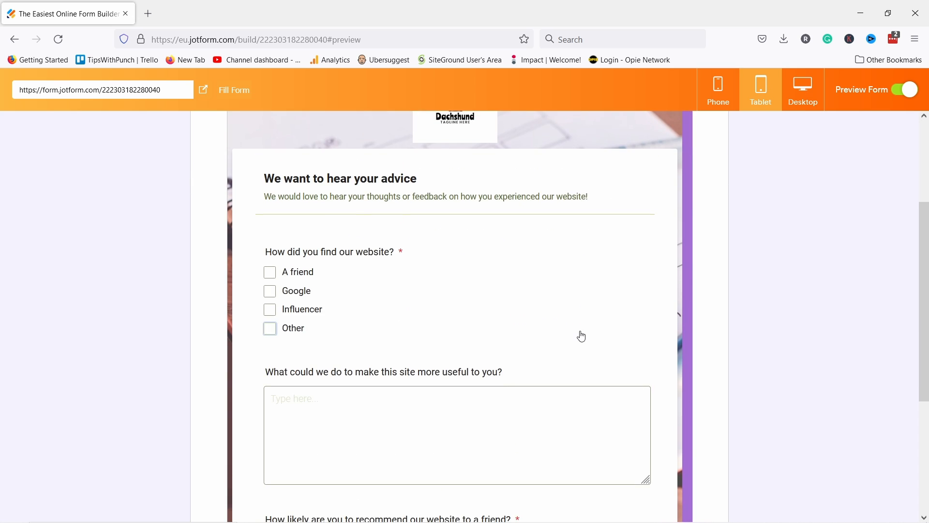
pyautogui.scroll(-2, 544, 260)
pyautogui.scroll(5, 560, 216)
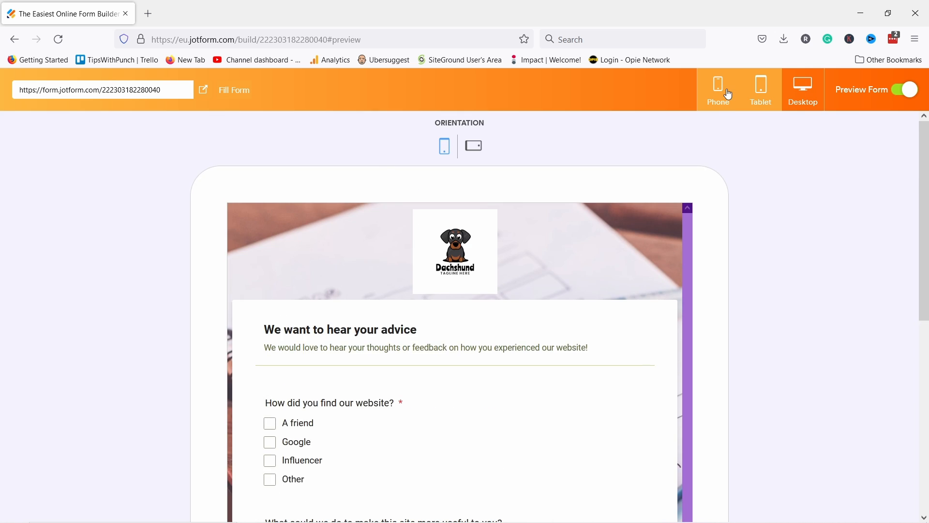
pyautogui.click(728, 93)
pyautogui.scroll(-7, 479, 262)
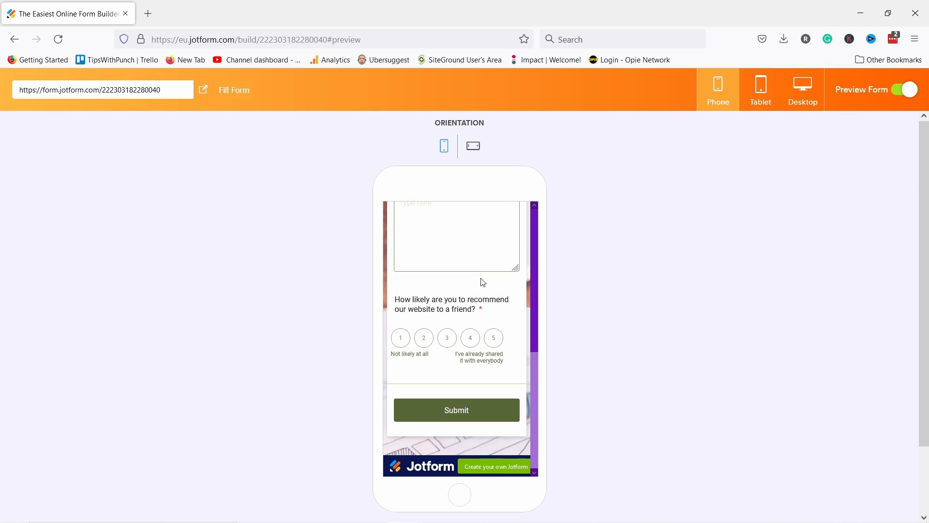
pyautogui.scroll(7, 495, 315)
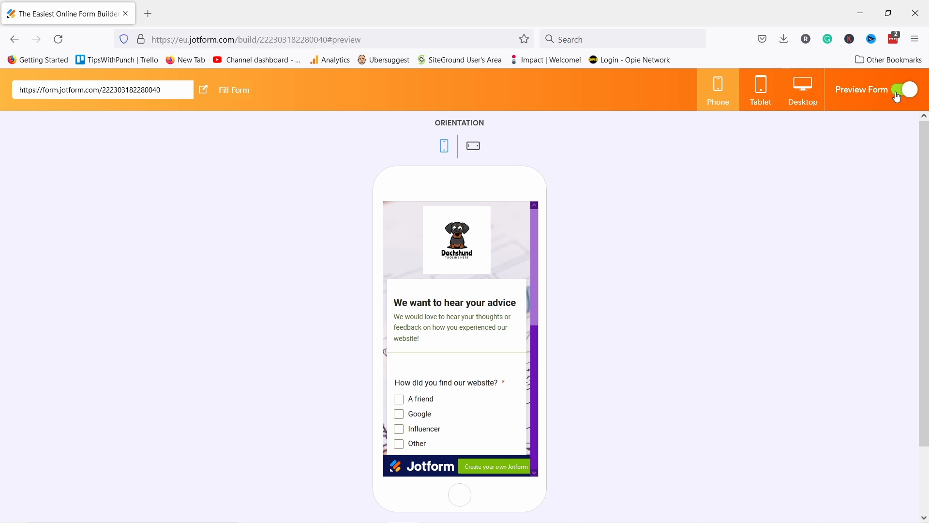
pyautogui.moveTo(168, 90); pyautogui.dragTo(18, 90)
# Step: Open the copied form link in a new tab, check the live form, then close it and exit preview
pyautogui.hotkey('ctrl', 'c')
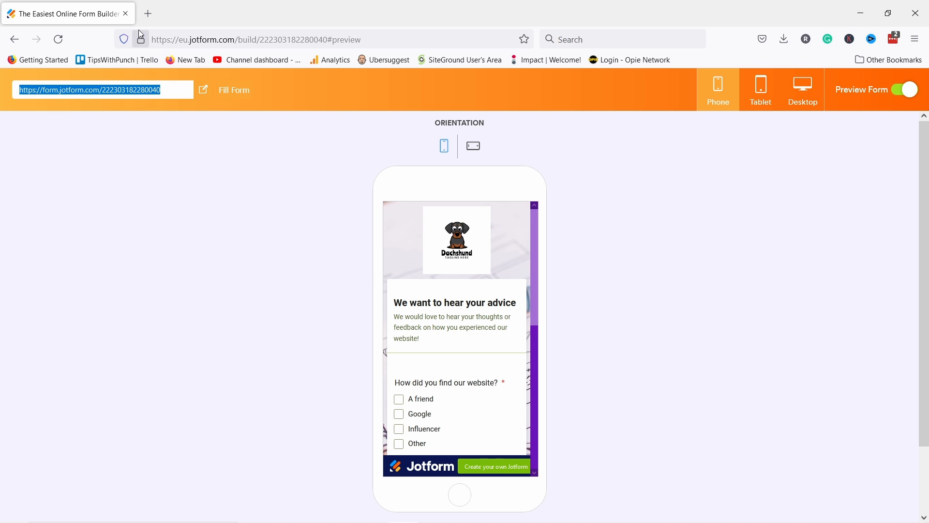
pyautogui.click(148, 13)
pyautogui.hotkey('ctrl', 'v')
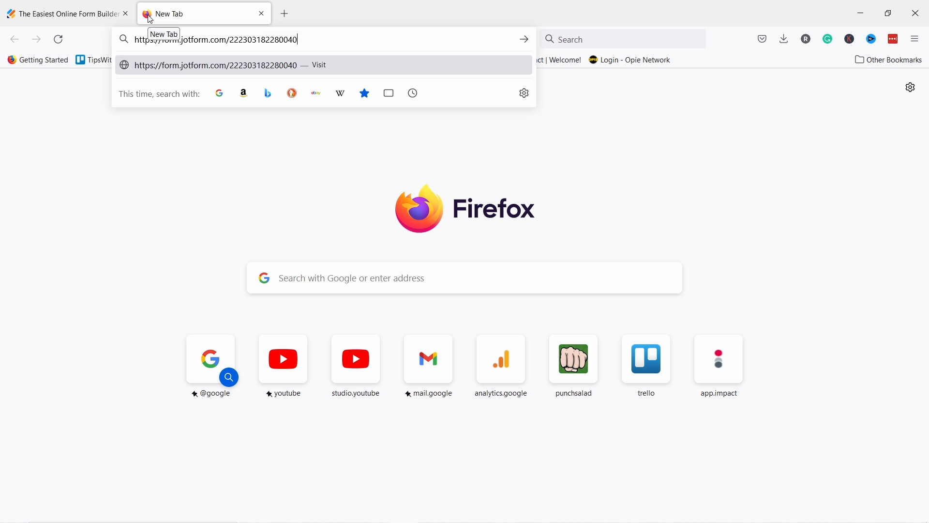
pyautogui.press('Return')
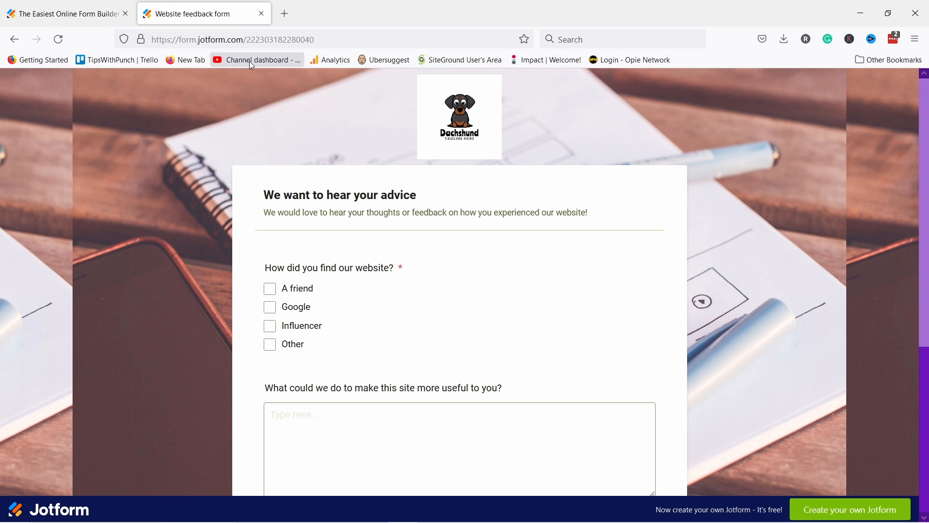
pyautogui.scroll(-5, 329, 362)
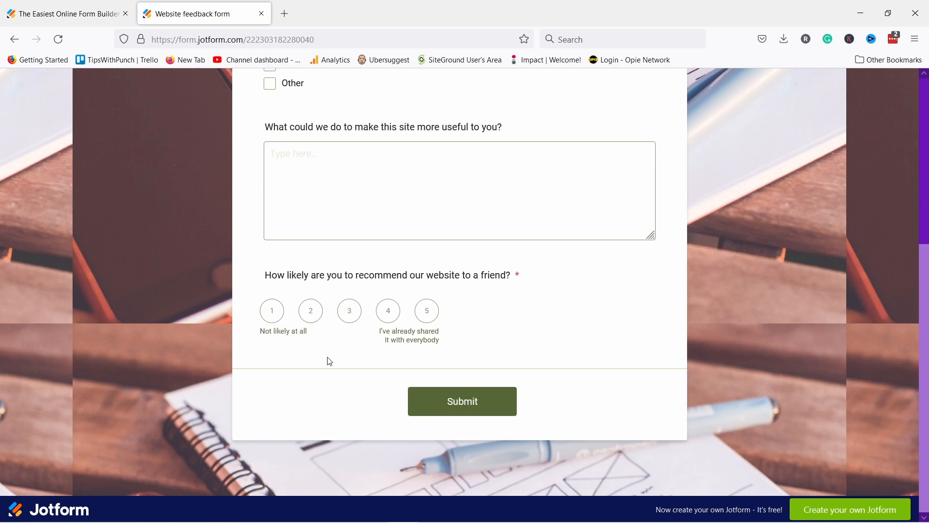
pyautogui.scroll(5, 330, 362)
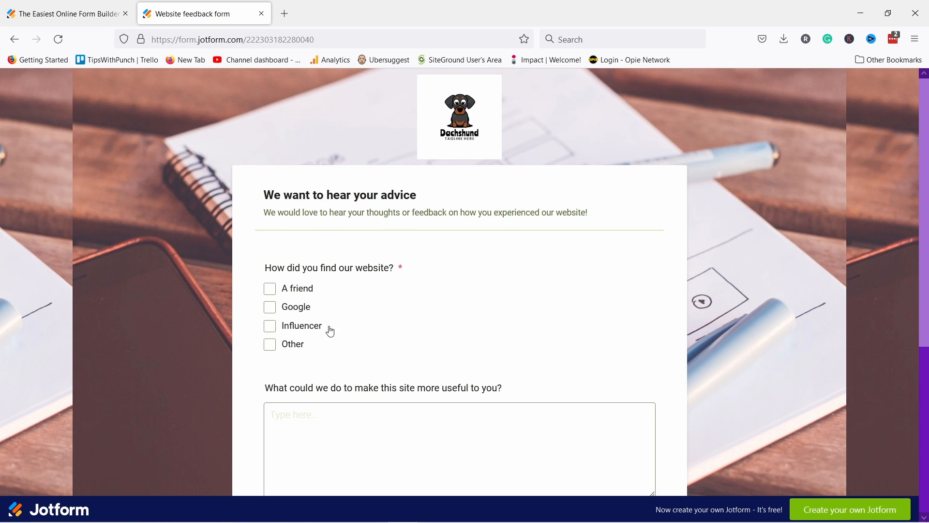
pyautogui.click(261, 14)
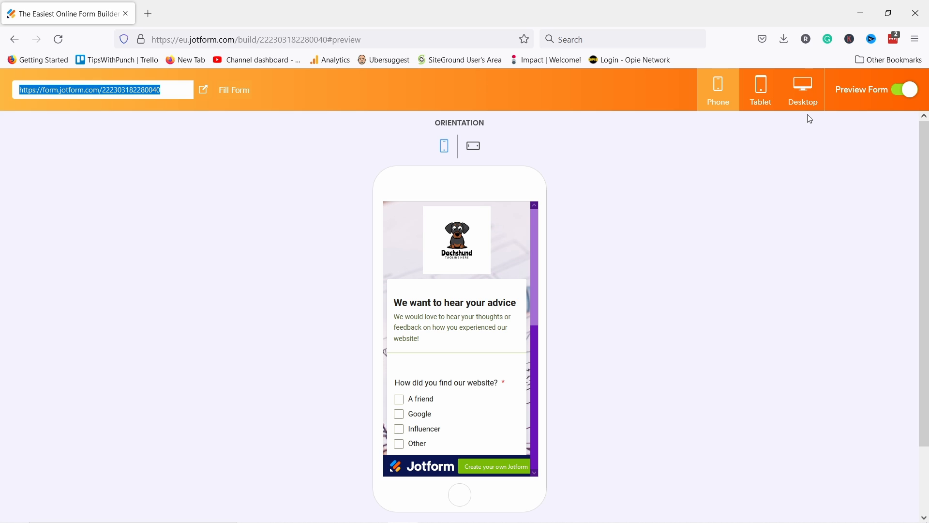
pyautogui.click(903, 94)
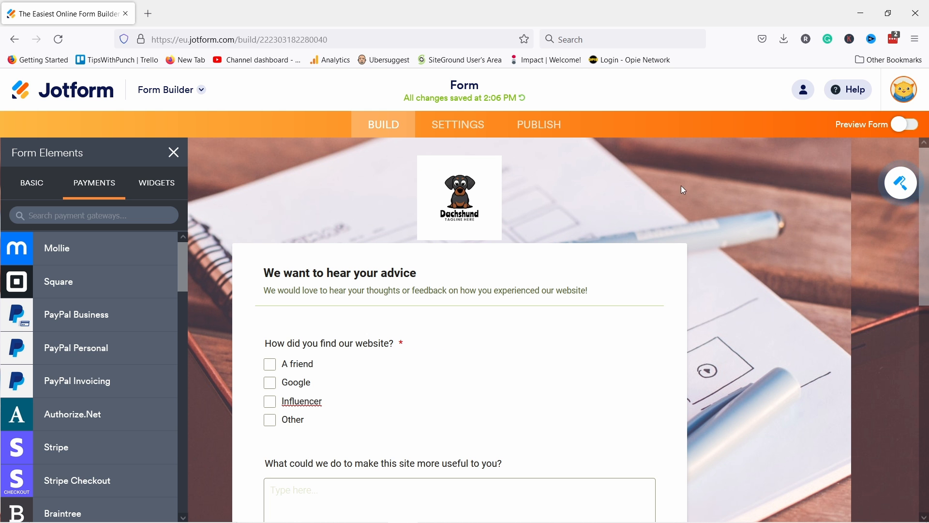
# Step: Retitle the form 'Website feedback form' in Settings, keeping Form Status Enabled
pyautogui.click(456, 128)
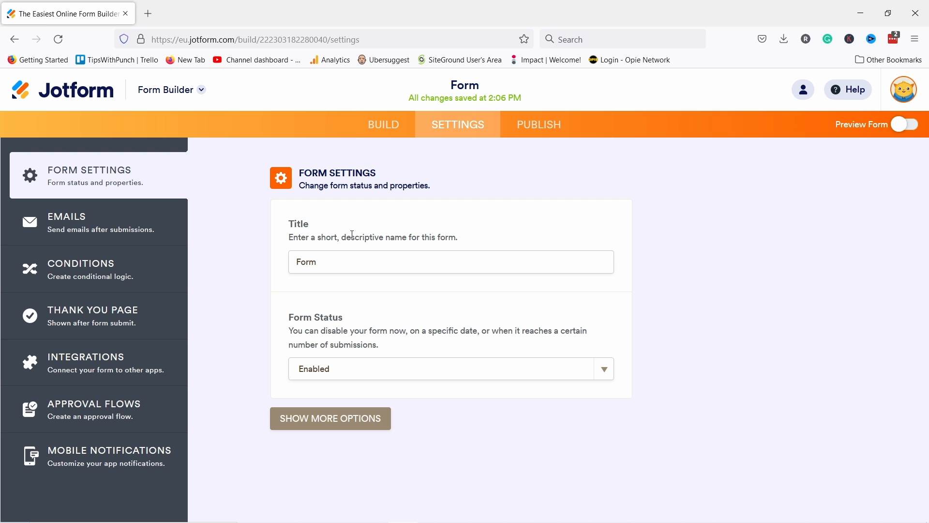
pyautogui.press('Tab')
pyautogui.write('Website feedback form')
pyautogui.click(333, 372)
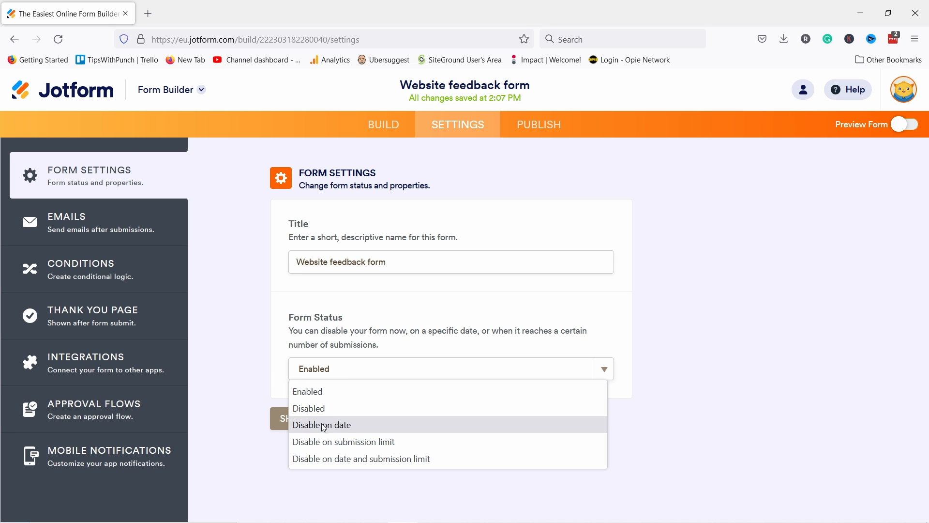
pyautogui.click(262, 346)
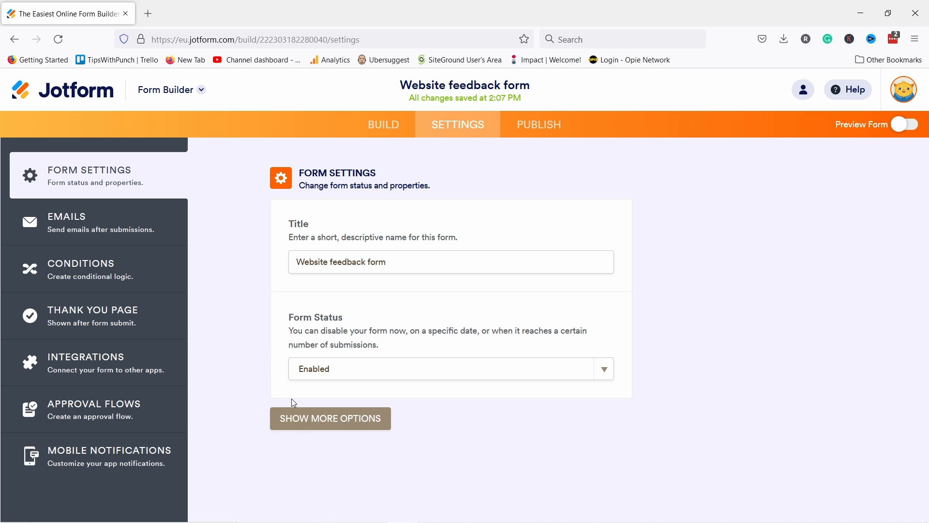
# Step: Reveal the additional form options, then go to the Emails settings page
pyautogui.click(307, 430)
pyautogui.scroll(-5, 309, 434)
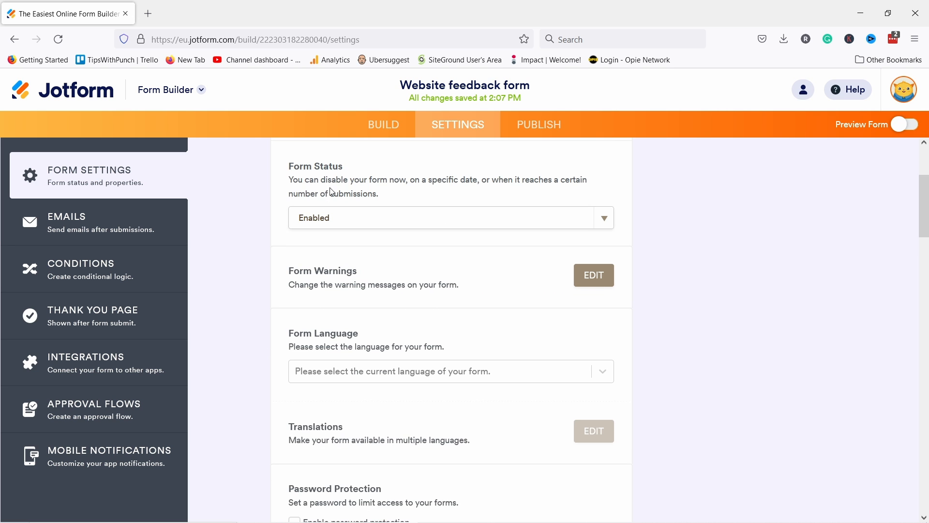
pyautogui.scroll(-4, 381, 216)
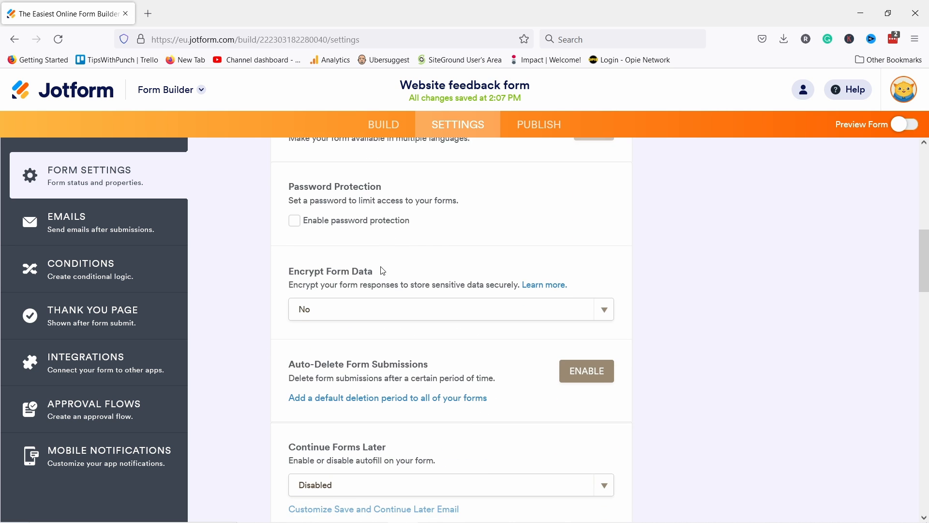
pyautogui.scroll(1, 384, 266)
pyautogui.scroll(-1, 339, 266)
pyautogui.scroll(-10, 339, 336)
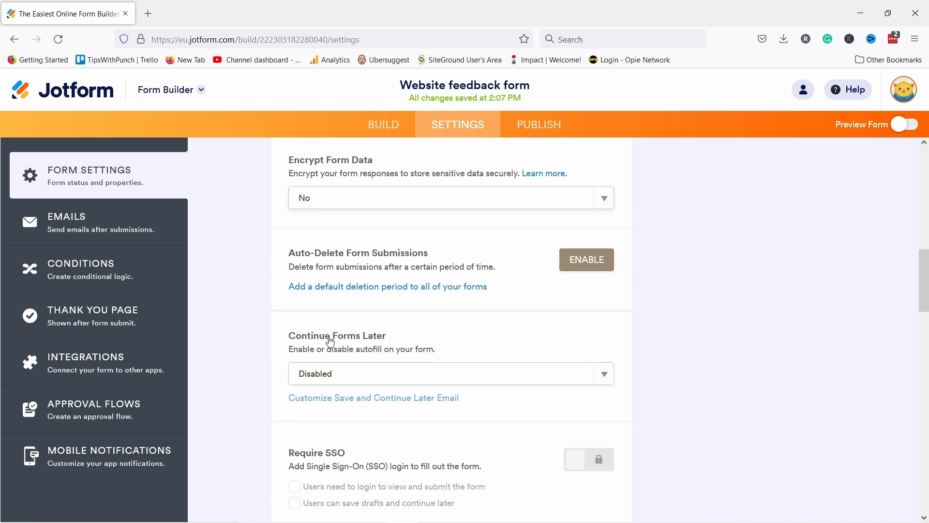
pyautogui.scroll(-7, 421, 373)
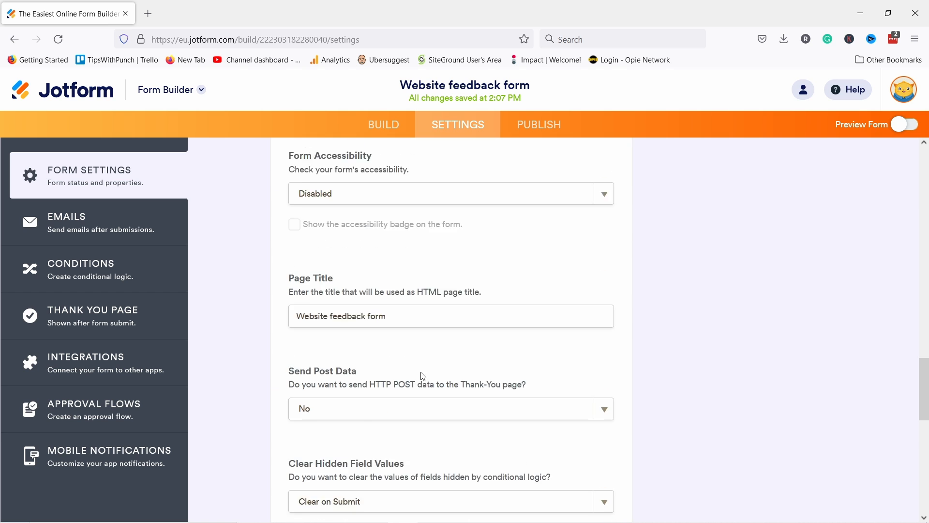
pyautogui.scroll(20, 426, 375)
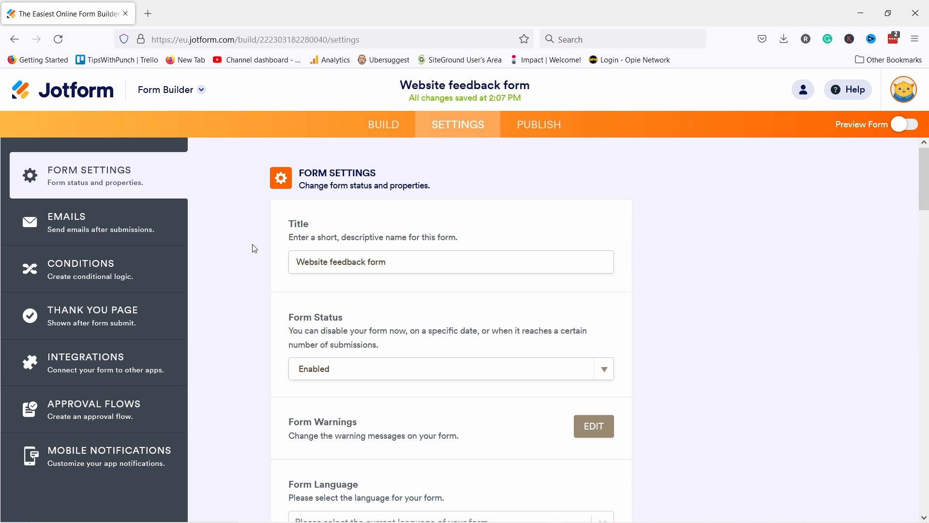
pyautogui.click(83, 233)
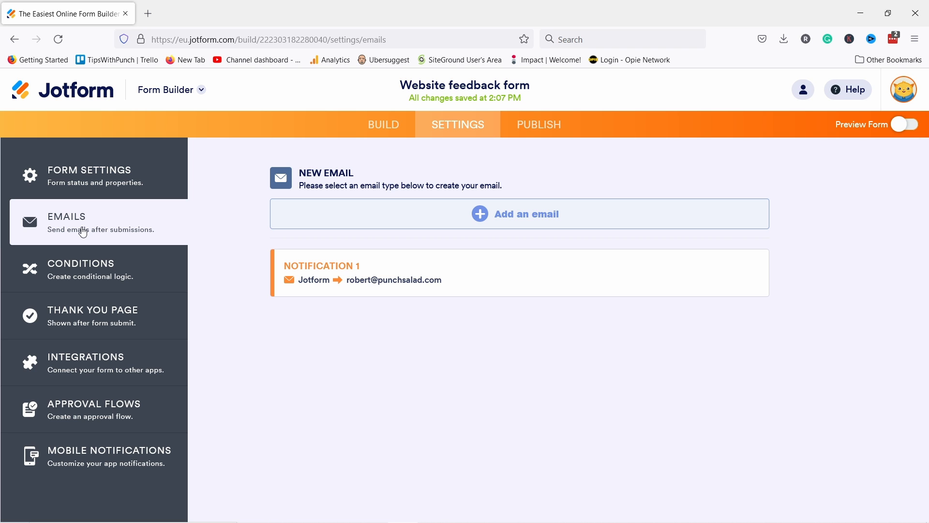
# Step: Add a new email and choose the Autoresponder Email type for respondents
pyautogui.click(497, 220)
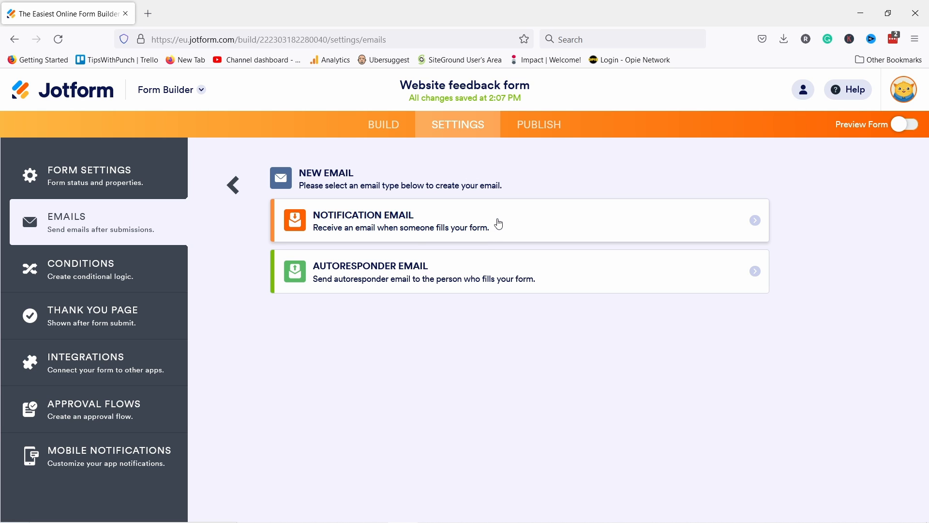
pyautogui.click(358, 282)
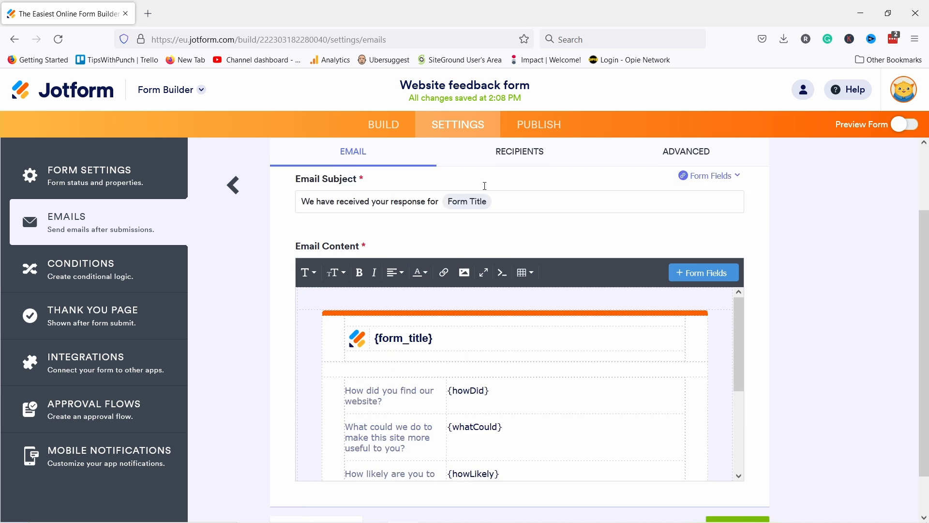
# Step: Check Autoresponder 1's Sender Name and Recipient Email choices, then view its Advanced sending options
pyautogui.scroll(-1, 485, 186)
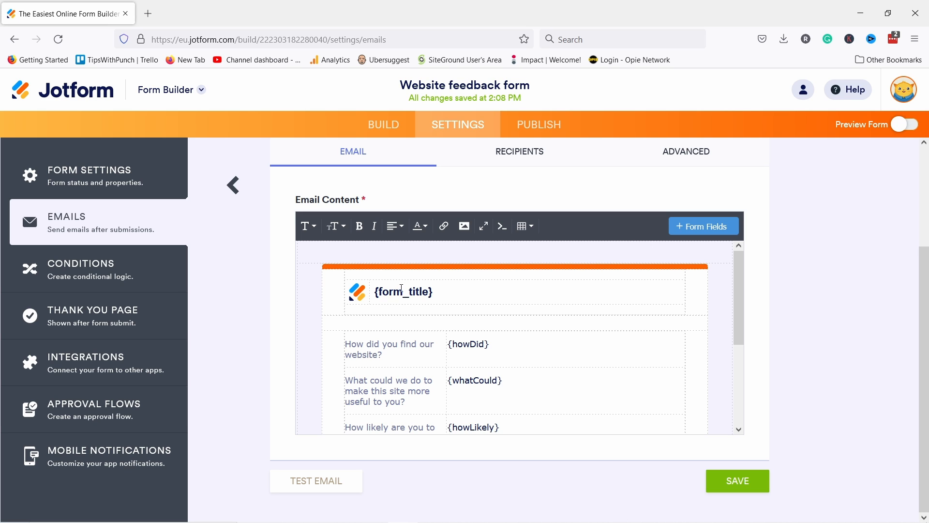
pyautogui.scroll(2, 398, 342)
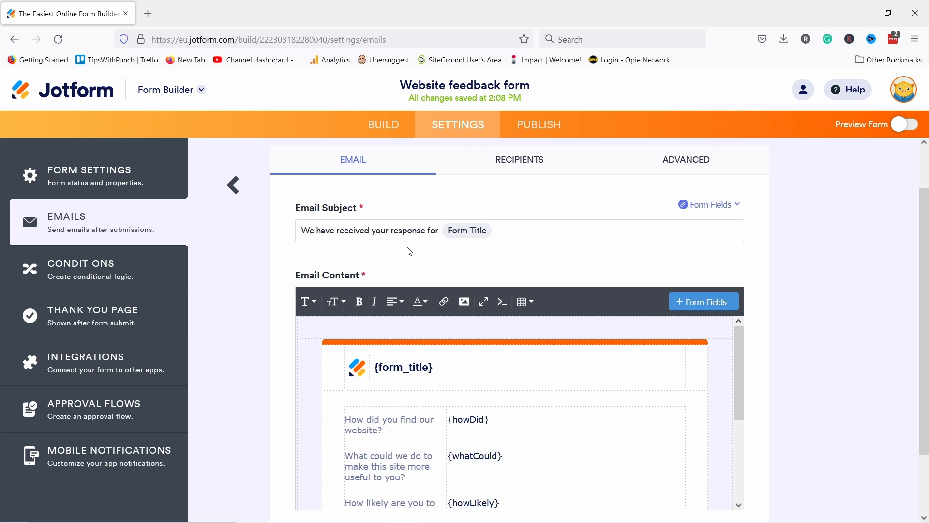
pyautogui.click(503, 166)
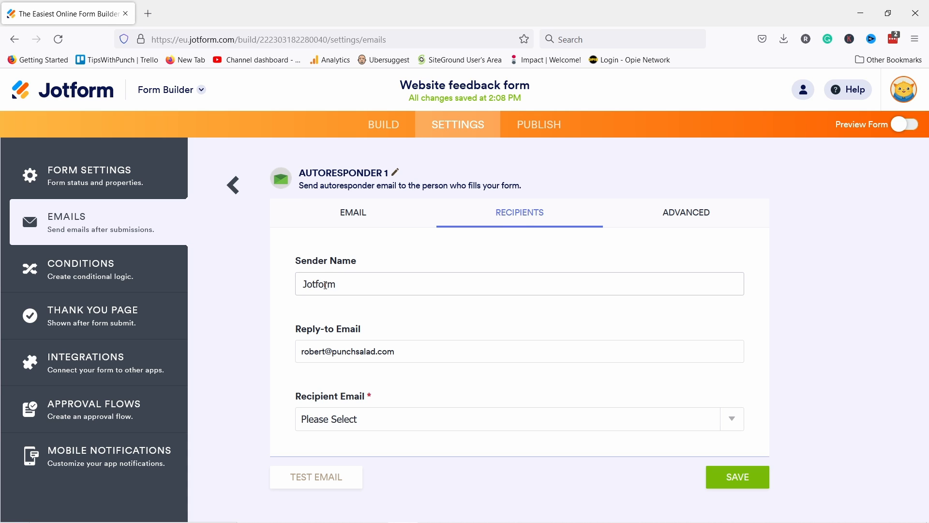
pyautogui.moveTo(349, 280); pyautogui.dragTo(265, 281)
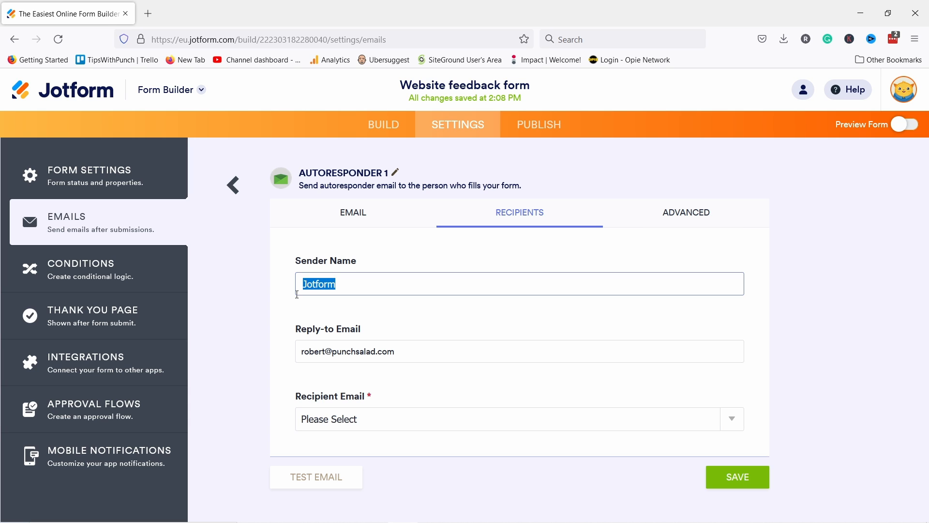
pyautogui.click(379, 421)
pyautogui.click(379, 422)
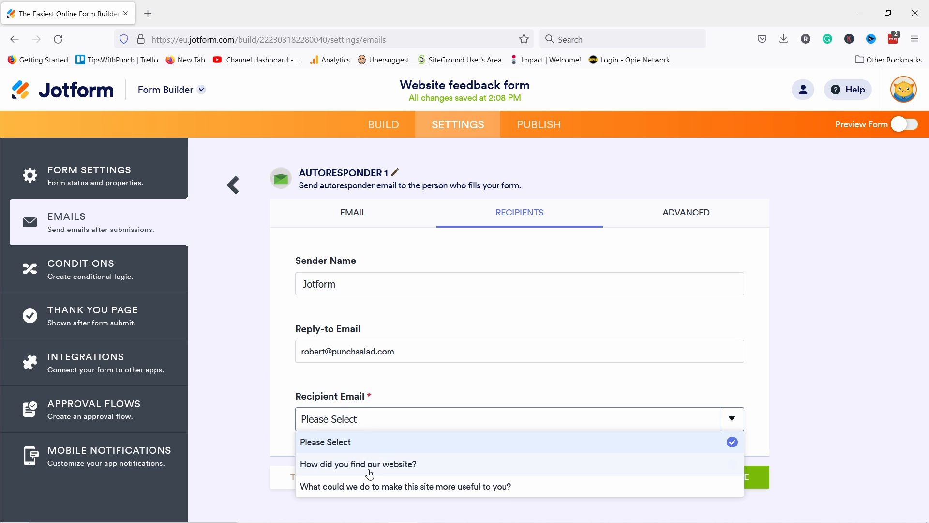
pyautogui.click(361, 421)
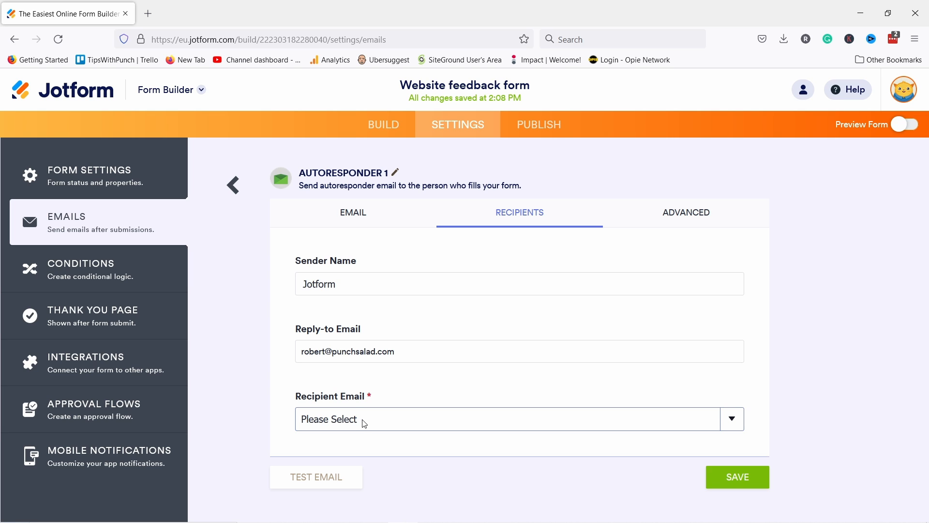
pyautogui.click(702, 212)
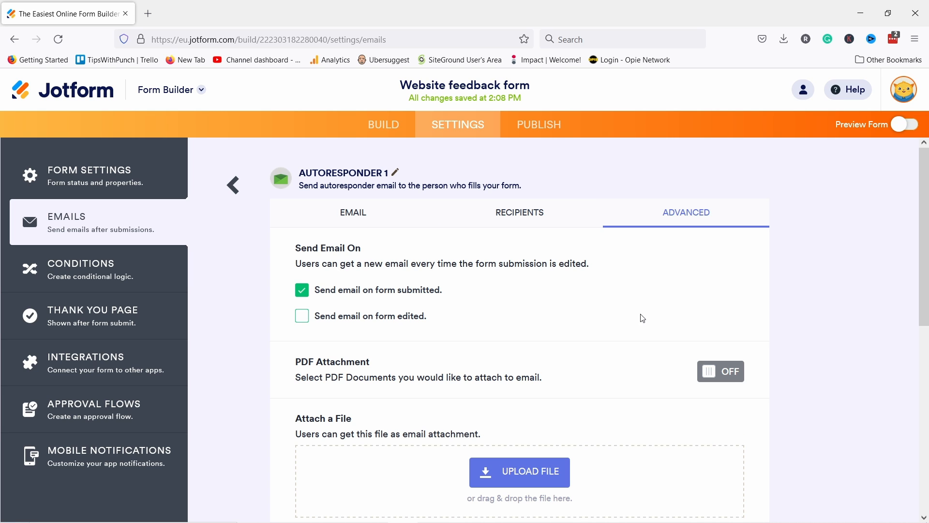
pyautogui.scroll(-3, 515, 287)
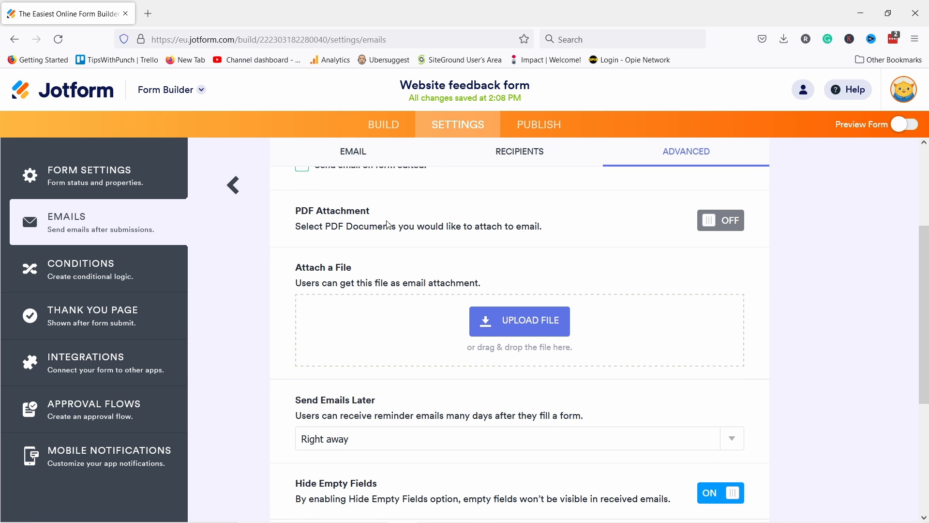
pyautogui.scroll(-1, 389, 225)
pyautogui.scroll(2, 369, 270)
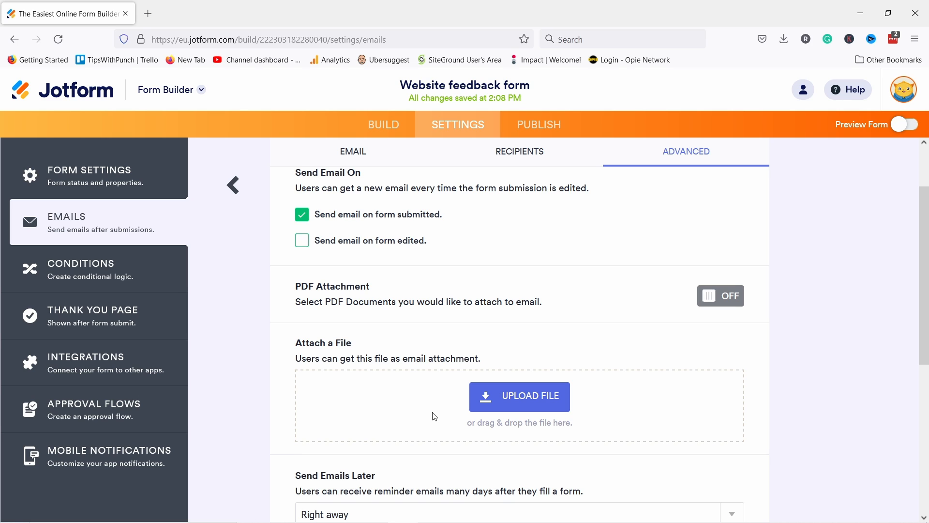
pyautogui.scroll(2, 461, 339)
pyautogui.scroll(-6, 469, 328)
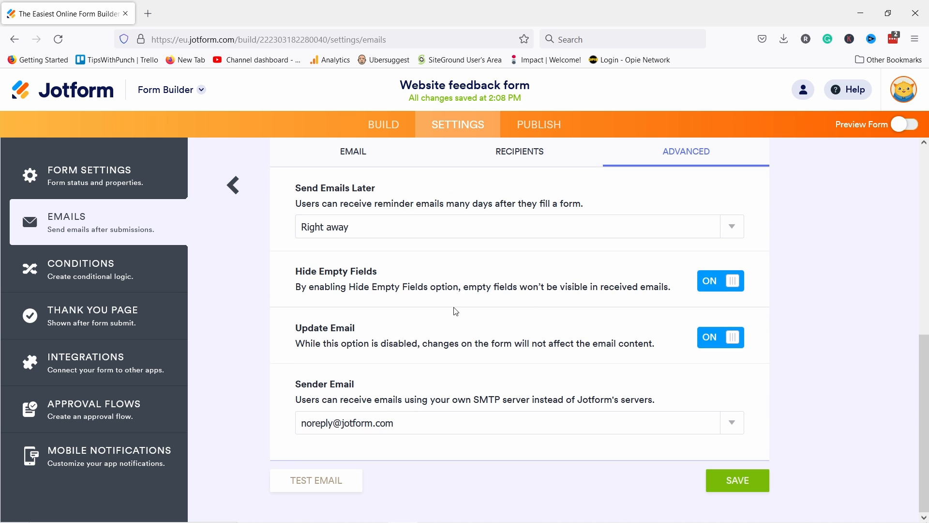
pyautogui.click(730, 483)
pyautogui.moveTo(415, 351)
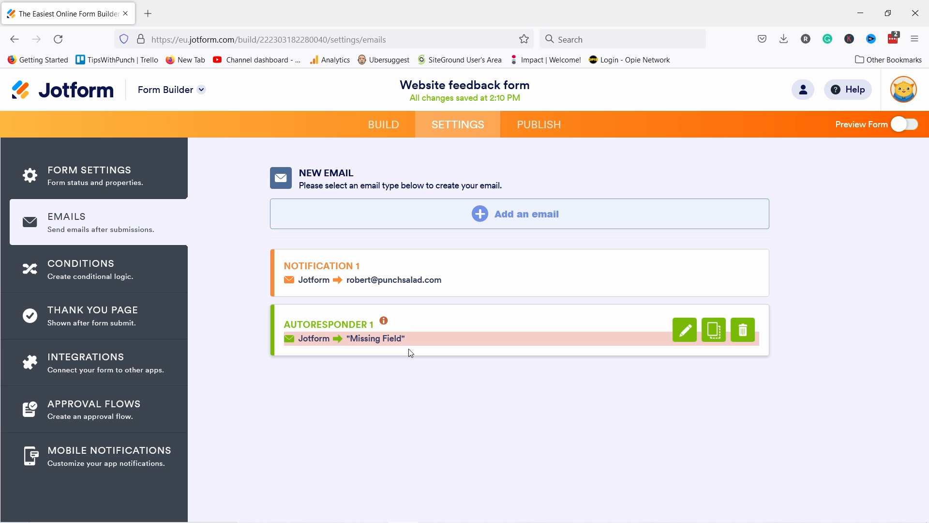
# Step: Delete Autoresponder 1 and go to the Conditions settings
pyautogui.click(744, 334)
pyautogui.click(499, 326)
pyautogui.click(111, 274)
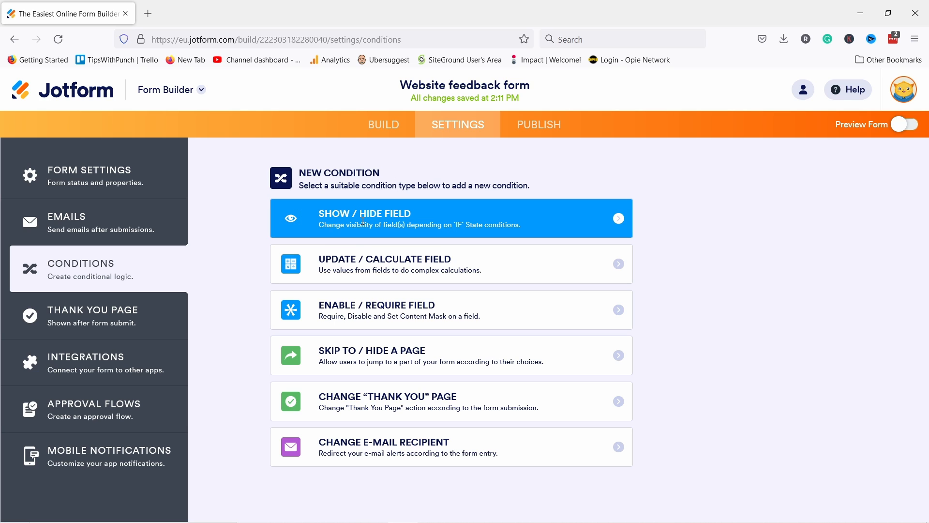
# Step: Add a Phone field from the Basic elements directly below the rating question
pyautogui.click(384, 126)
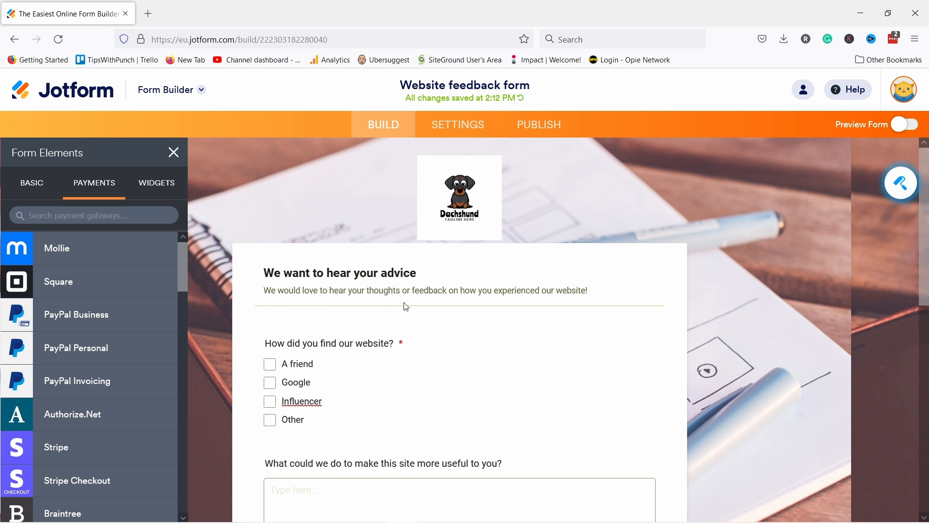
pyautogui.click(32, 184)
pyautogui.scroll(-5, 332, 329)
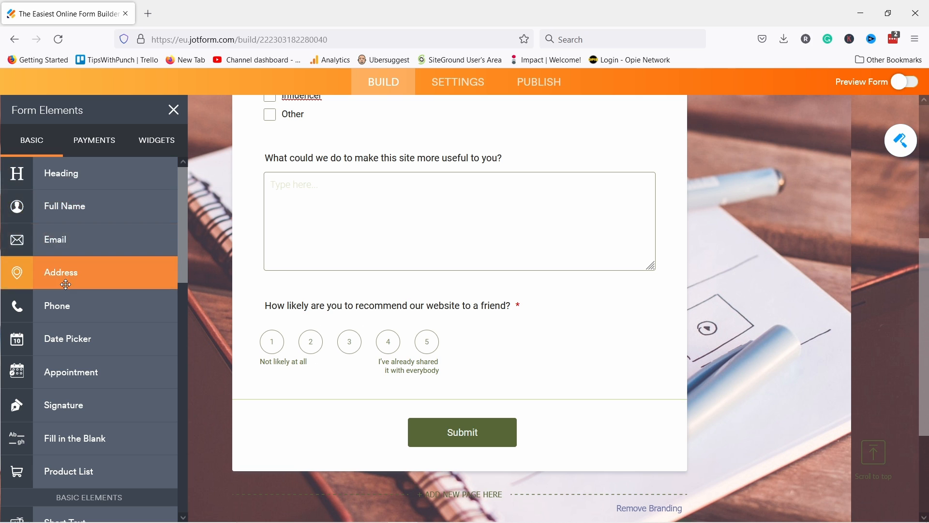
pyautogui.moveTo(53, 297); pyautogui.dragTo(334, 344)
pyautogui.moveTo(370, 453); pyautogui.dragTo(347, 413)
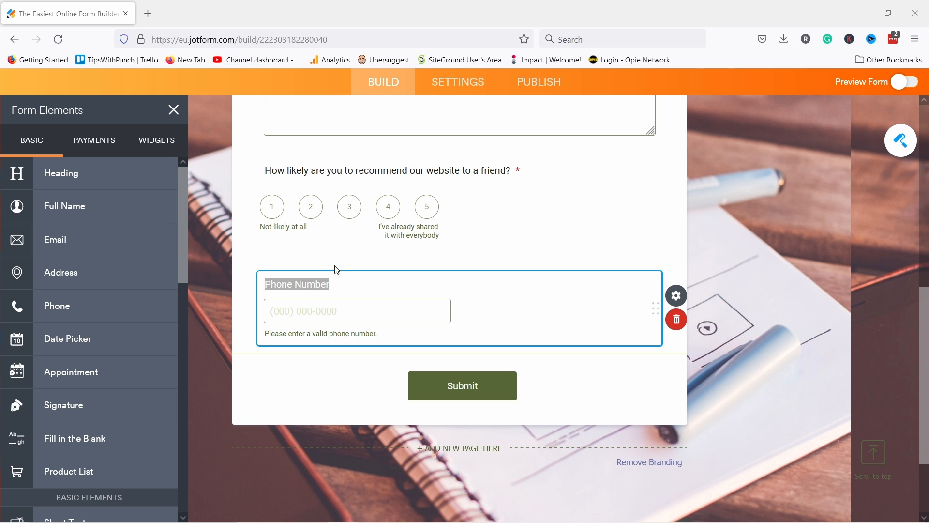
# Step: Replace the phone field's label with the pasted apology message asking for a phone number
pyautogui.click(303, 285)
pyautogui.write('Sorry to hear that your experience hasn’t been great. We would like to make it up to you, please leave your phone number so our customer care representative can reach you and fix the situation.')
pyautogui.hotkey('ctrl', 'a')
pyautogui.write('Sorry to hear that your experience hasn’t been great. We would like to make it up to you, please leave your phone number so our customer care representative can reach you and fix the situation.')
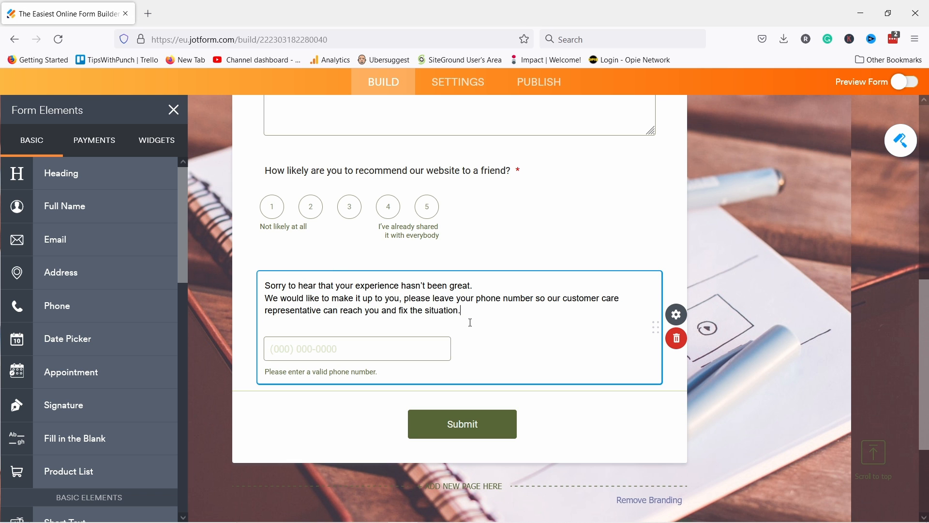
pyautogui.click(288, 305)
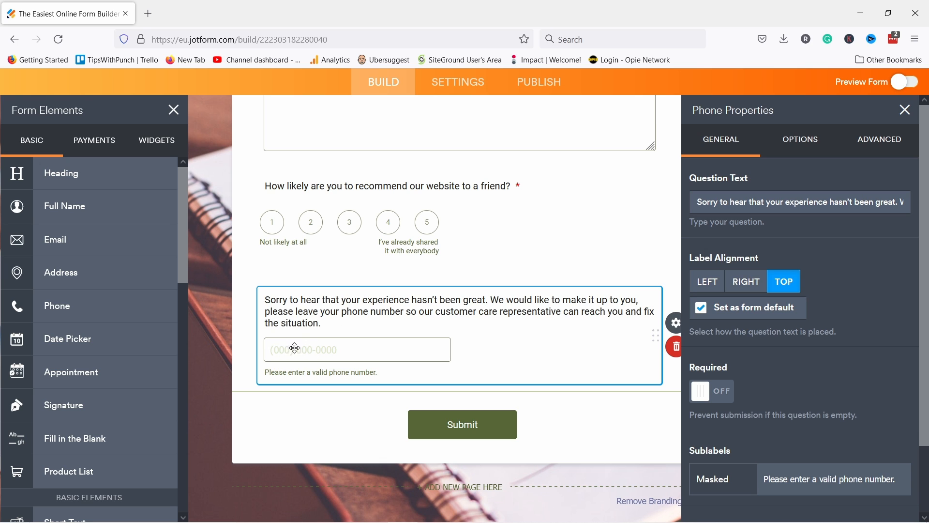
pyautogui.click(452, 86)
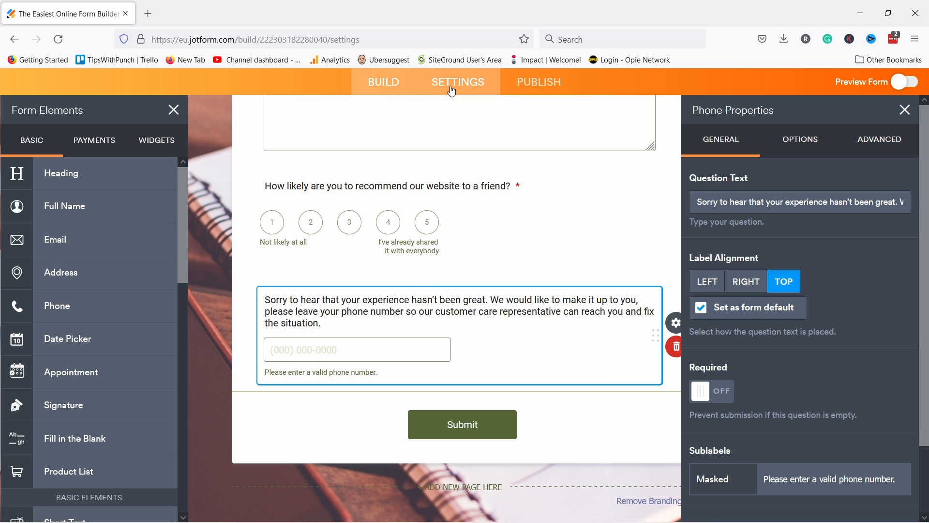
# Step: Start a Show/Hide Field condition: IF question 4 rating is Less Than value 3
pyautogui.click(121, 271)
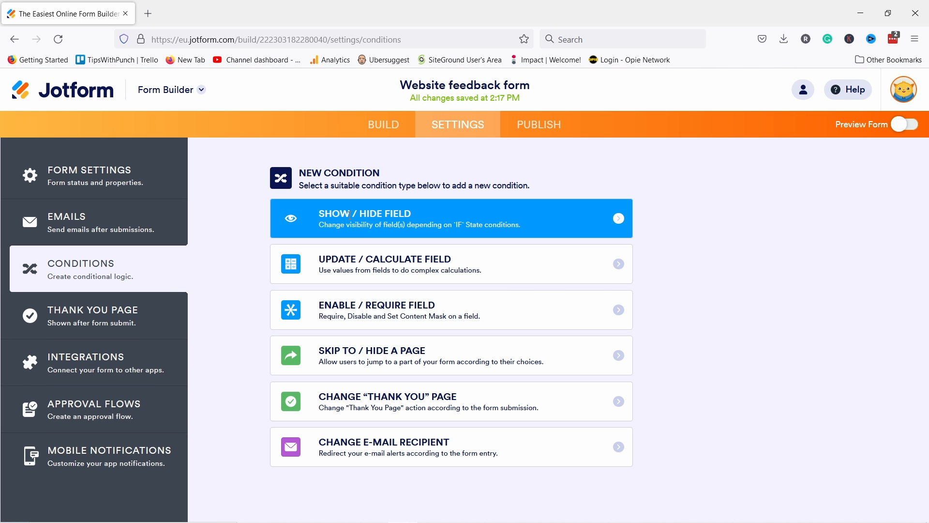
pyautogui.click(401, 216)
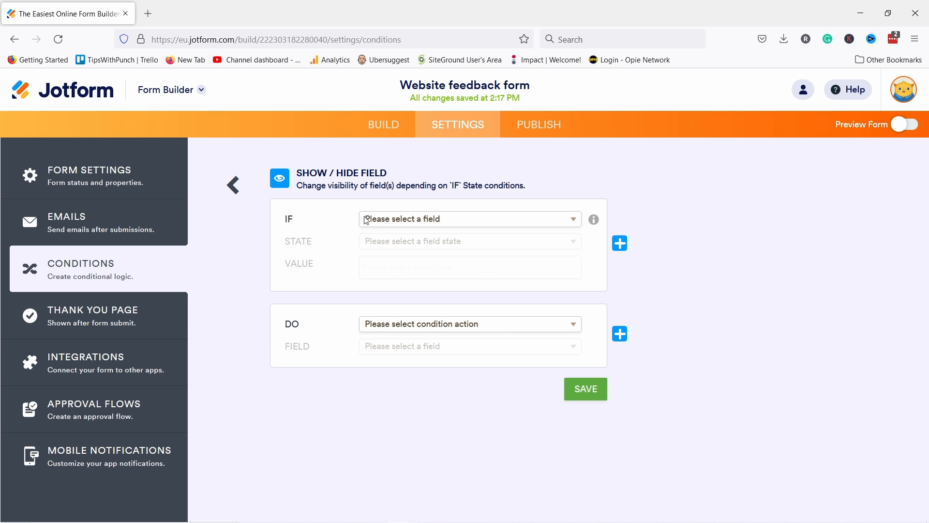
pyautogui.click(389, 223)
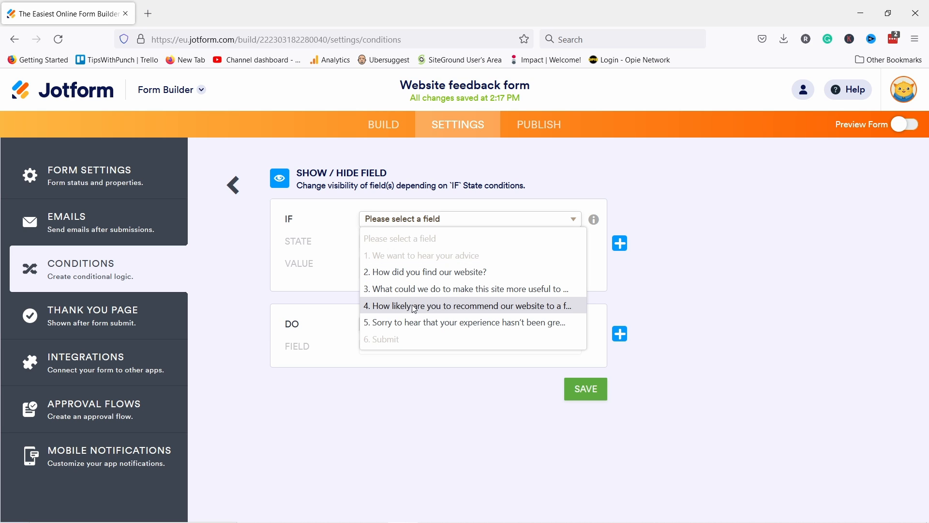
pyautogui.click(433, 309)
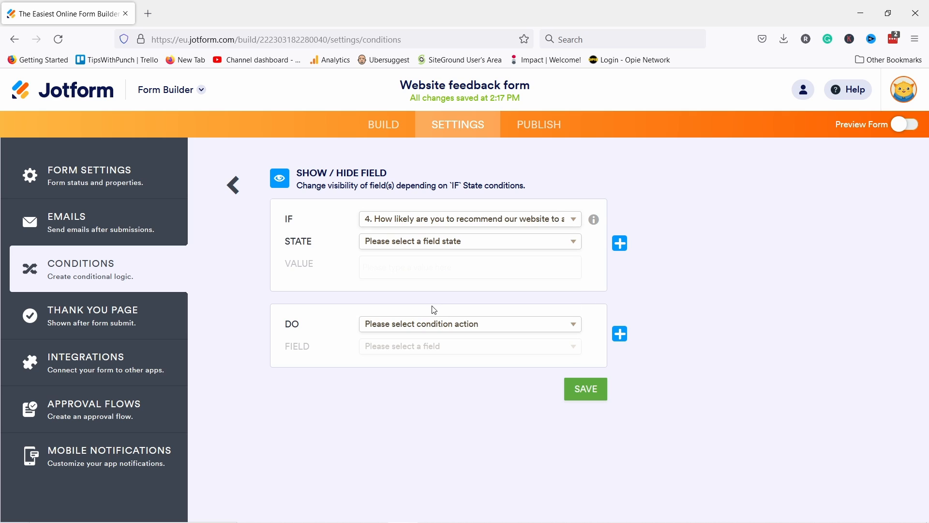
pyautogui.click(406, 242)
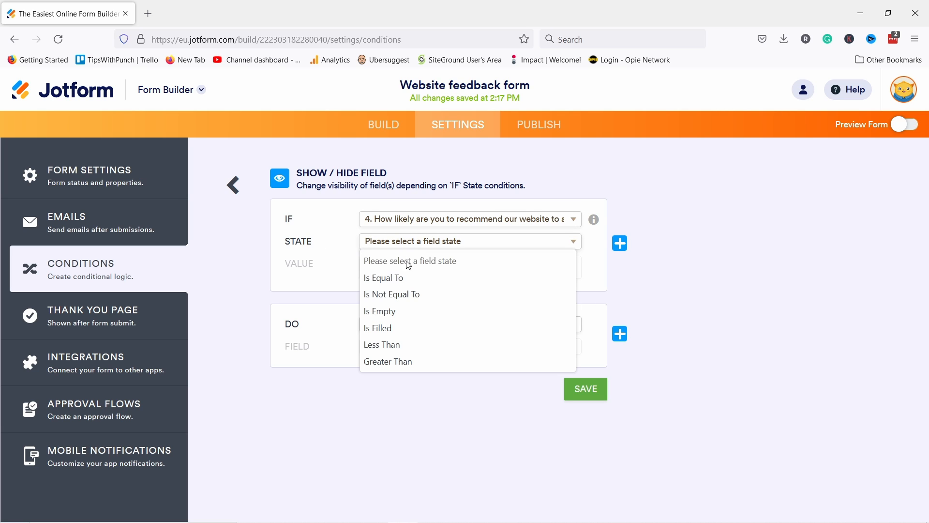
pyautogui.click(402, 345)
pyautogui.click(381, 264)
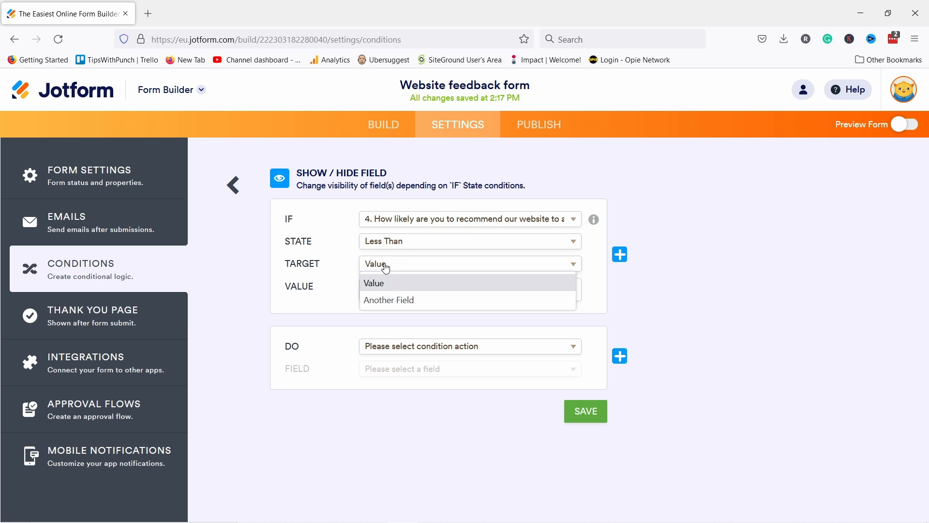
pyautogui.click(383, 285)
pyautogui.write('3')
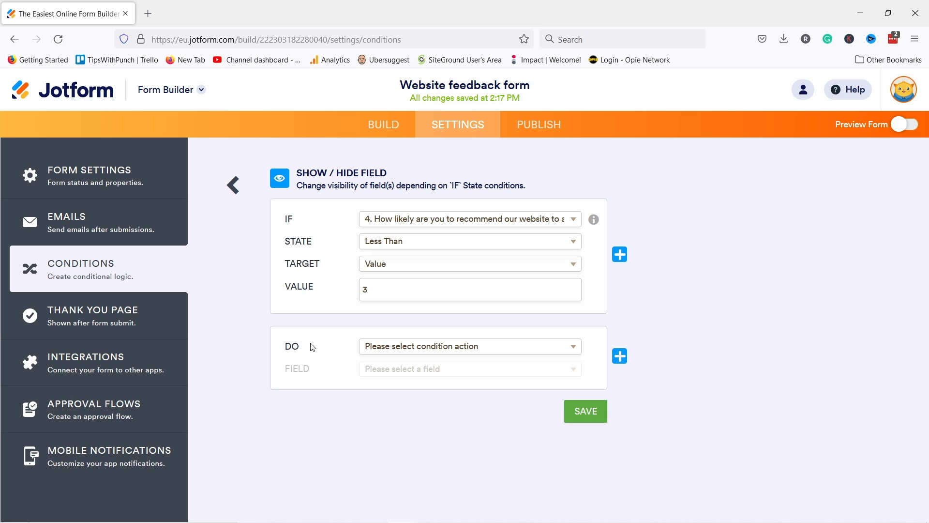
# Step: Set the condition to Show the apology phone question 5, save it, and preview the form
pyautogui.click(410, 348)
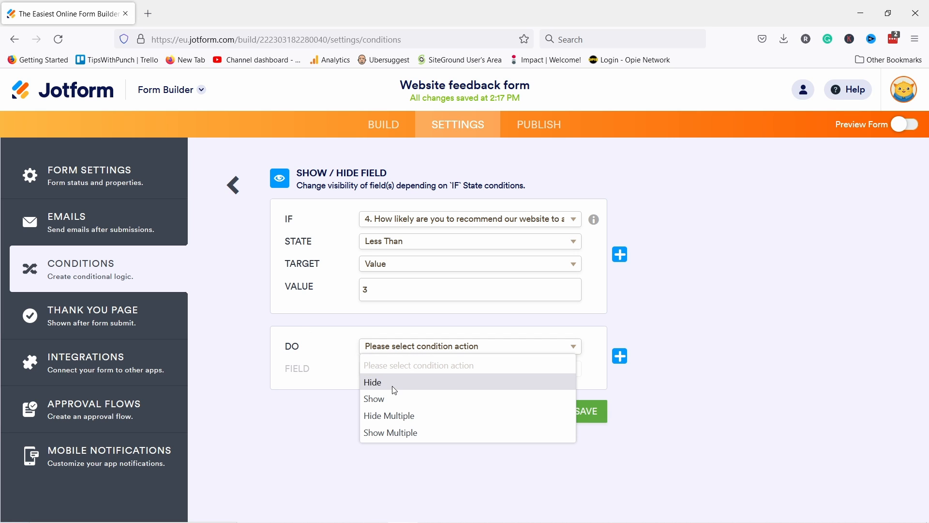
pyautogui.click(394, 400)
pyautogui.click(383, 371)
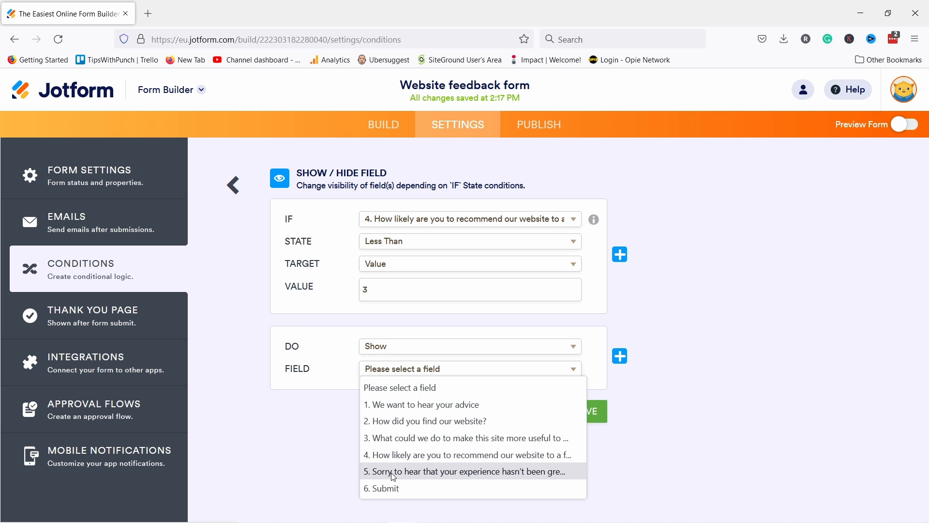
pyautogui.click(479, 472)
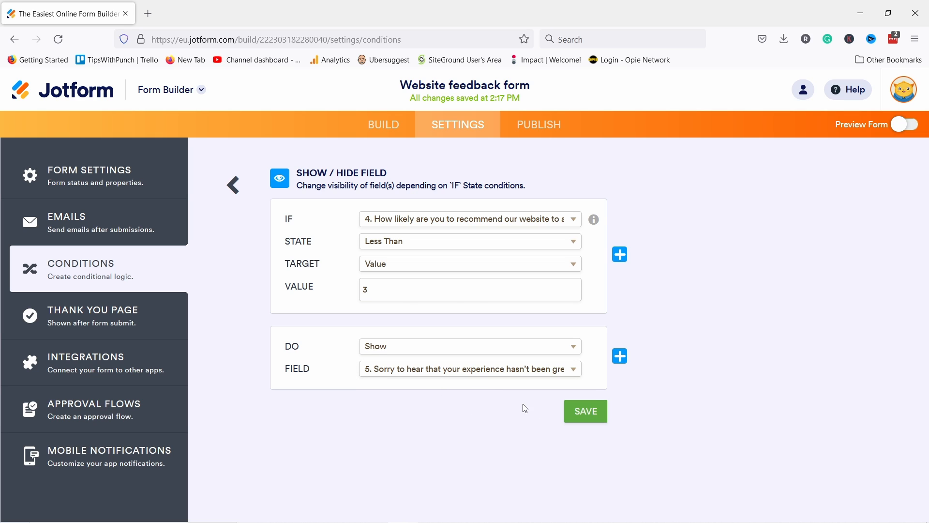
pyautogui.click(584, 411)
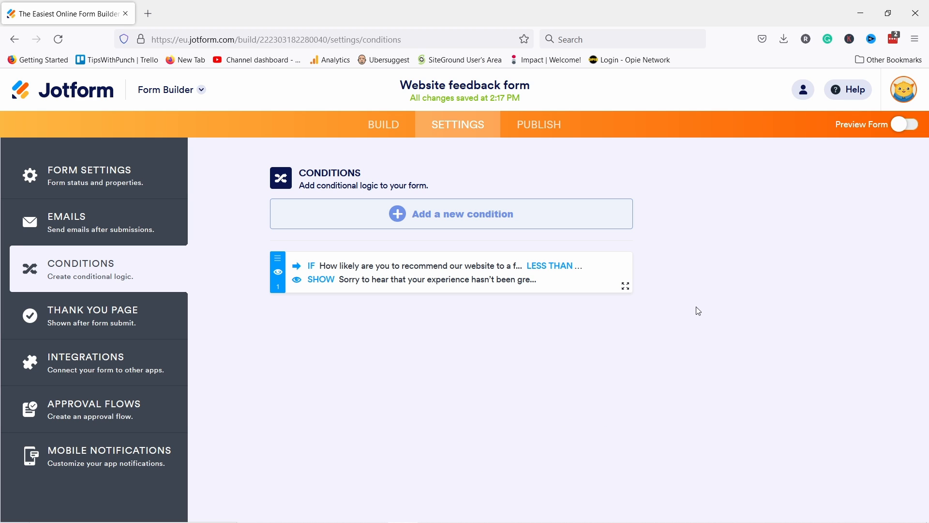
pyautogui.click(900, 127)
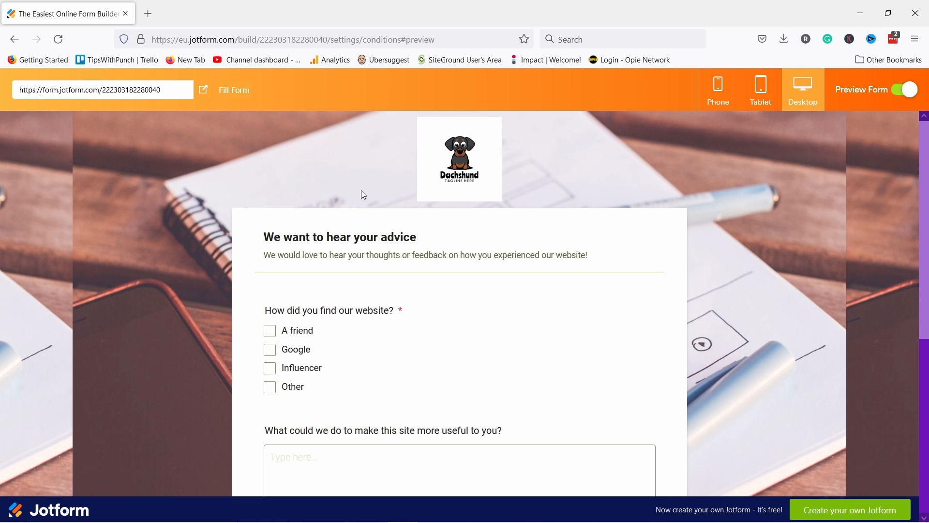
# Step: Answer 'A friend' as referral and type 'Blabla' for the improvement question
pyautogui.scroll(-3, 300, 194)
pyautogui.click(270, 203)
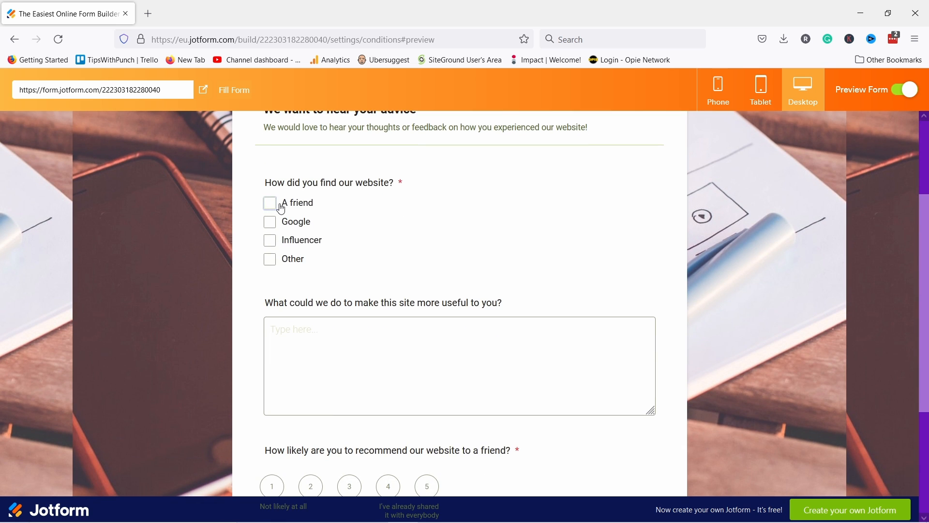
pyautogui.click(334, 374)
pyautogui.write('Blabla')
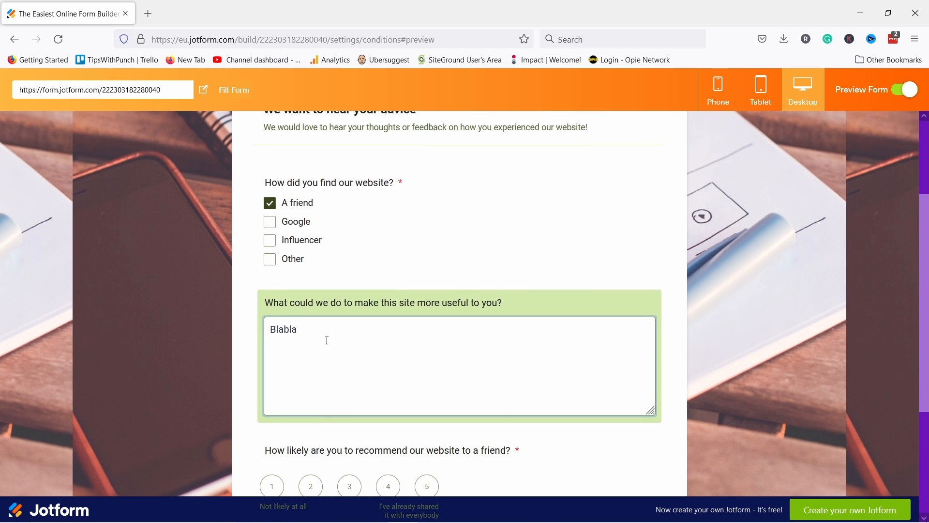
# Step: Rate the website 2 to reveal the phone question, enter a phone number, and submit
pyautogui.scroll(-3, 328, 341)
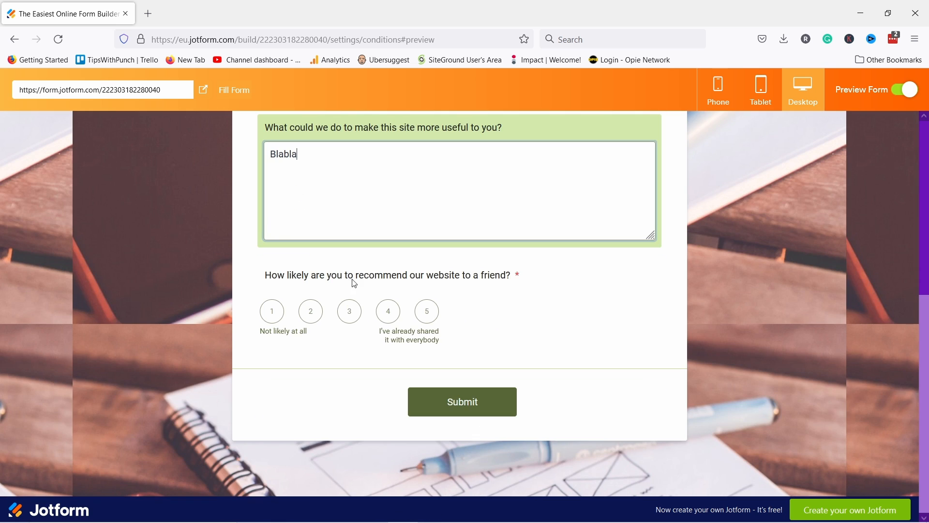
pyautogui.click(389, 312)
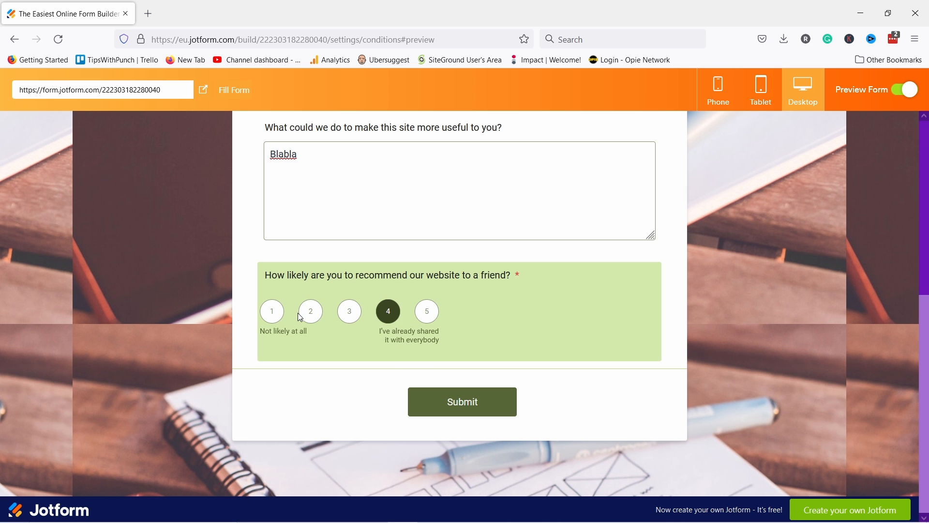
pyautogui.click(311, 312)
pyautogui.scroll(-2, 332, 389)
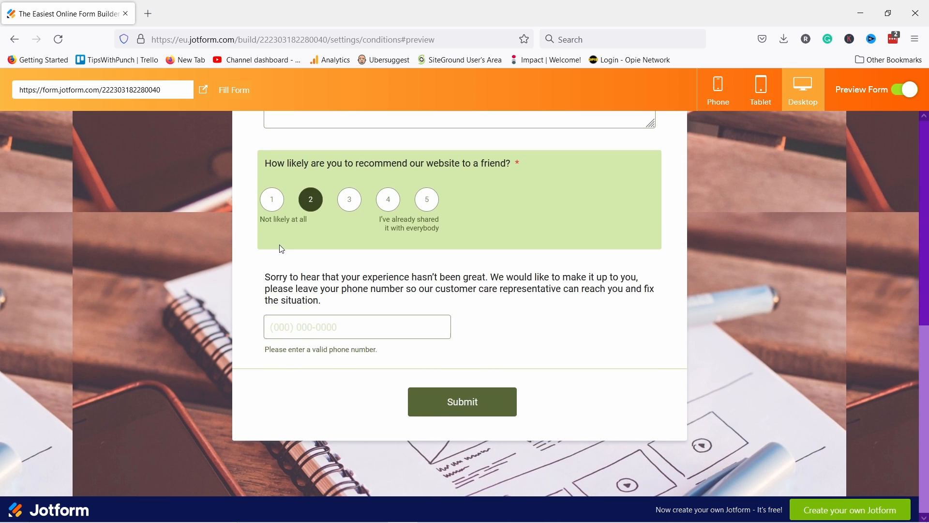
pyautogui.click(327, 331)
pyautogui.click(290, 327)
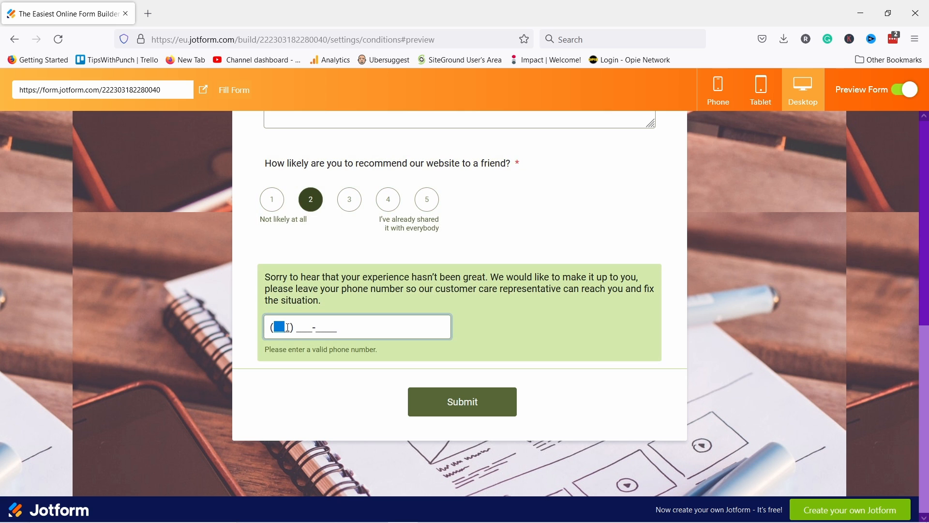
pyautogui.click(452, 411)
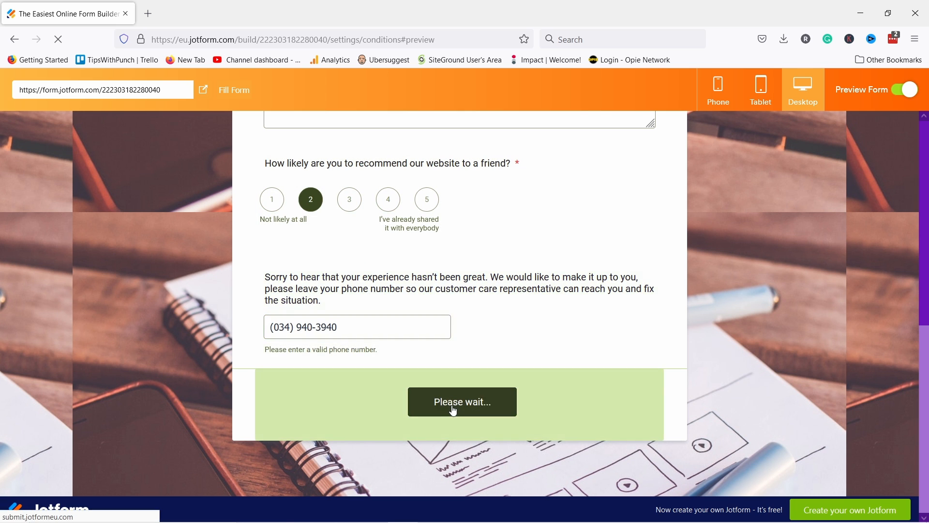
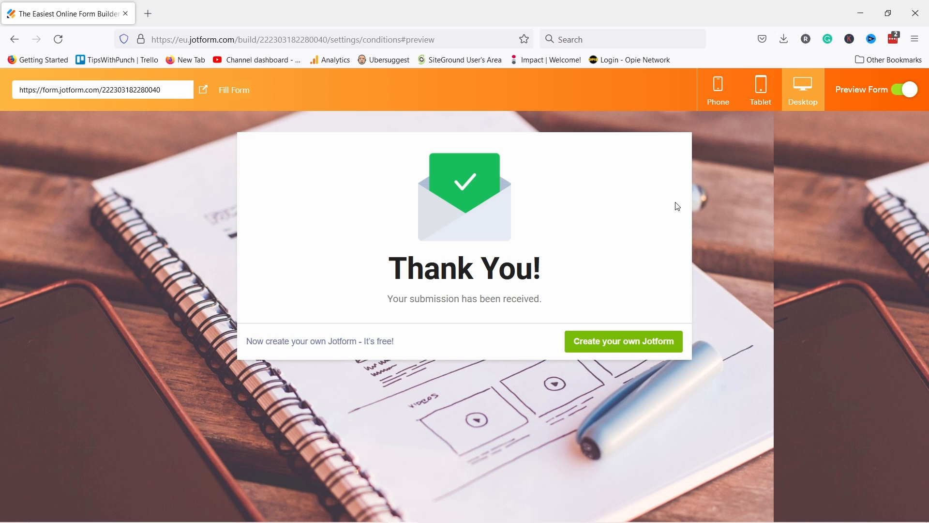
# Step: Exit the thank-you preview, dismiss the 'You've got responses!' notice, and open Thank You Page settings
pyautogui.click(904, 89)
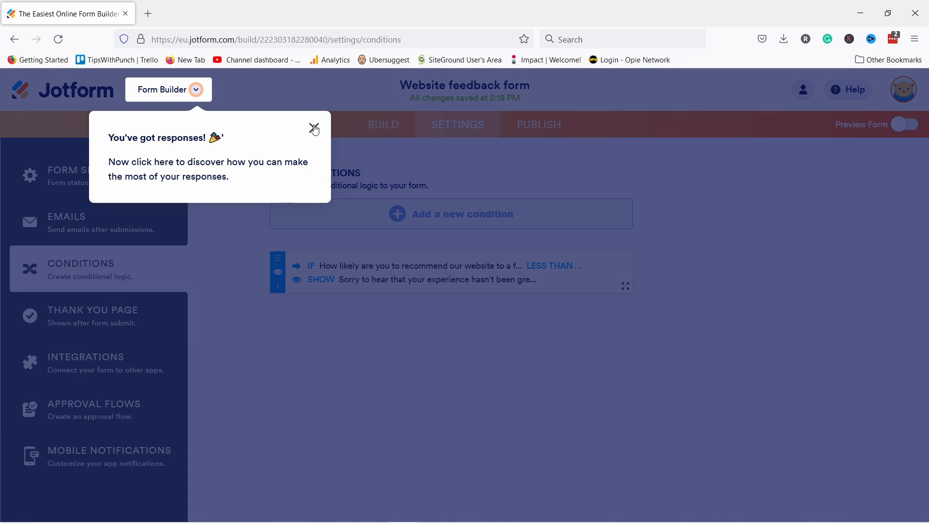
pyautogui.click(315, 128)
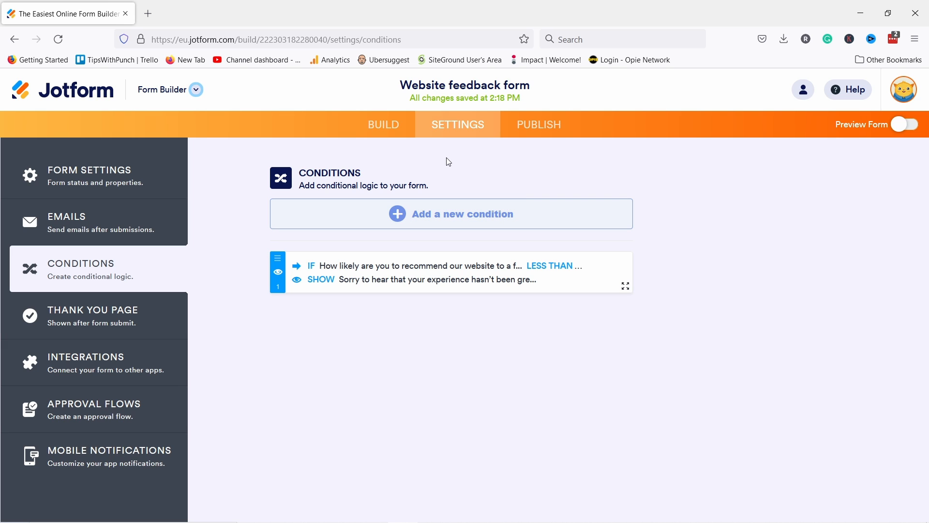
pyautogui.click(120, 330)
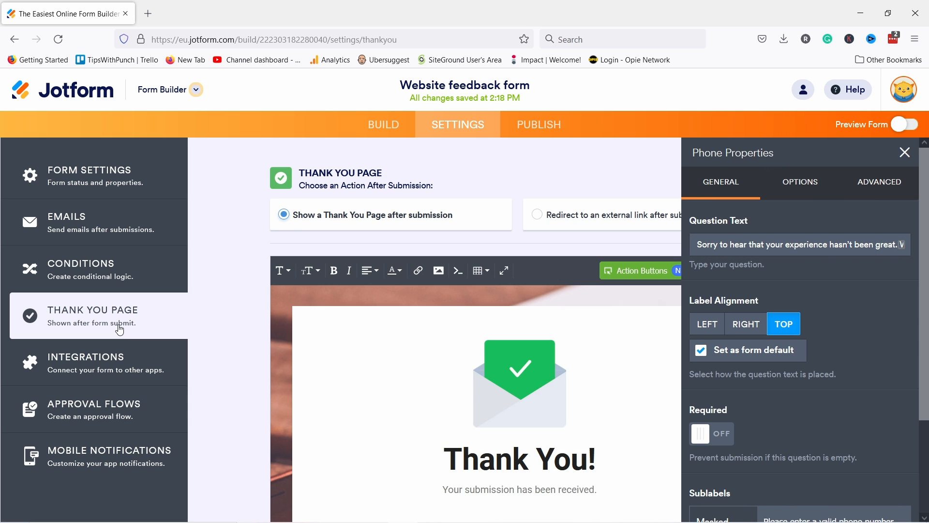
# Step: Close Phone Properties, try Redirect, then keep 'Show a Thank You Page after submission'
pyautogui.scroll(-2, 511, 303)
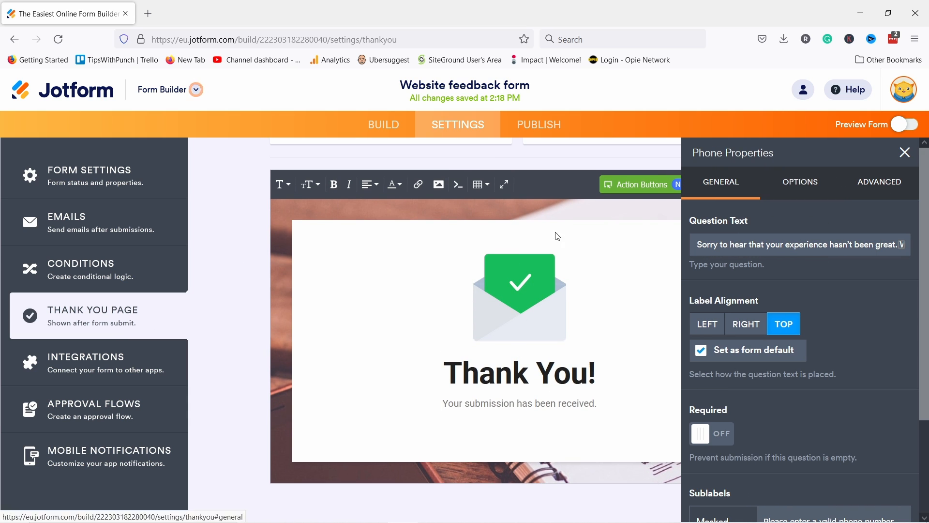
pyautogui.scroll(2, 383, 217)
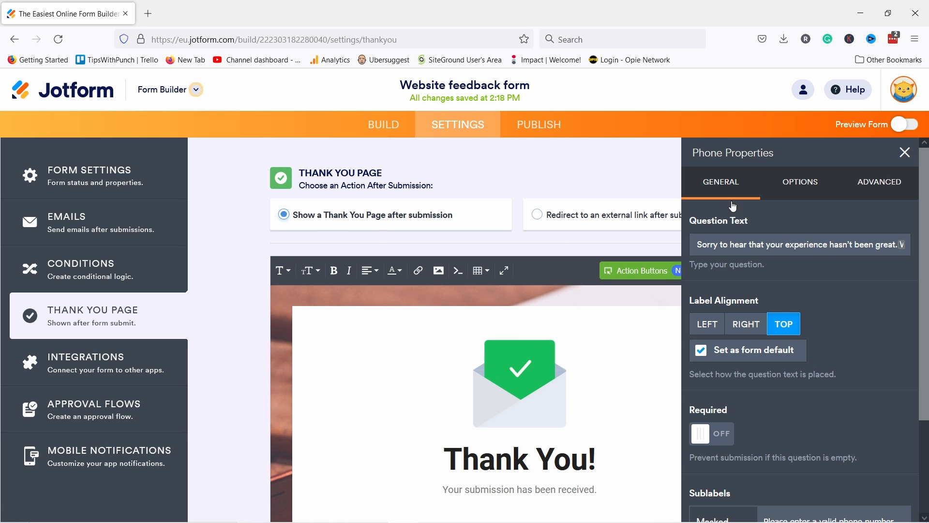
pyautogui.click(905, 153)
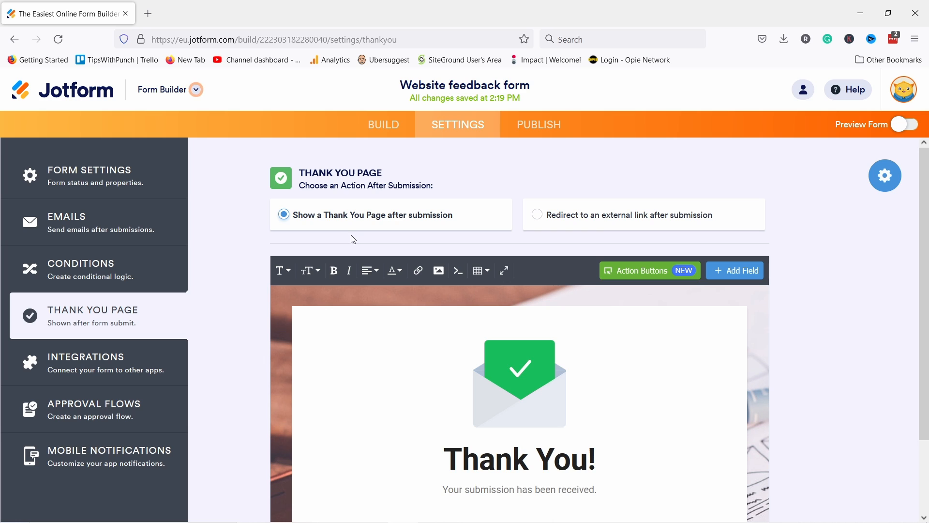
pyautogui.scroll(-2, 353, 239)
pyautogui.scroll(2, 593, 228)
pyautogui.click(538, 214)
pyautogui.click(324, 292)
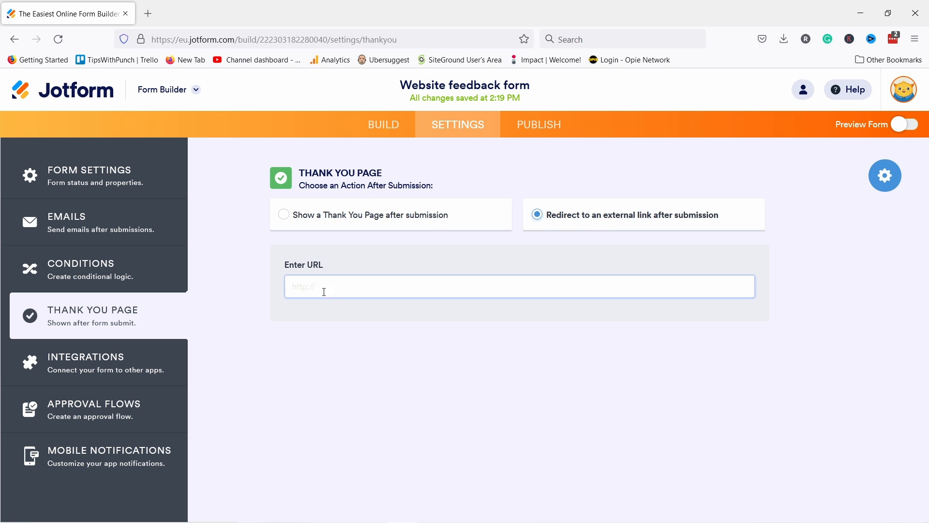
pyautogui.click(285, 214)
pyautogui.scroll(-2, 264, 217)
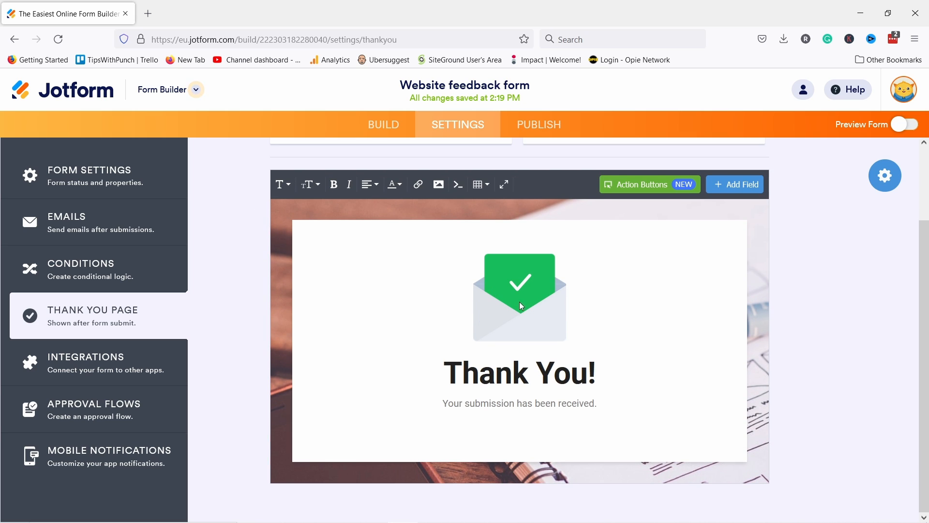
pyautogui.click(490, 423)
# Step: Replace 'Your submission has been received.' with a sentence thanking people for answering the survey
pyautogui.click(515, 405)
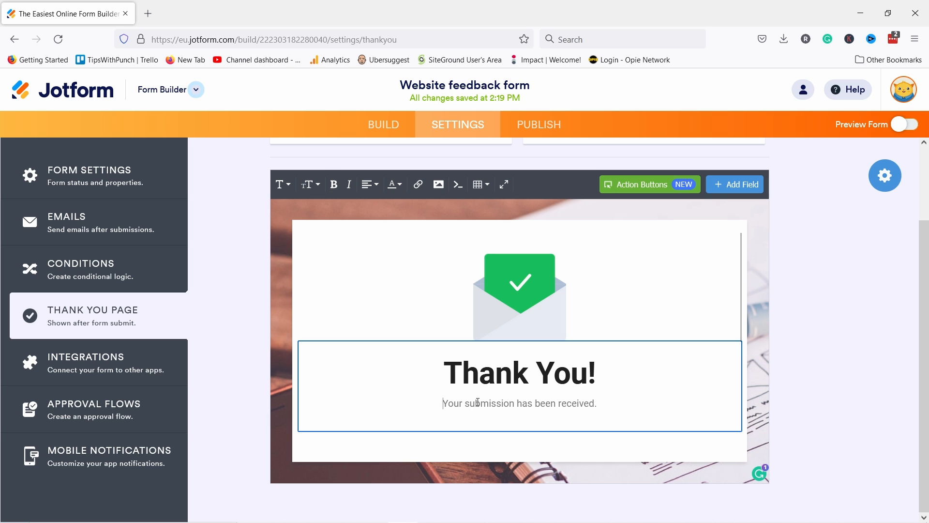
pyautogui.moveTo(442, 404); pyautogui.dragTo(602, 398)
pyautogui.write('Thank you for answering this Survey. Your feedback is highly appreciated!')
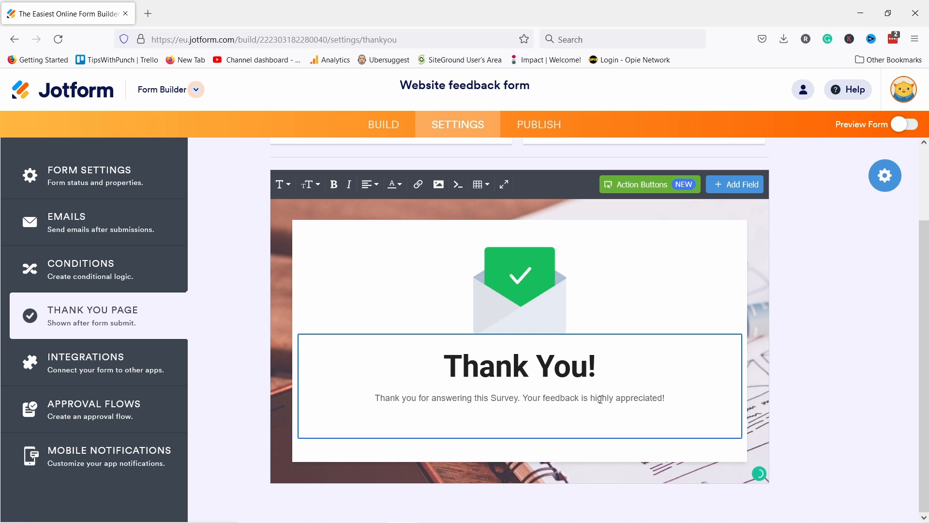
# Step: Swap the envelope image for the green thumbs-up from the Gallery
pyautogui.click(620, 295)
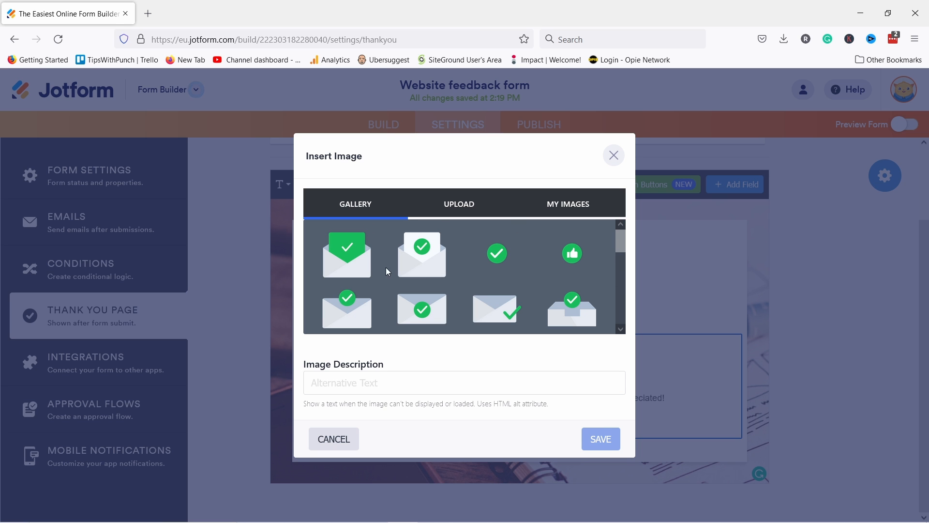
pyautogui.scroll(-3, 507, 286)
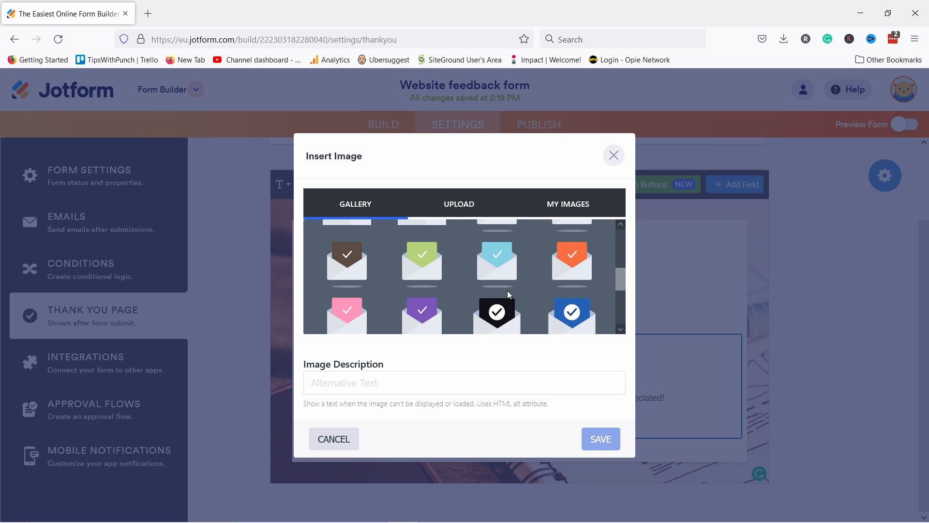
pyautogui.scroll(-5, 508, 292)
pyautogui.click(571, 260)
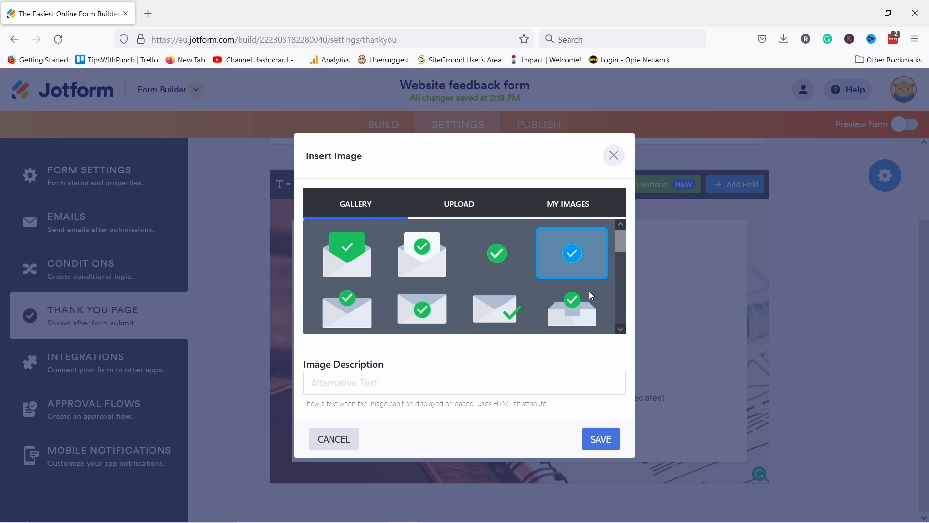
pyautogui.click(600, 439)
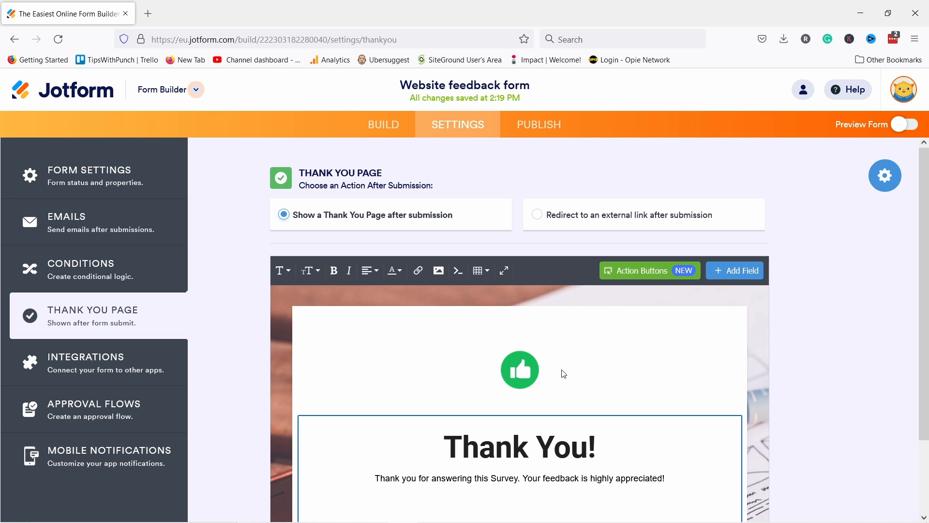
pyautogui.scroll(-3, 531, 326)
pyautogui.scroll(3, 535, 324)
pyautogui.scroll(-3, 540, 318)
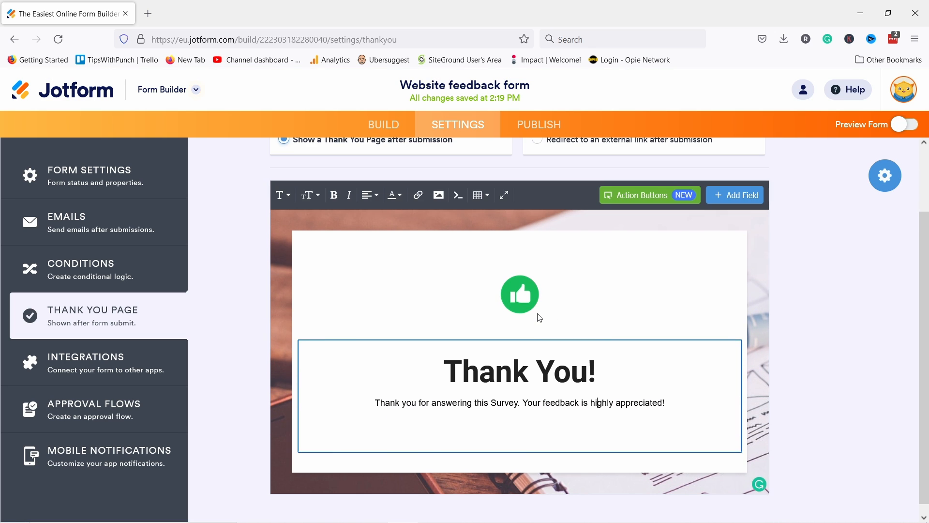
# Step: Choose the thank-you layout with the image left of the heading and message
pyautogui.click(886, 176)
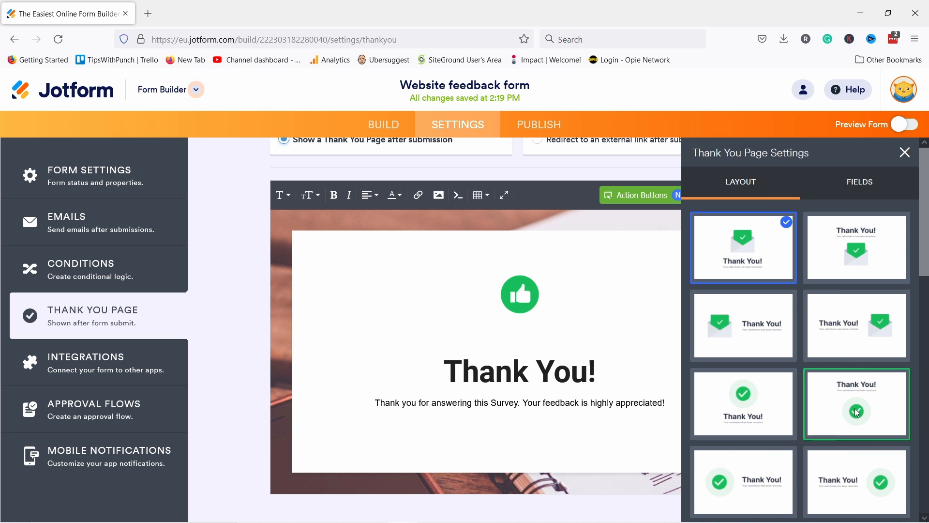
pyautogui.click(722, 348)
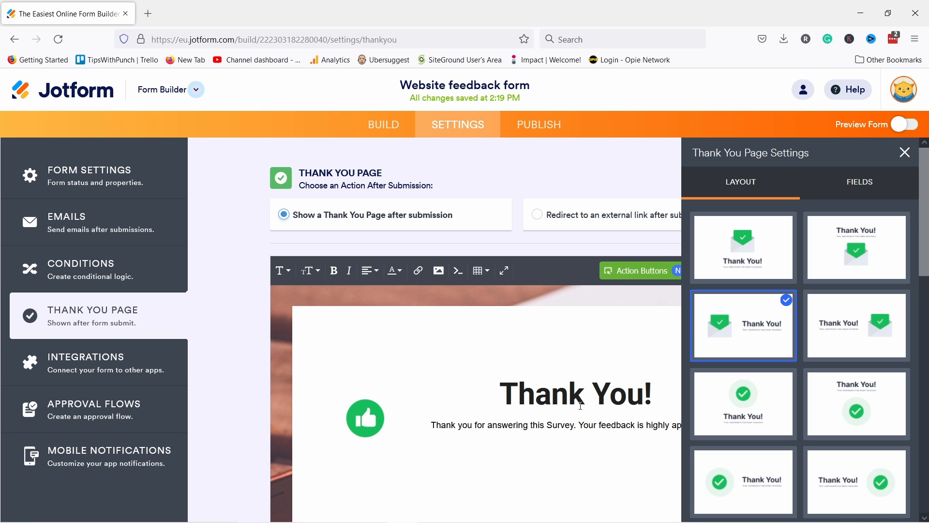
pyautogui.scroll(-2, 576, 412)
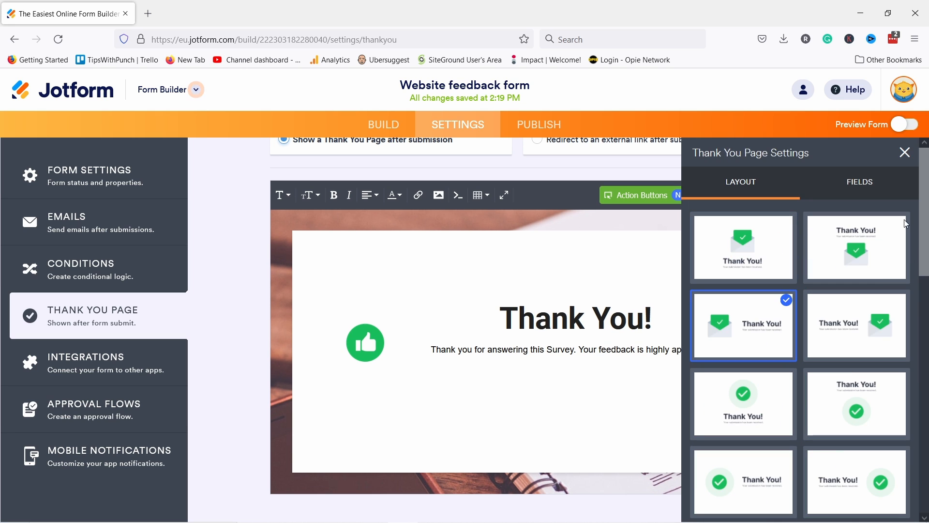
pyautogui.click(877, 190)
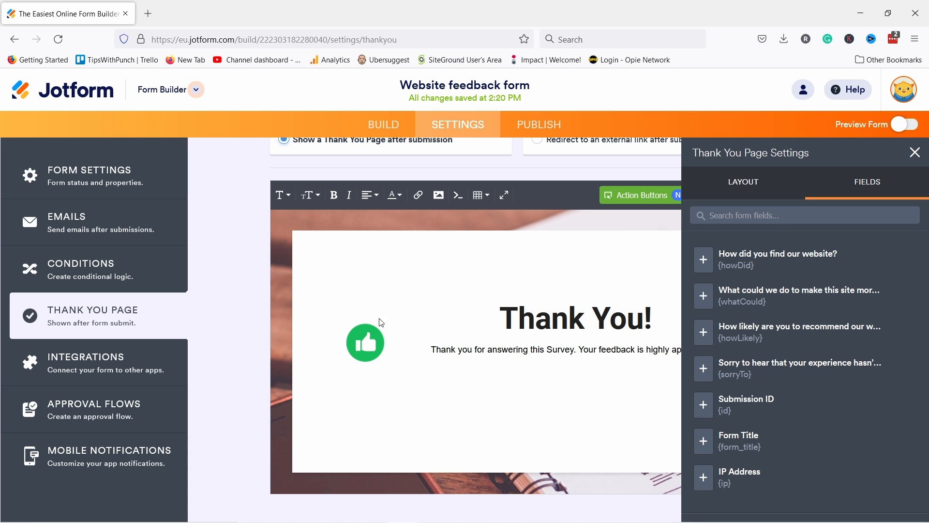
pyautogui.click(756, 186)
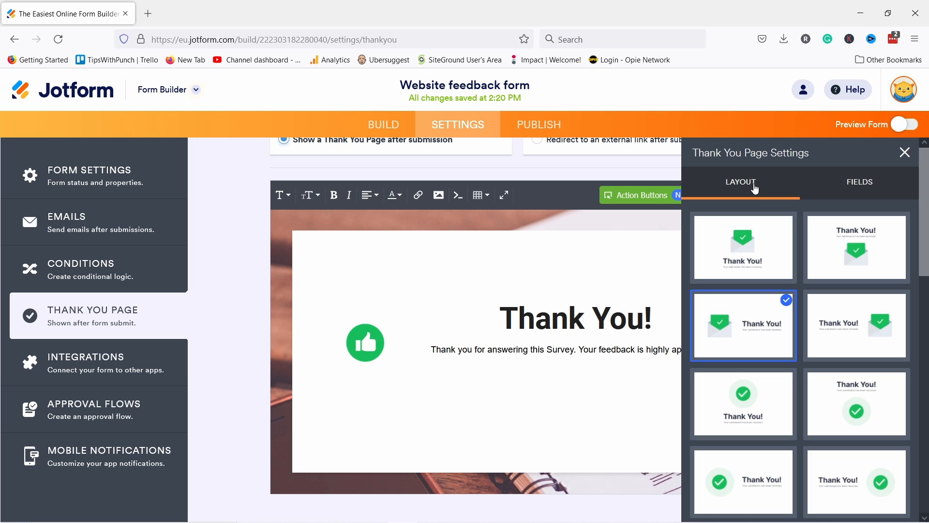
pyautogui.click(904, 152)
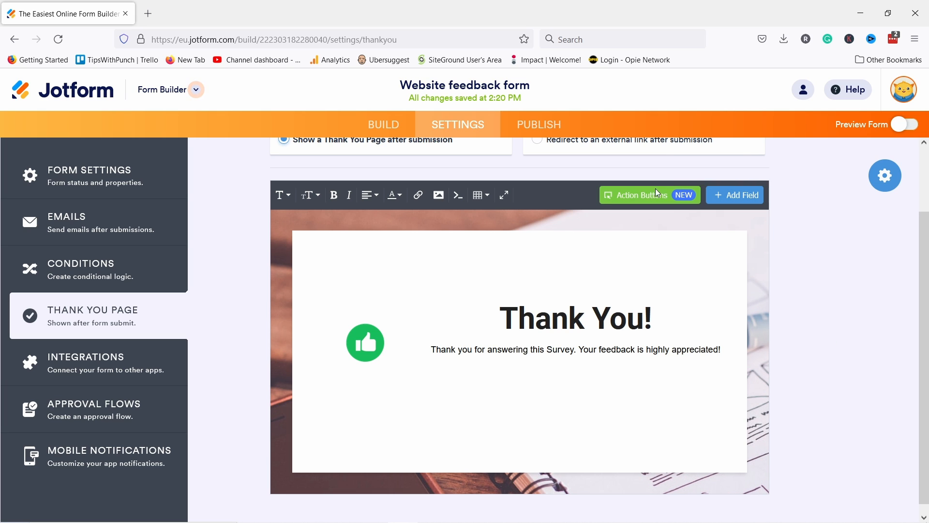
pyautogui.click(646, 196)
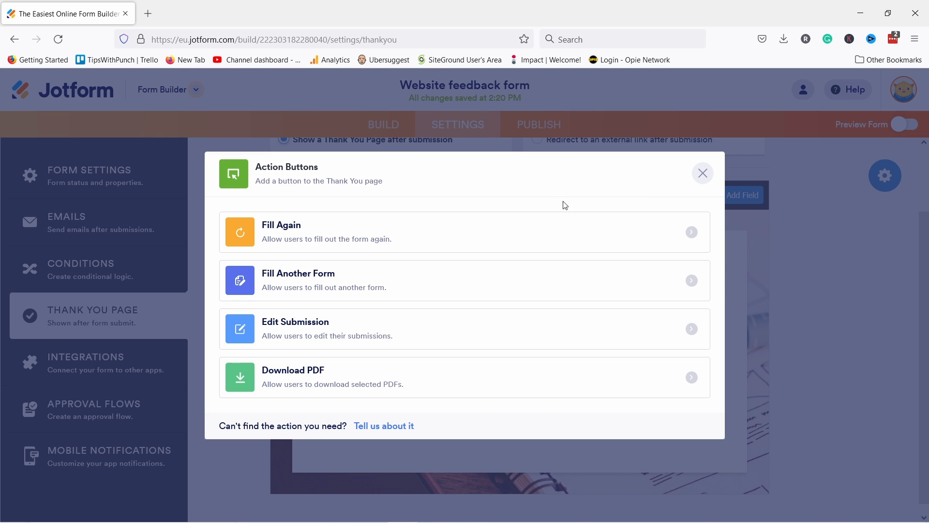
# Step: Add a Download PDF action button that offers the Default Document
pyautogui.click(286, 376)
pyautogui.click(287, 269)
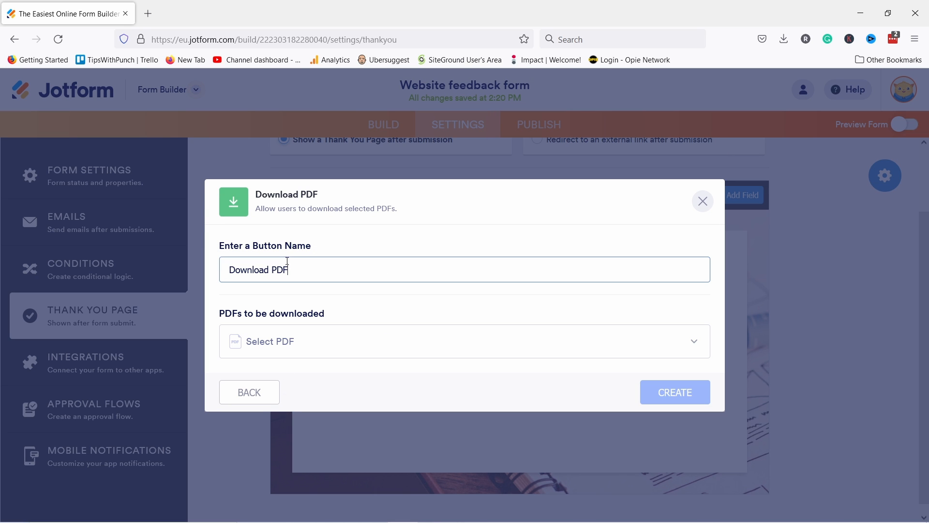
pyautogui.click(273, 348)
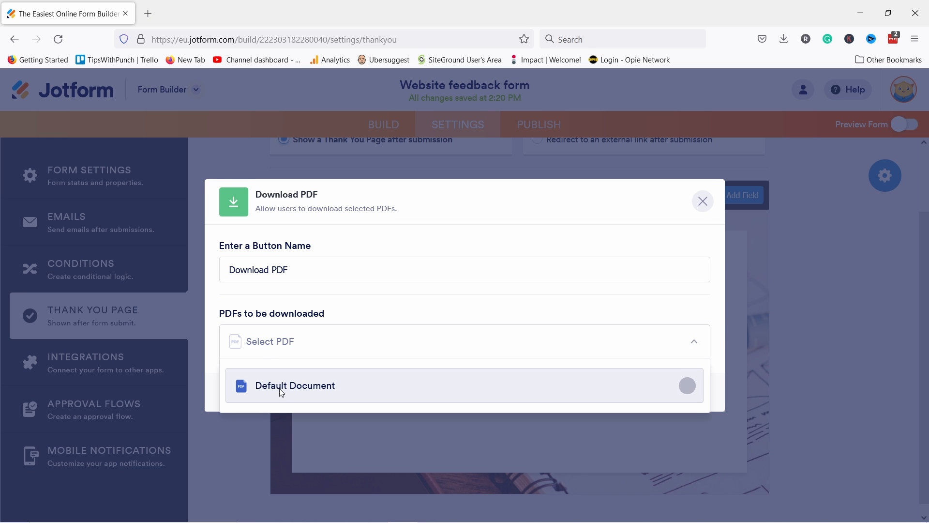
pyautogui.click(255, 386)
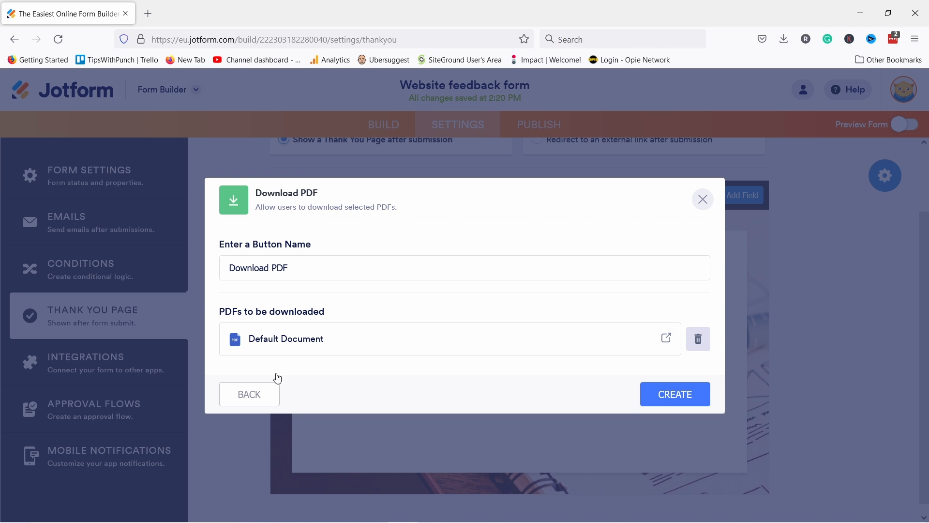
pyautogui.press('Return')
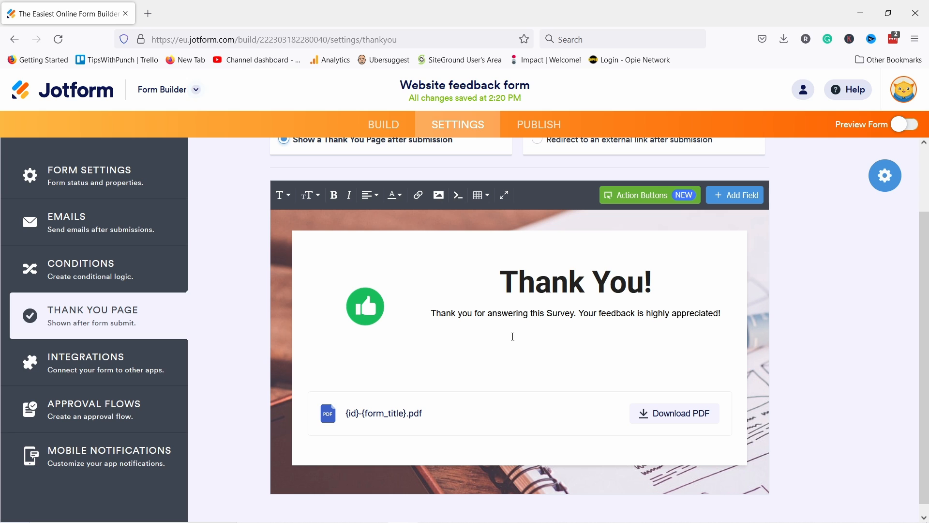
pyautogui.click(99, 367)
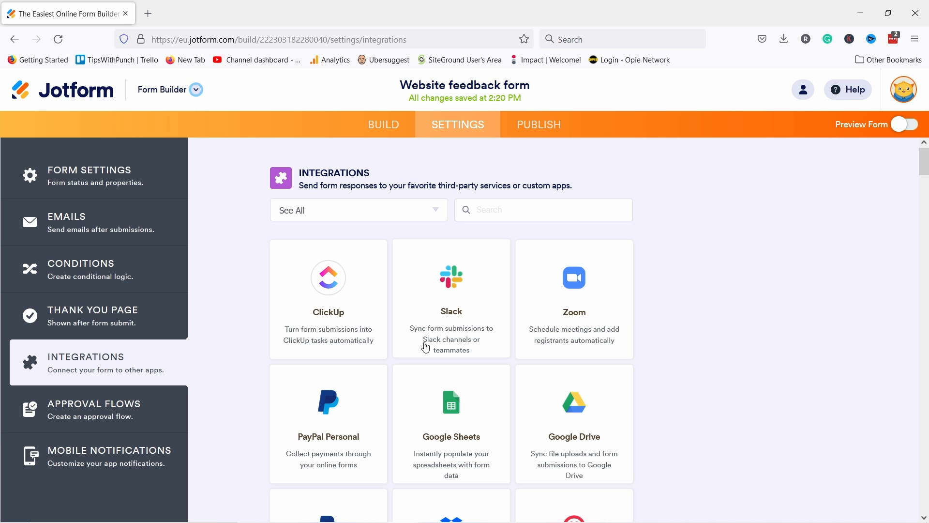
# Step: Browse the available integrations, then open the Approval Flows settings
pyautogui.scroll(-20, 608, 278)
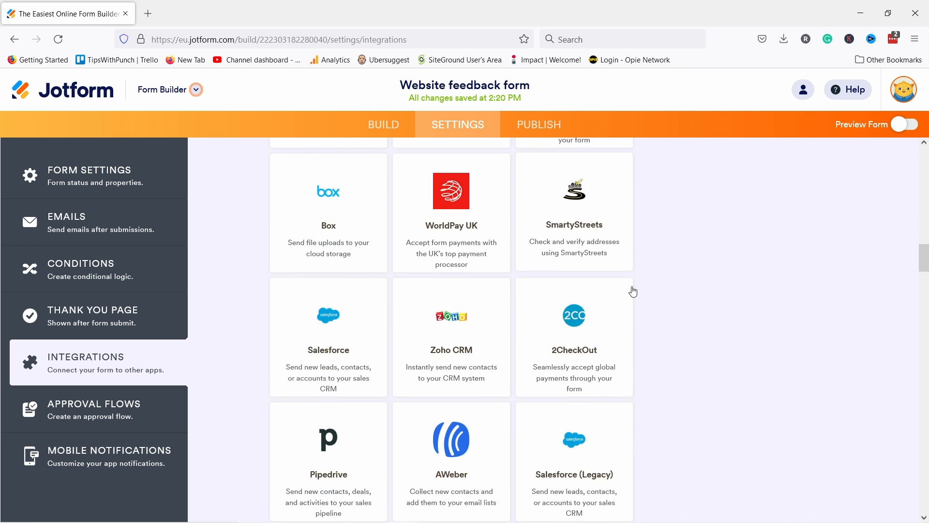
pyautogui.scroll(-20, 649, 288)
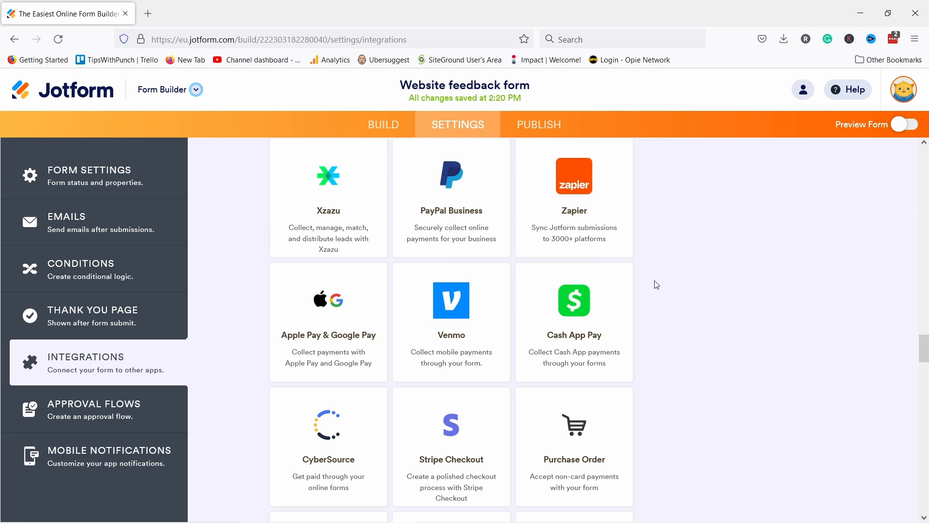
pyautogui.scroll(10, 639, 300)
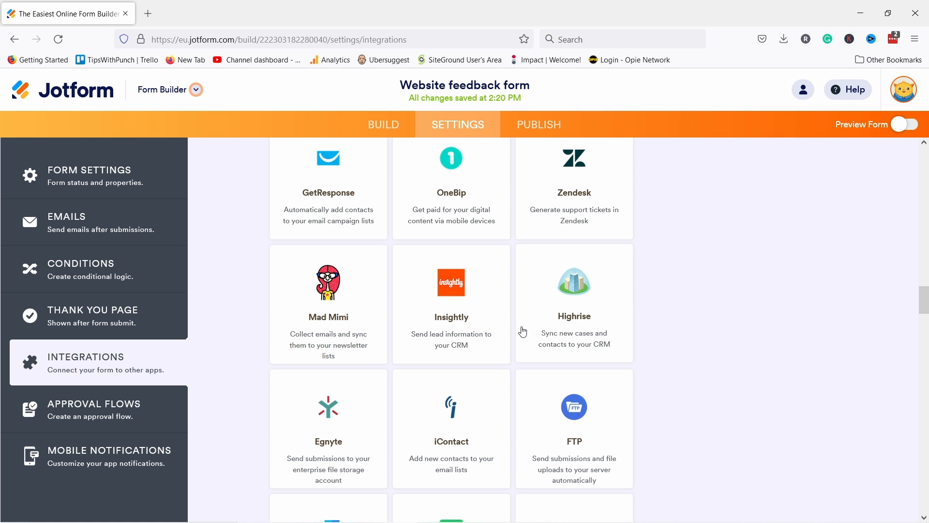
pyautogui.scroll(3, 523, 332)
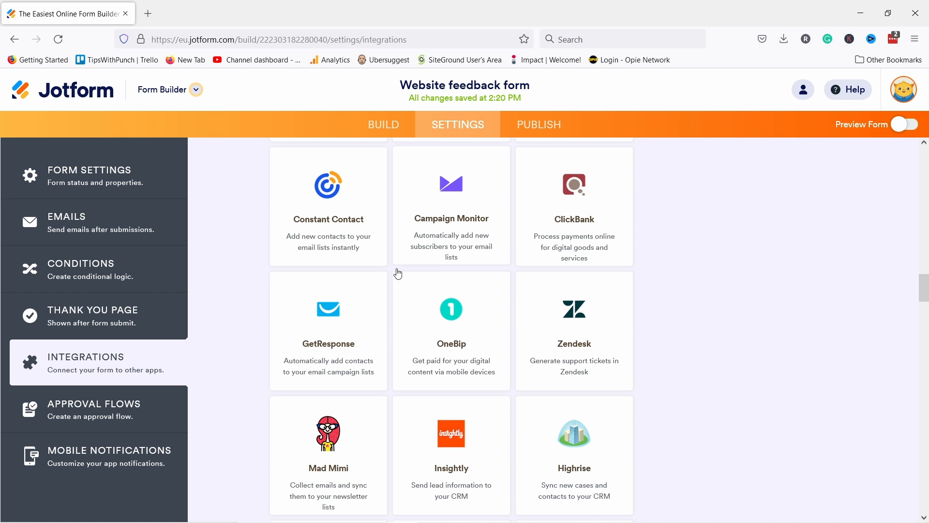
pyautogui.scroll(3, 397, 309)
pyautogui.scroll(-15, 411, 363)
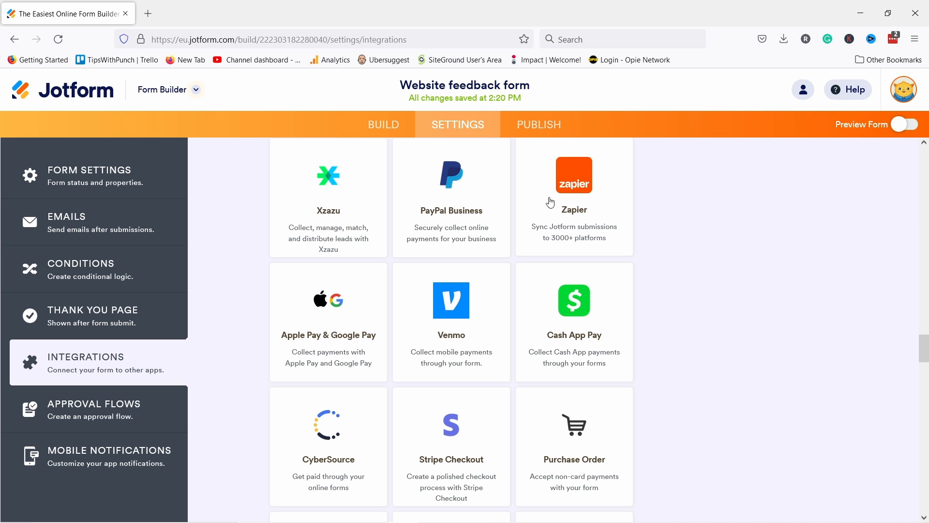
pyautogui.click(94, 409)
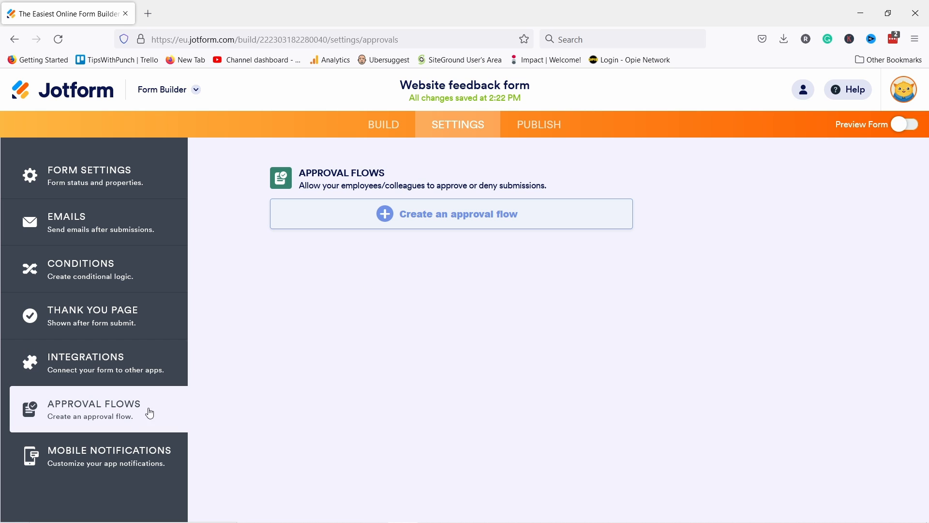
# Step: Set Mobile Notifications' Turn on Notifications to NO, then go to the Publish tab
pyautogui.click(82, 469)
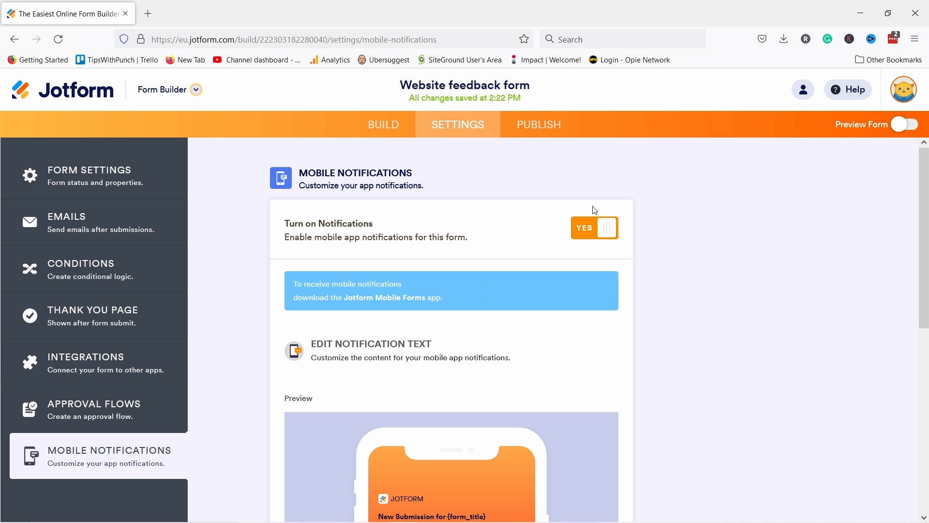
pyautogui.click(588, 232)
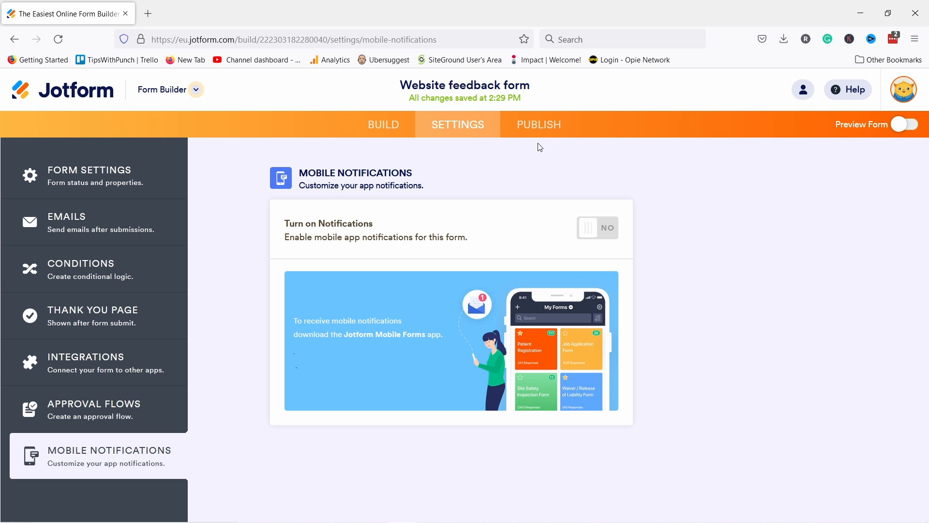
pyautogui.click(536, 130)
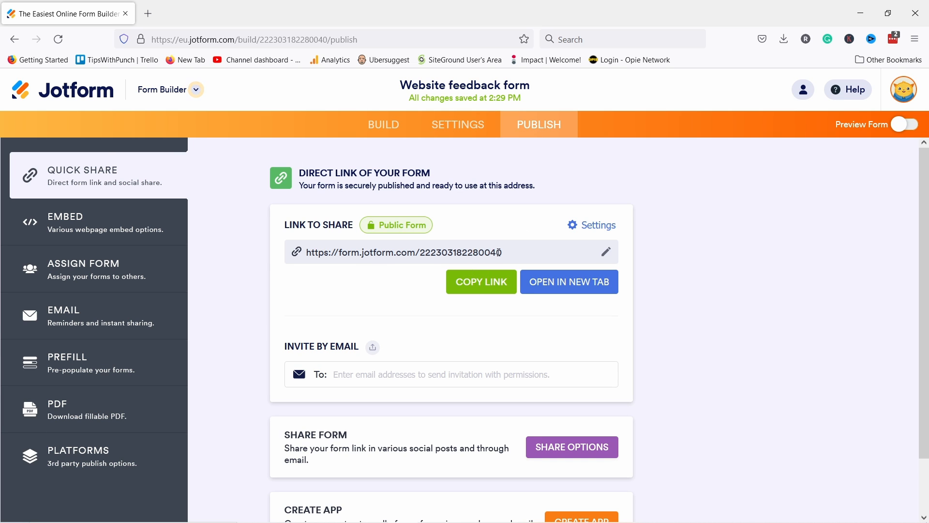
# Step: Copy the form's Embed script code and open a new Firefox tab
pyautogui.scroll(-1, 435, 235)
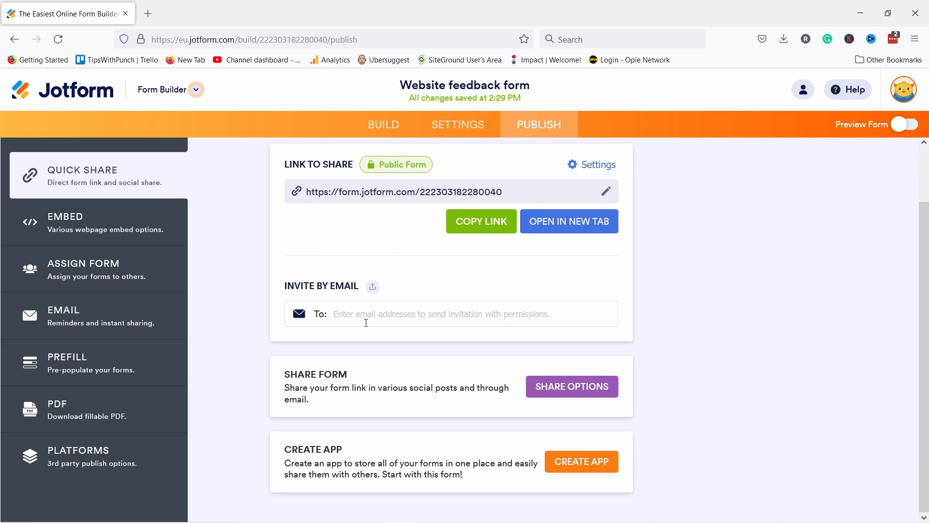
pyautogui.click(125, 227)
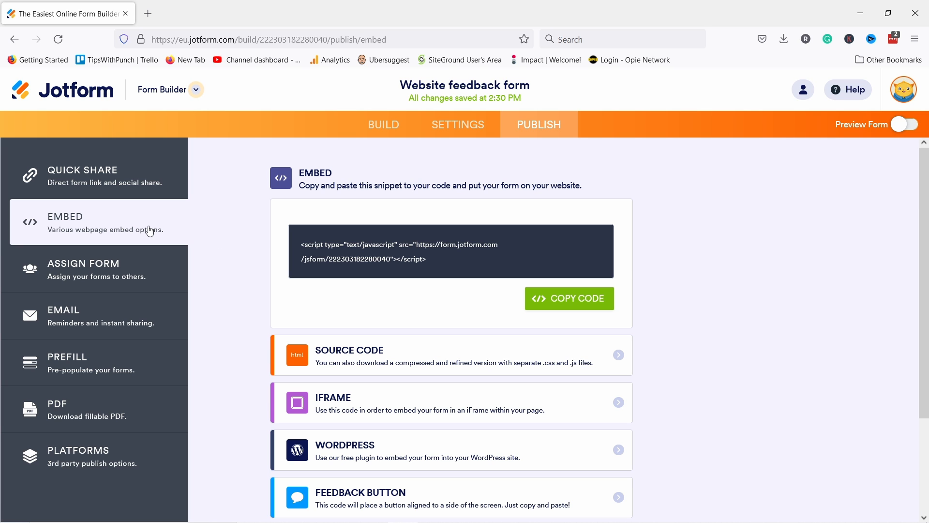
pyautogui.click(579, 301)
pyautogui.click(149, 13)
pyautogui.write('g')
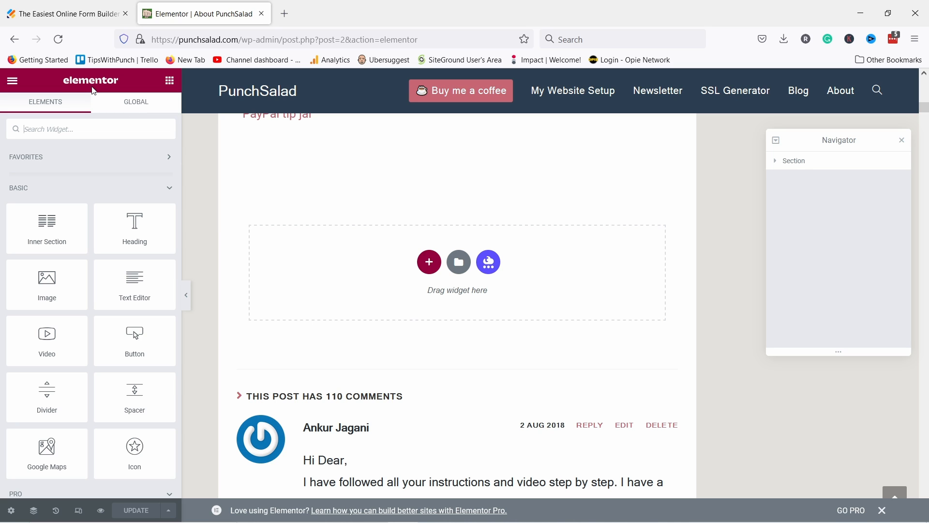
# Step: Drop an HTML widget into the About page's empty section and paste the Jotform embed script
pyautogui.click(63, 132)
pyautogui.write('html')
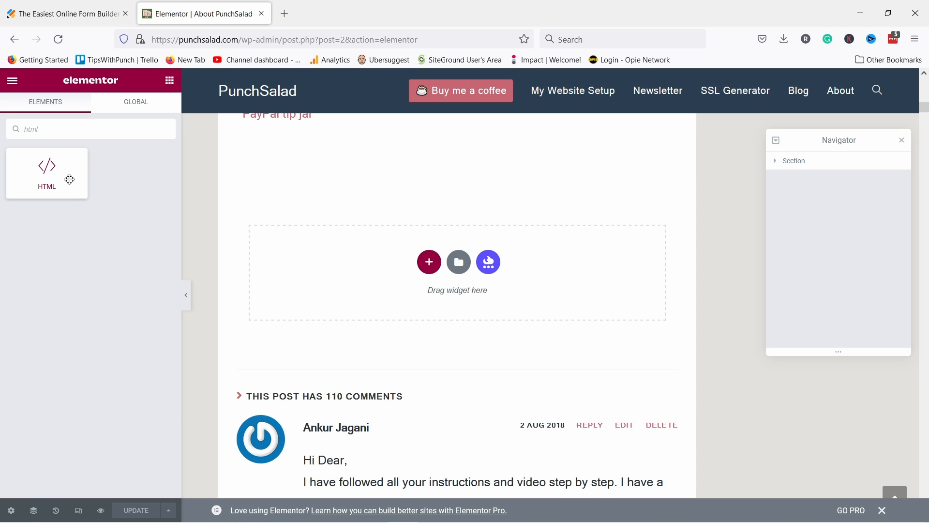
pyautogui.moveTo(70, 179); pyautogui.dragTo(392, 288)
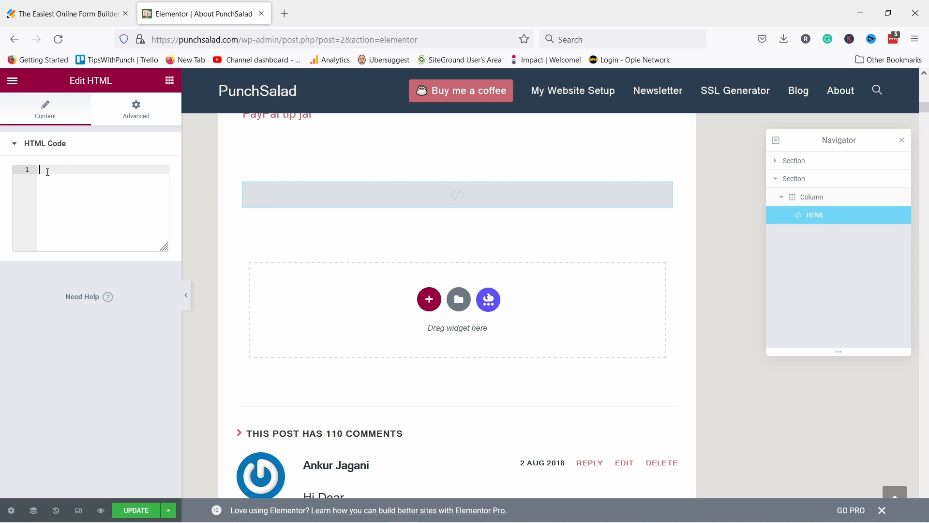
pyautogui.hotkey('ctrl', 'v')
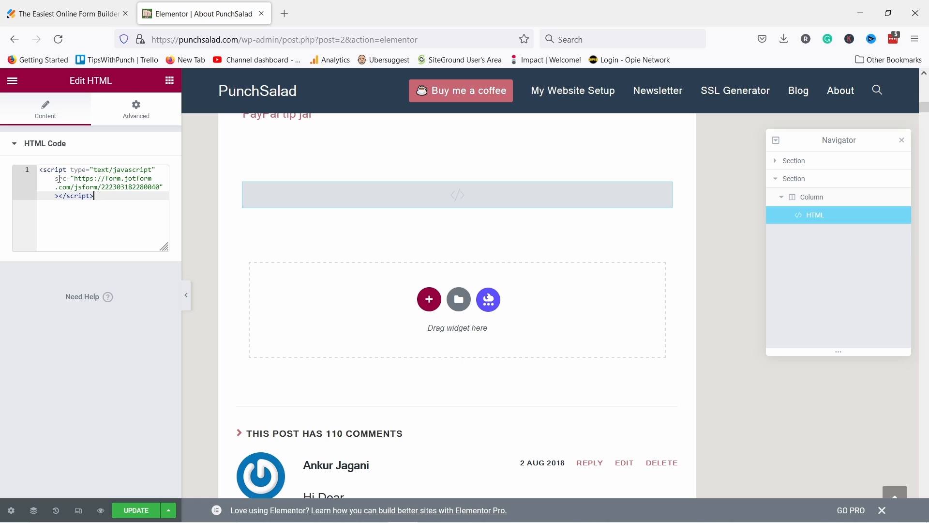
pyautogui.click(229, 241)
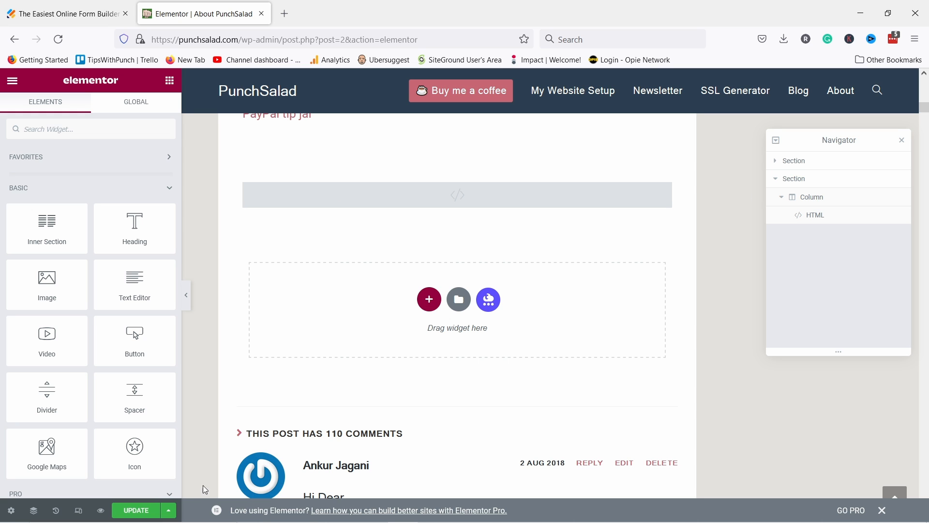
pyautogui.click(172, 513)
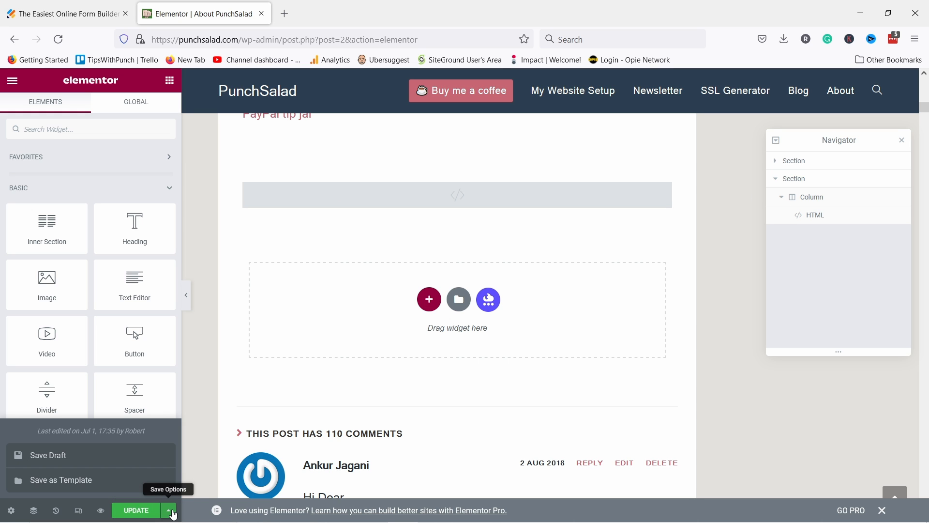
# Step: Preview the About page and scroll down to the embedded feedback form
pyautogui.click(101, 511)
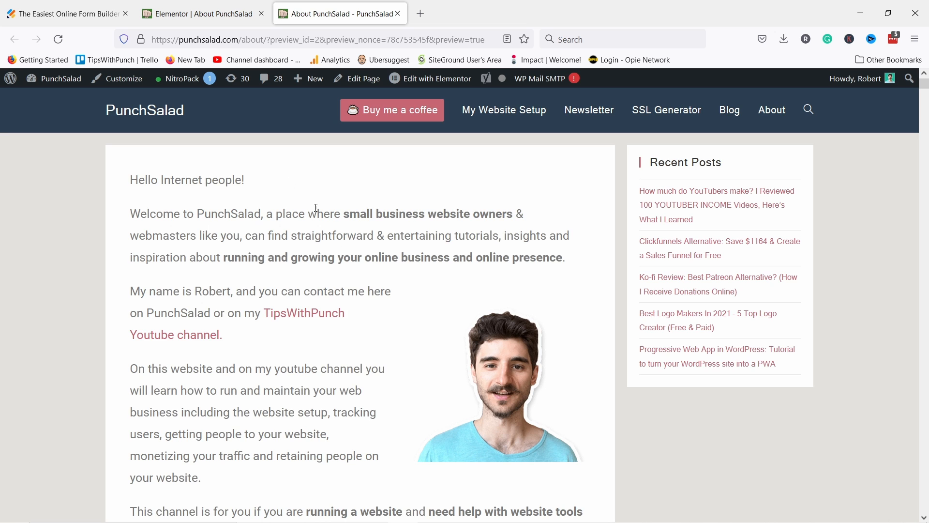
pyautogui.scroll(-12, 261, 169)
pyautogui.scroll(-10, 262, 169)
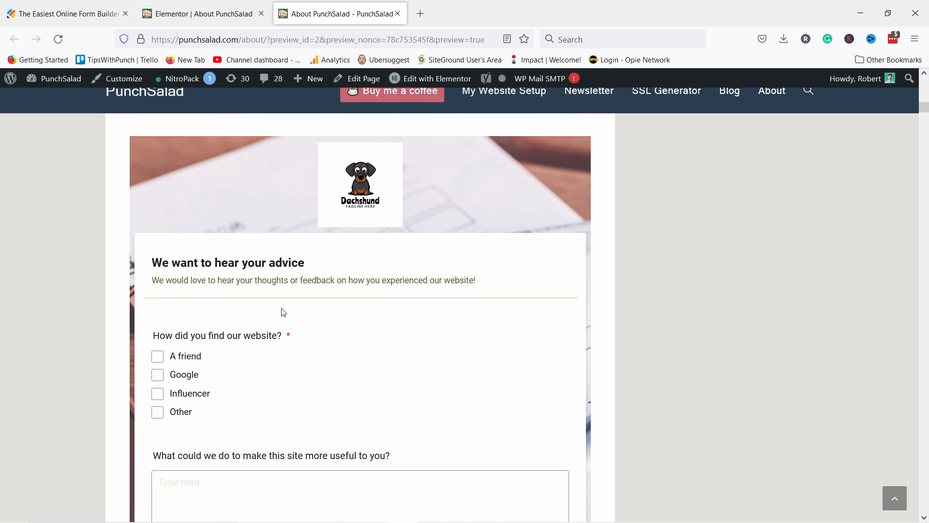
pyautogui.scroll(-3, 299, 227)
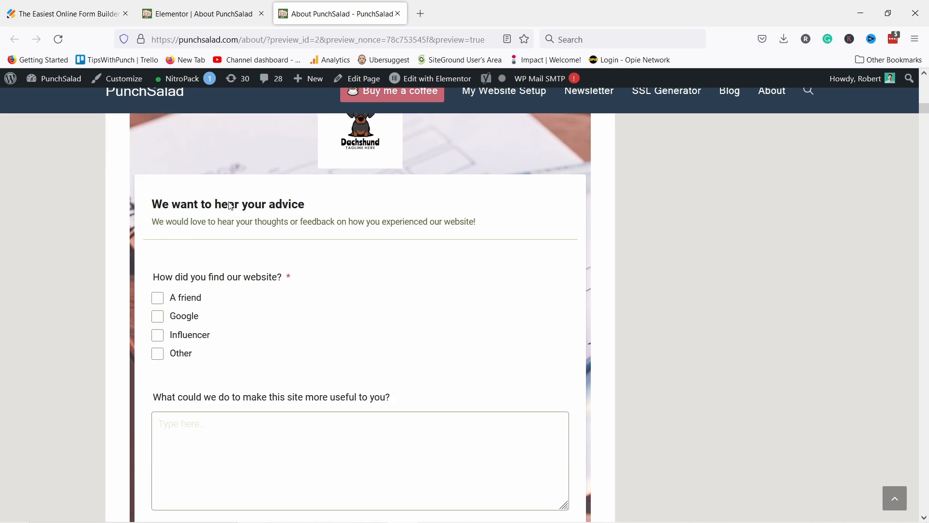
# Step: Answer 'A friend', type 'blablabla' for usefulness, rate recommendation 2, and enter a phone number
pyautogui.click(158, 229)
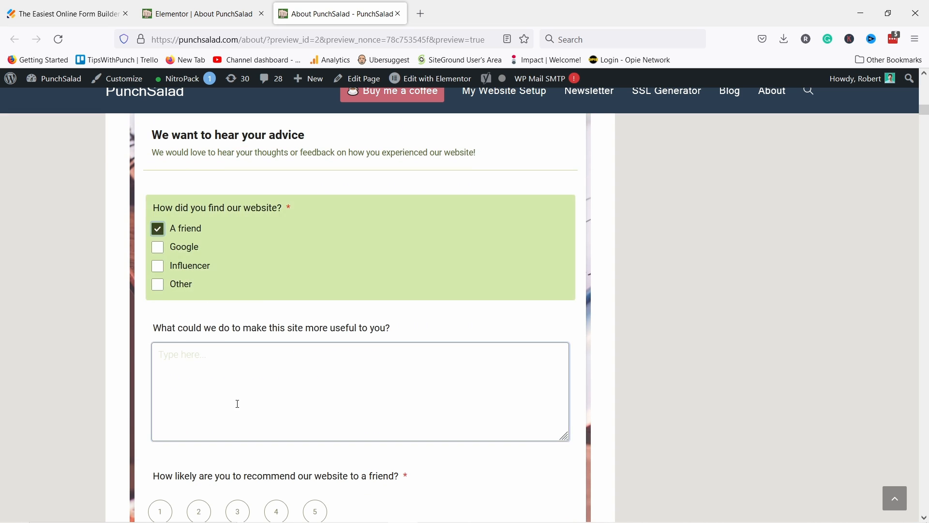
pyautogui.click(238, 404)
pyautogui.write('blablabla')
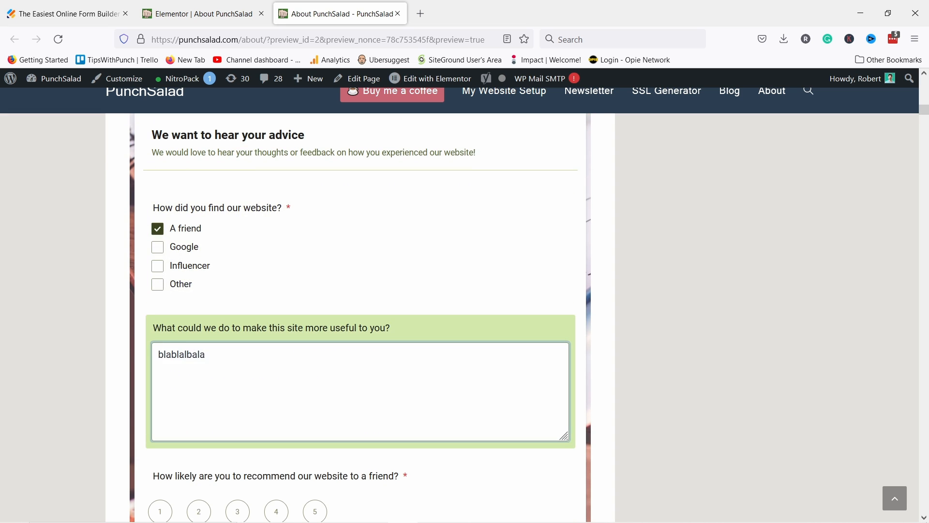
pyautogui.scroll(-7, 315, 345)
pyautogui.click(199, 196)
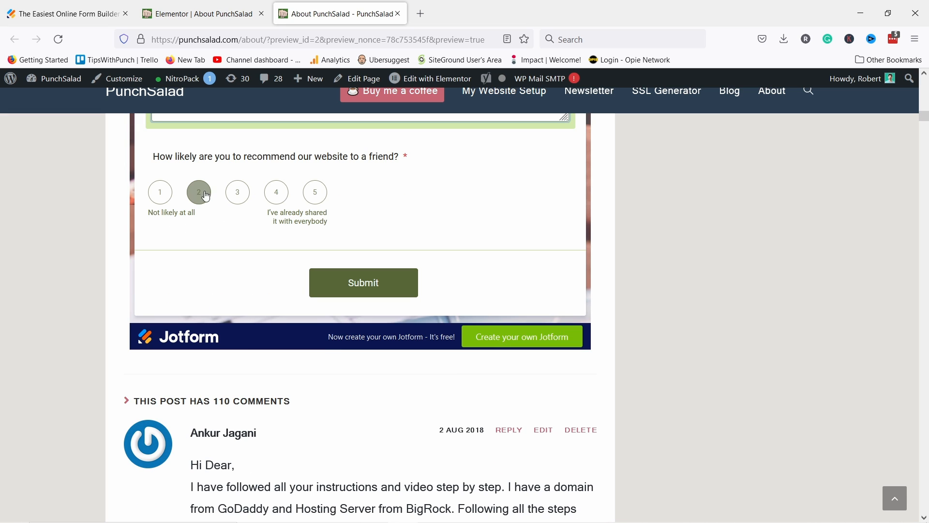
pyautogui.click(199, 194)
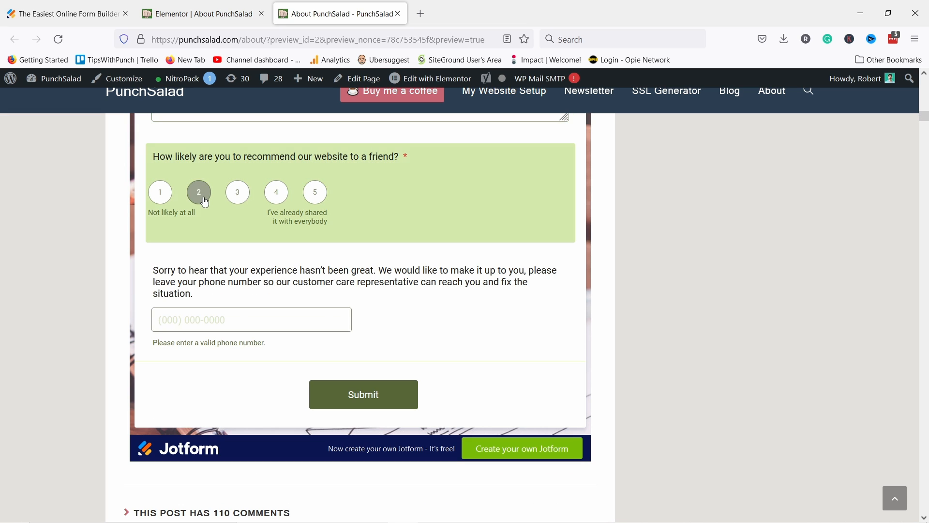
pyautogui.click(203, 320)
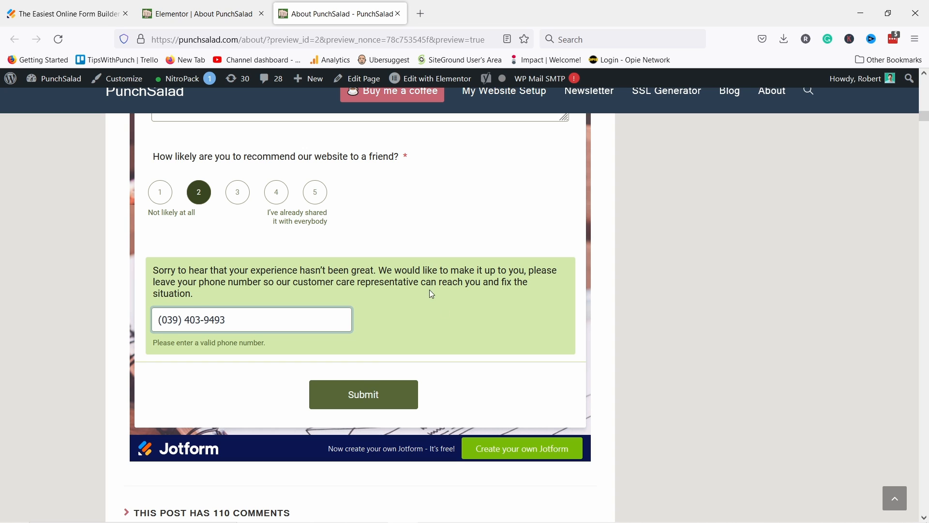
# Step: Submit the test feedback and view the Thank You page with Download PDF
pyautogui.click(345, 401)
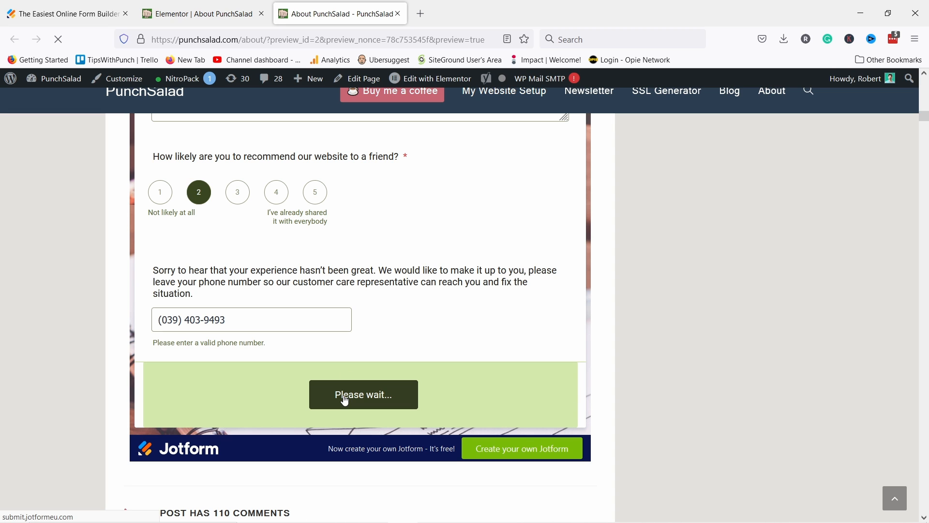
pyautogui.scroll(1, 634, 267)
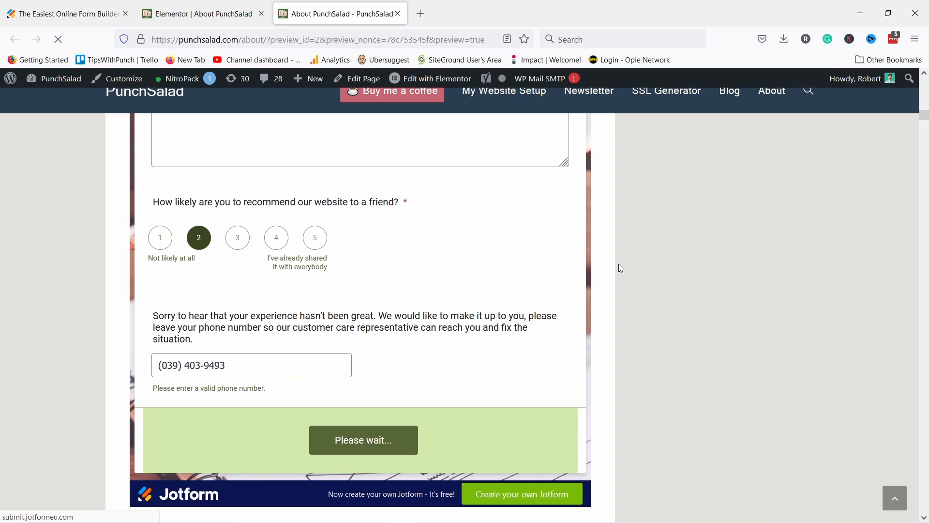
pyautogui.scroll(-1, 621, 265)
pyautogui.scroll(4, 620, 271)
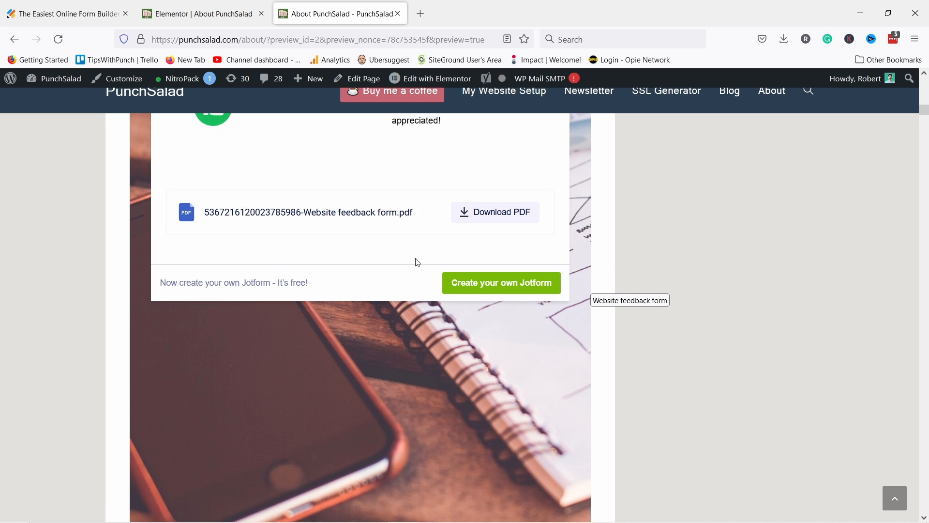
pyautogui.scroll(-1, 387, 339)
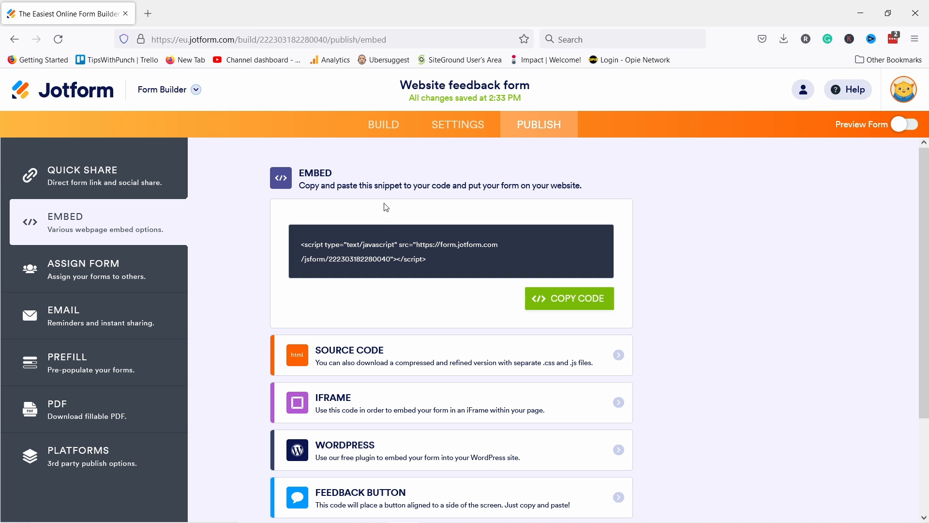
# Step: Review the form's Lightbox embed code and its customization settings, then go back to the Embed options list
pyautogui.scroll(-2, 373, 314)
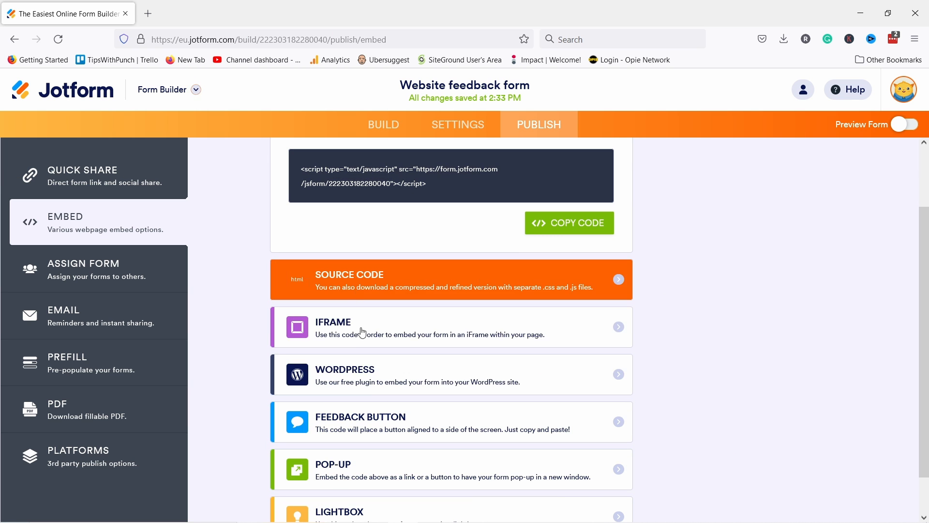
pyautogui.scroll(-1, 355, 397)
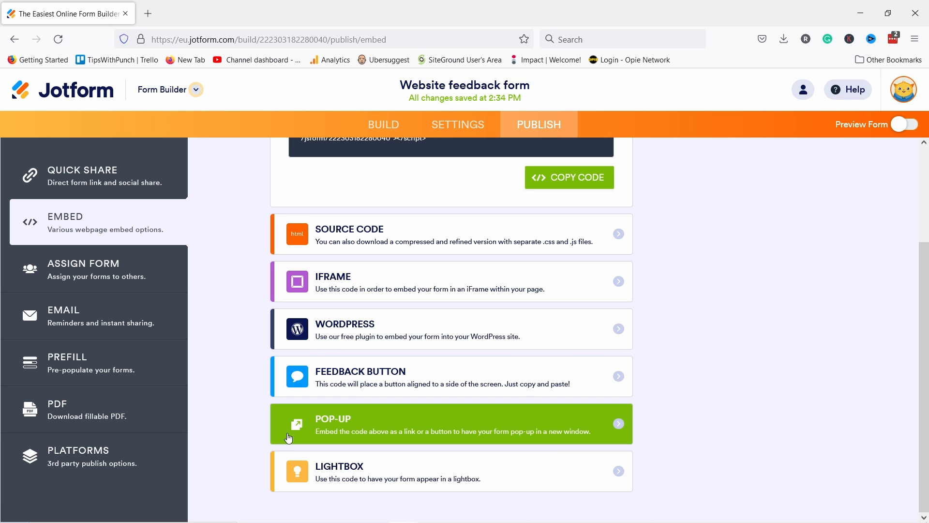
pyautogui.click(324, 476)
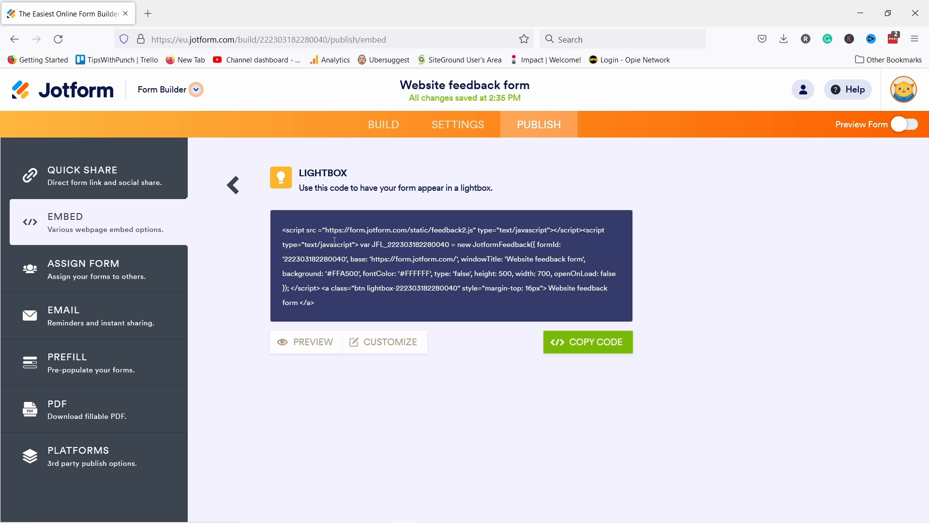
pyautogui.click(398, 348)
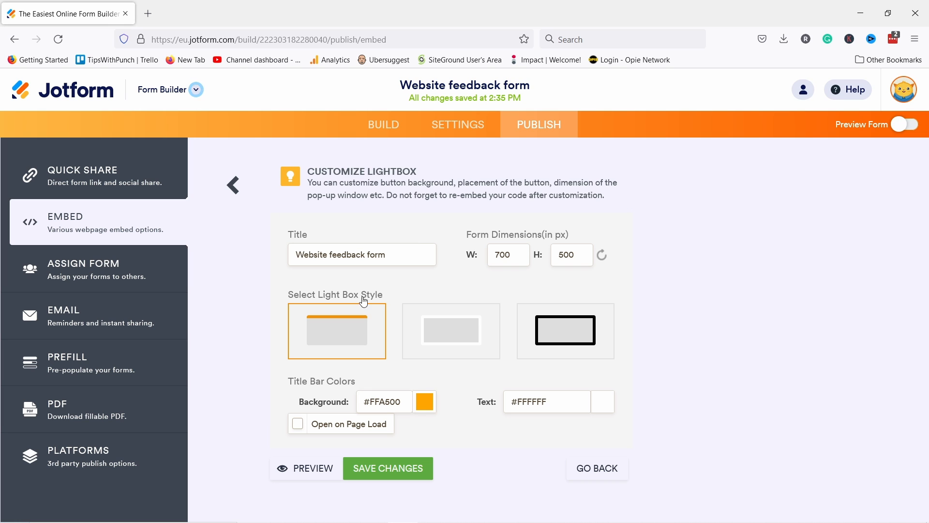
pyautogui.click(233, 184)
pyautogui.click(233, 185)
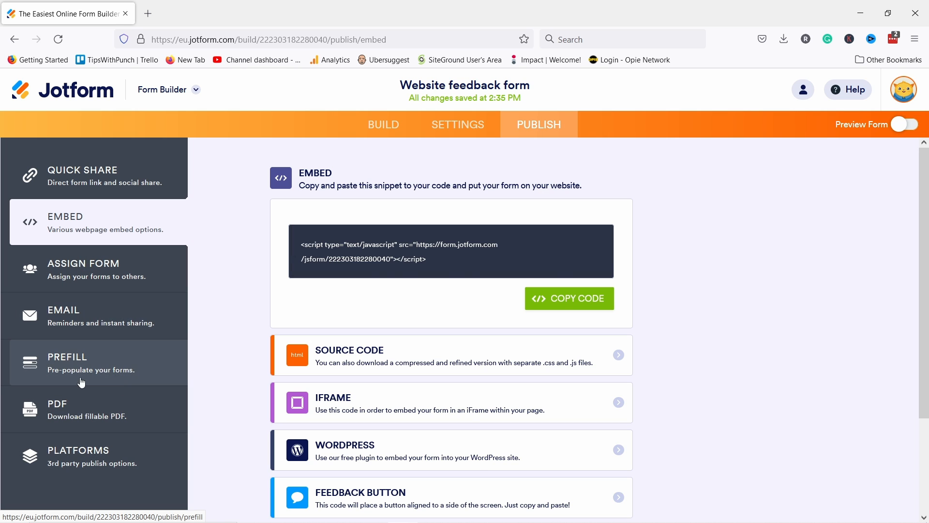
# Step: Look over the Prefill sources (Manual, Form, Tables, SSO, Airtable, Pipedrive, monday.com), then bring up the Jotform app switcher
pyautogui.click(81, 362)
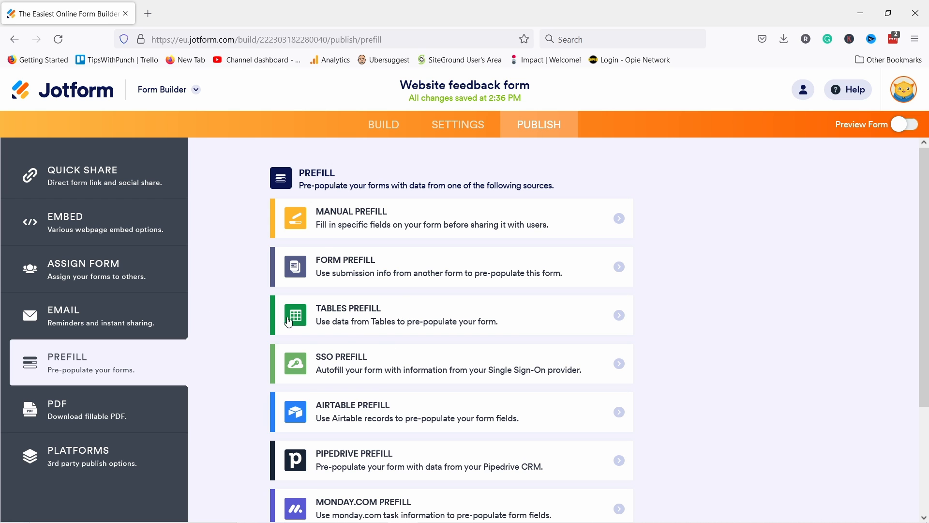
pyautogui.scroll(-3, 310, 300)
pyautogui.scroll(3, 332, 278)
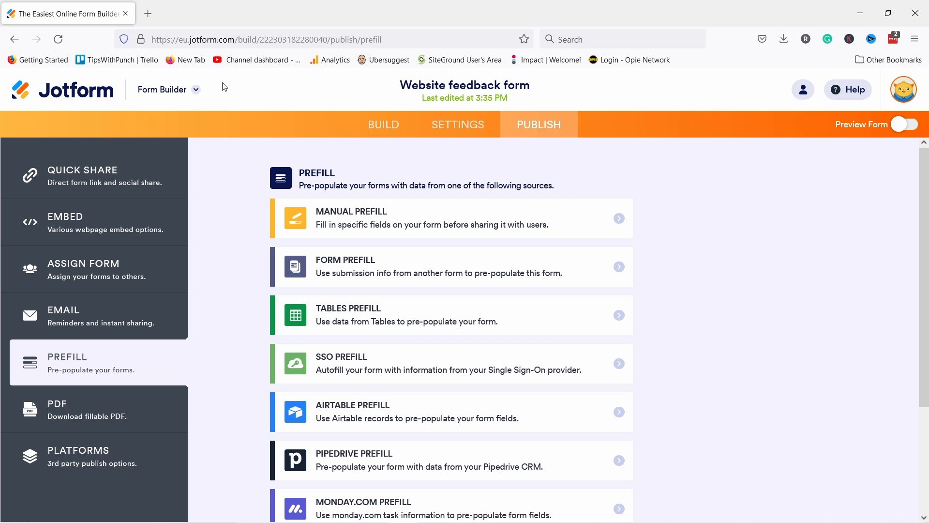
pyautogui.click(195, 92)
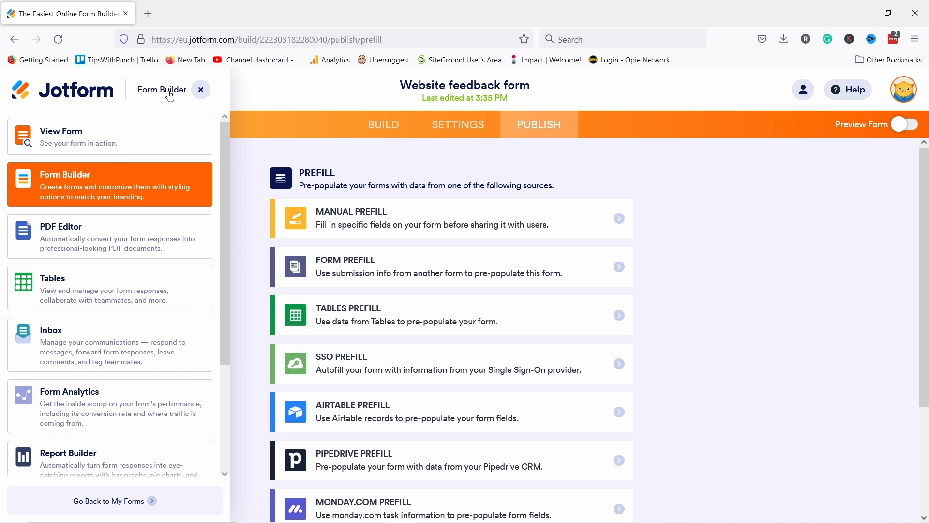
# Step: View the form's four submissions in Tables and their Download All formats, then switch to Form Analytics
pyautogui.click(88, 296)
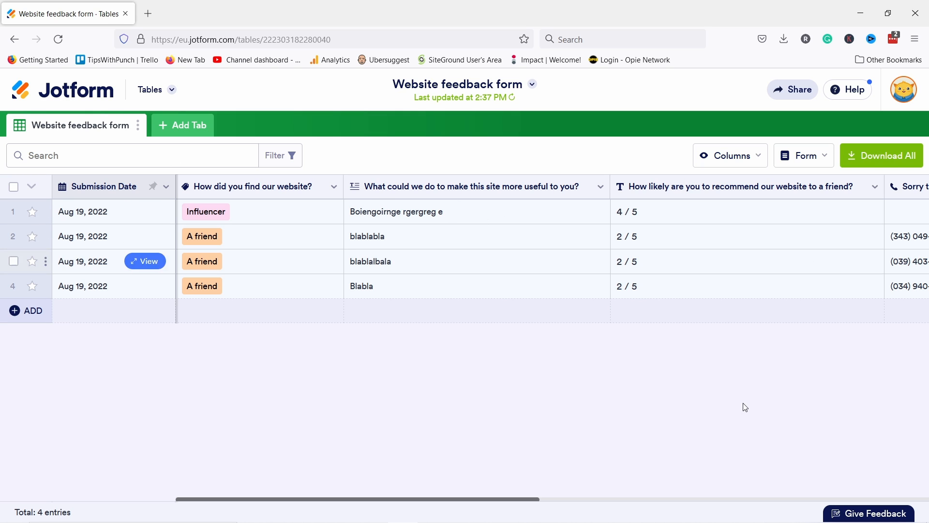
pyautogui.click(894, 158)
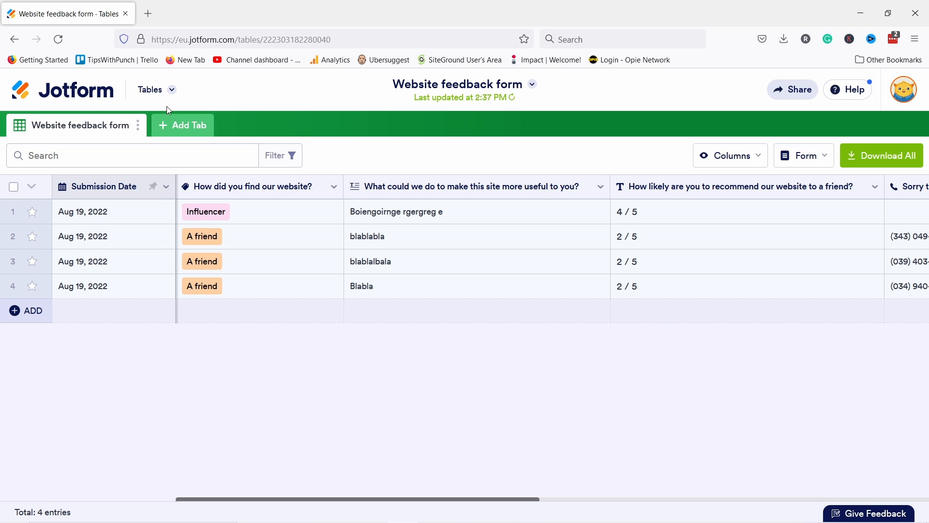
pyautogui.click(172, 91)
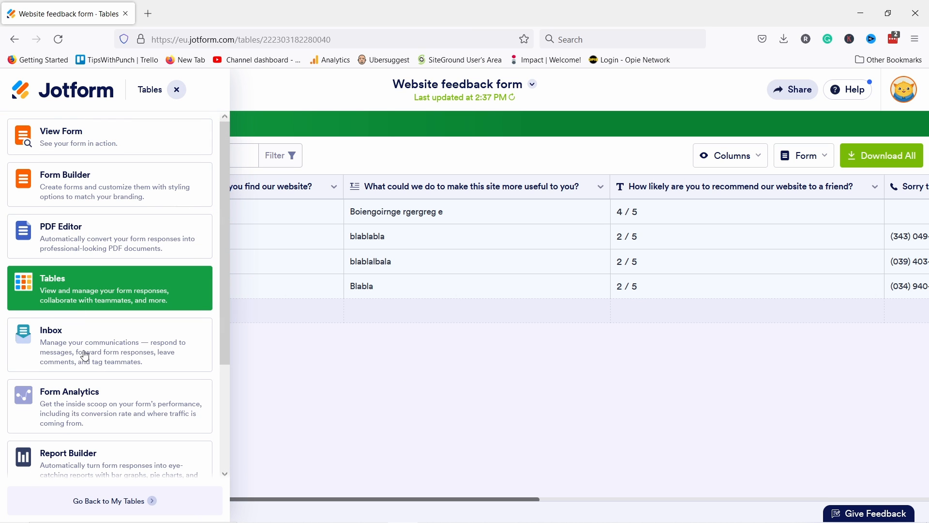
pyautogui.scroll(-1, 85, 356)
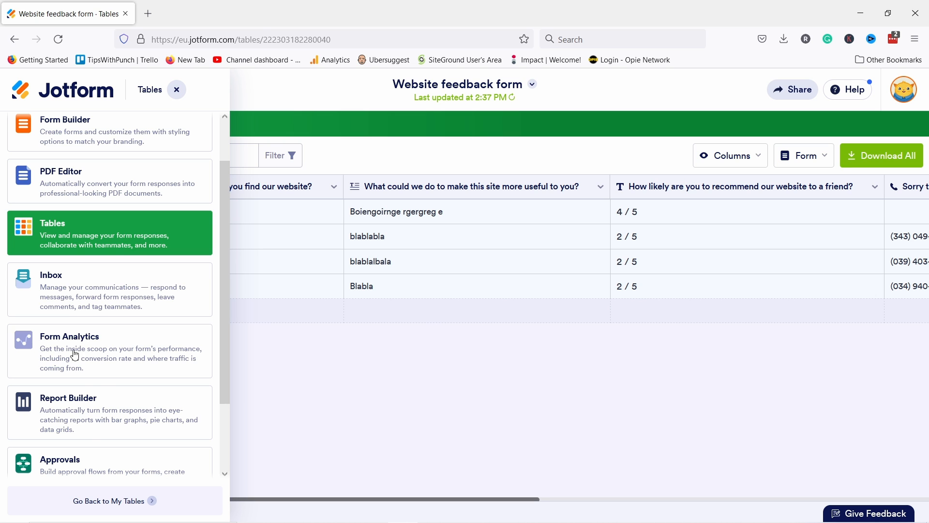
pyautogui.click(73, 366)
# Step: Break down the 3 views and 4 responses by Device, Platform and Location, showing Netherlands visitors
pyautogui.scroll(-3, 312, 247)
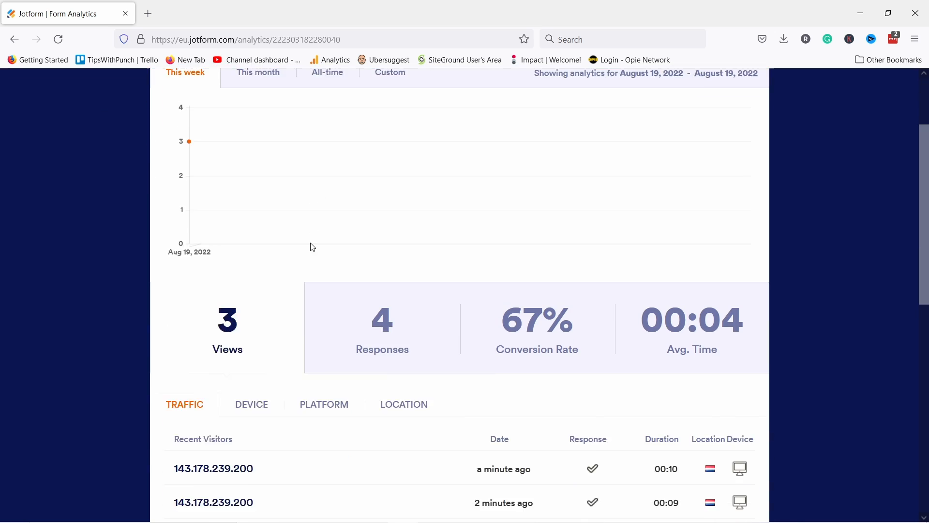
pyautogui.scroll(3, 262, 184)
pyautogui.scroll(-4, 376, 264)
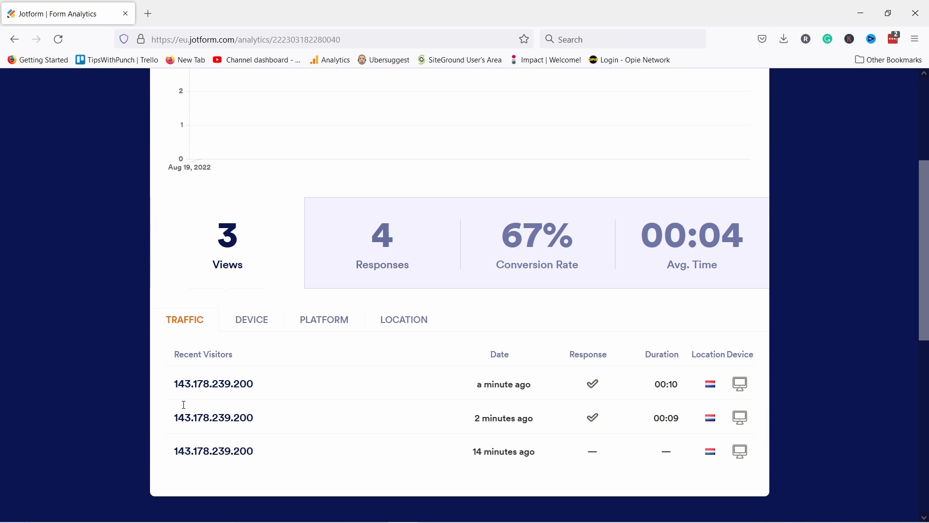
pyautogui.click(256, 325)
pyautogui.click(339, 325)
pyautogui.click(417, 325)
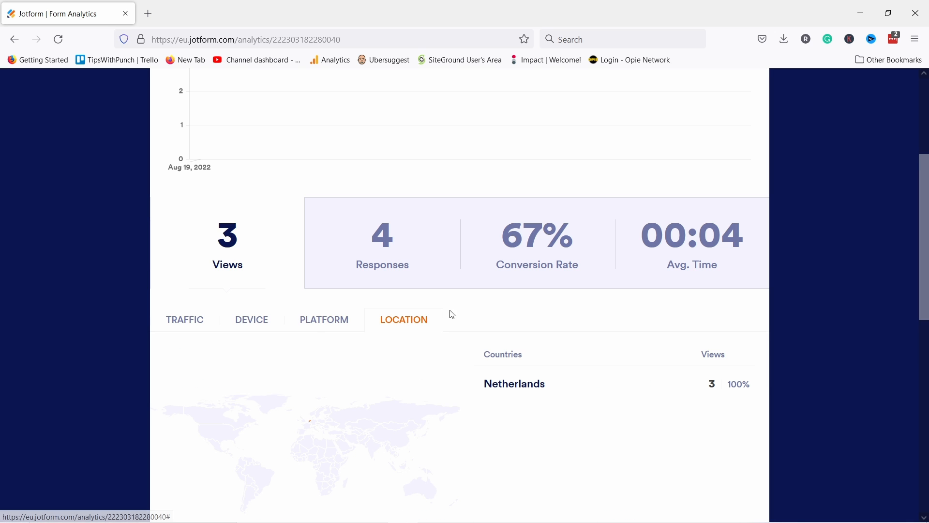
pyautogui.scroll(5, 437, 382)
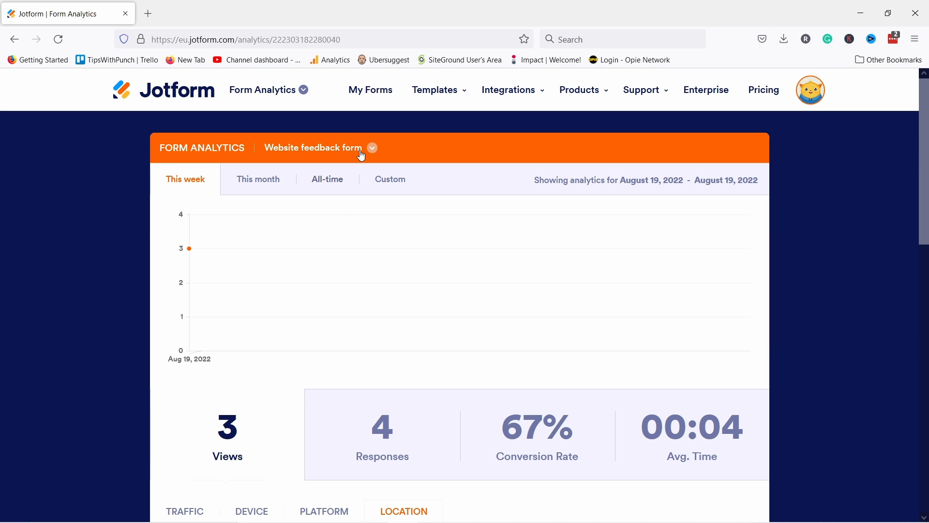
pyautogui.click(339, 151)
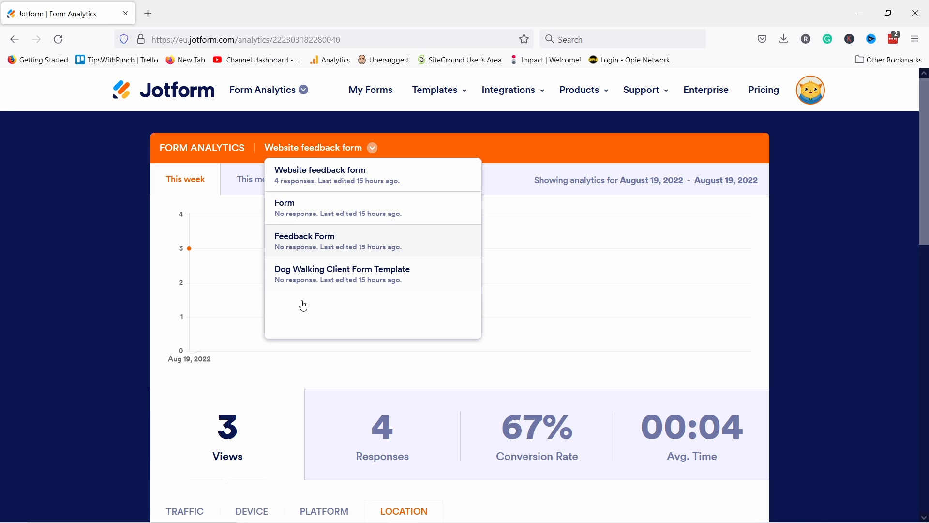
pyautogui.click(368, 148)
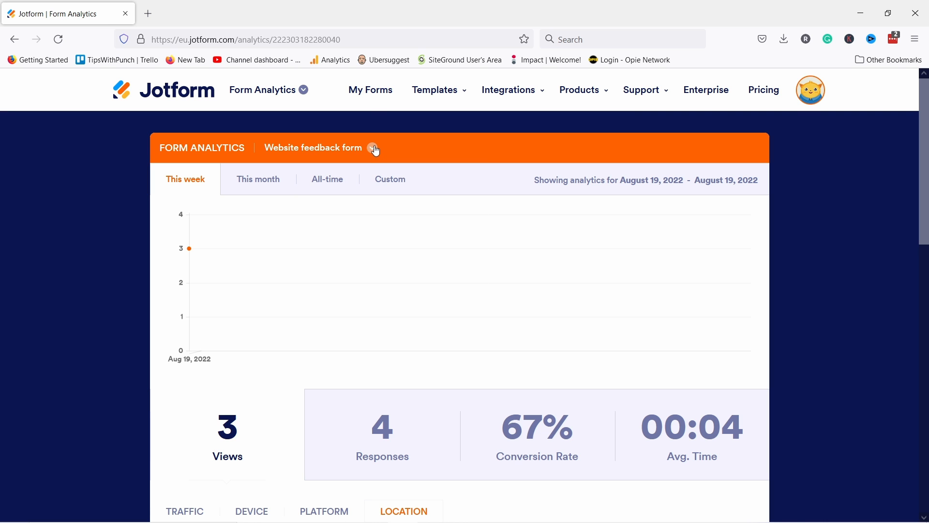
# Step: Start a new report for the Website feedback form in Report Builder
pyautogui.scroll(-1, 373, 194)
pyautogui.scroll(1, 376, 293)
pyautogui.scroll(-1, 490, 391)
pyautogui.scroll(-2, 490, 391)
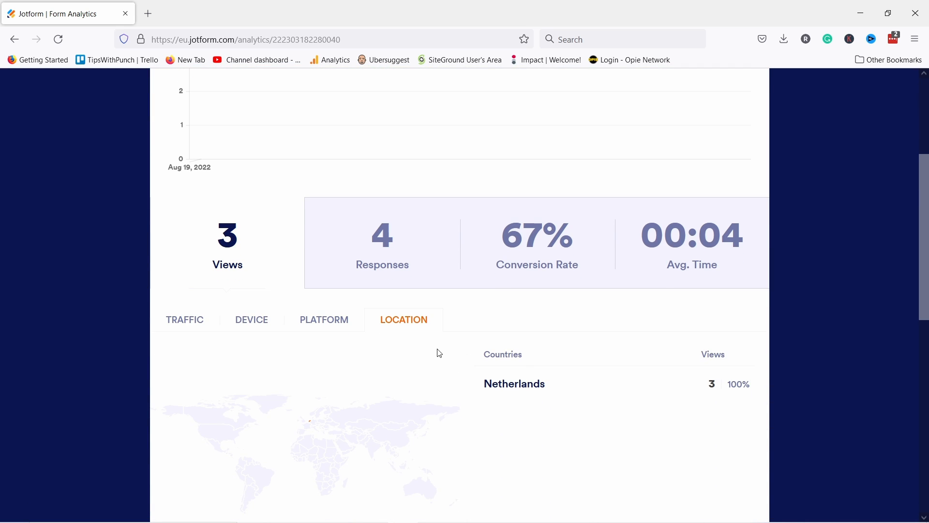
pyautogui.scroll(3, 420, 315)
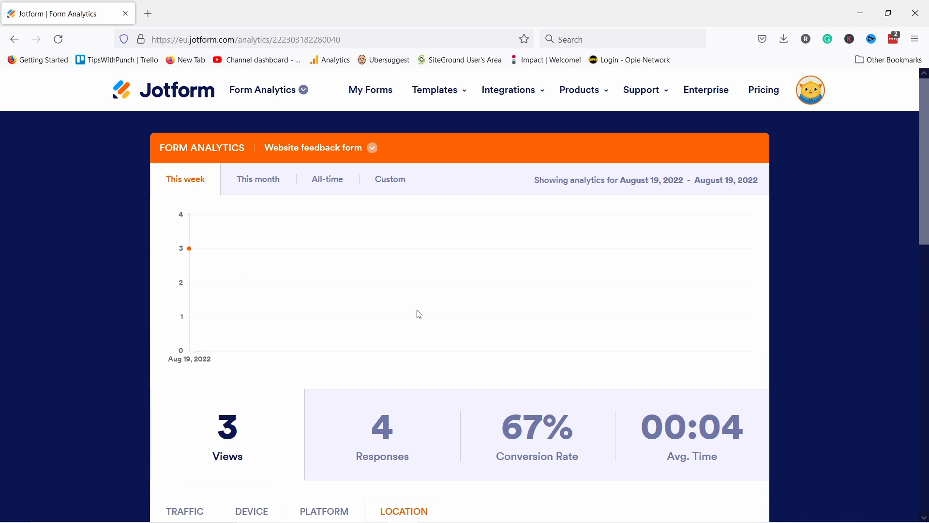
pyautogui.click(299, 91)
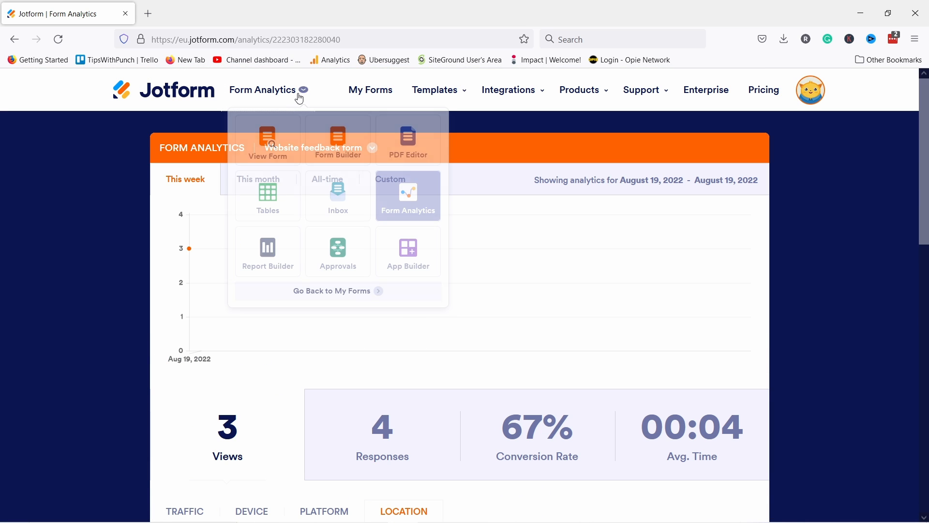
pyautogui.click(265, 263)
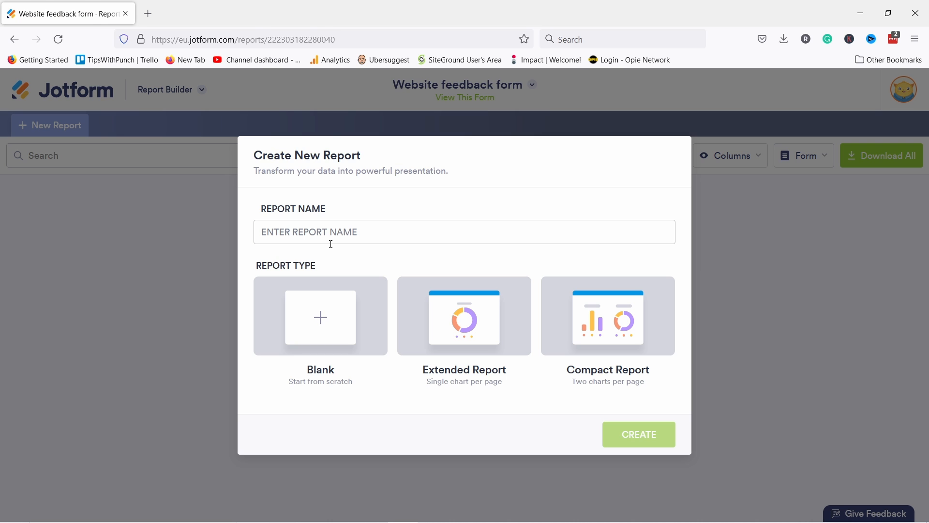